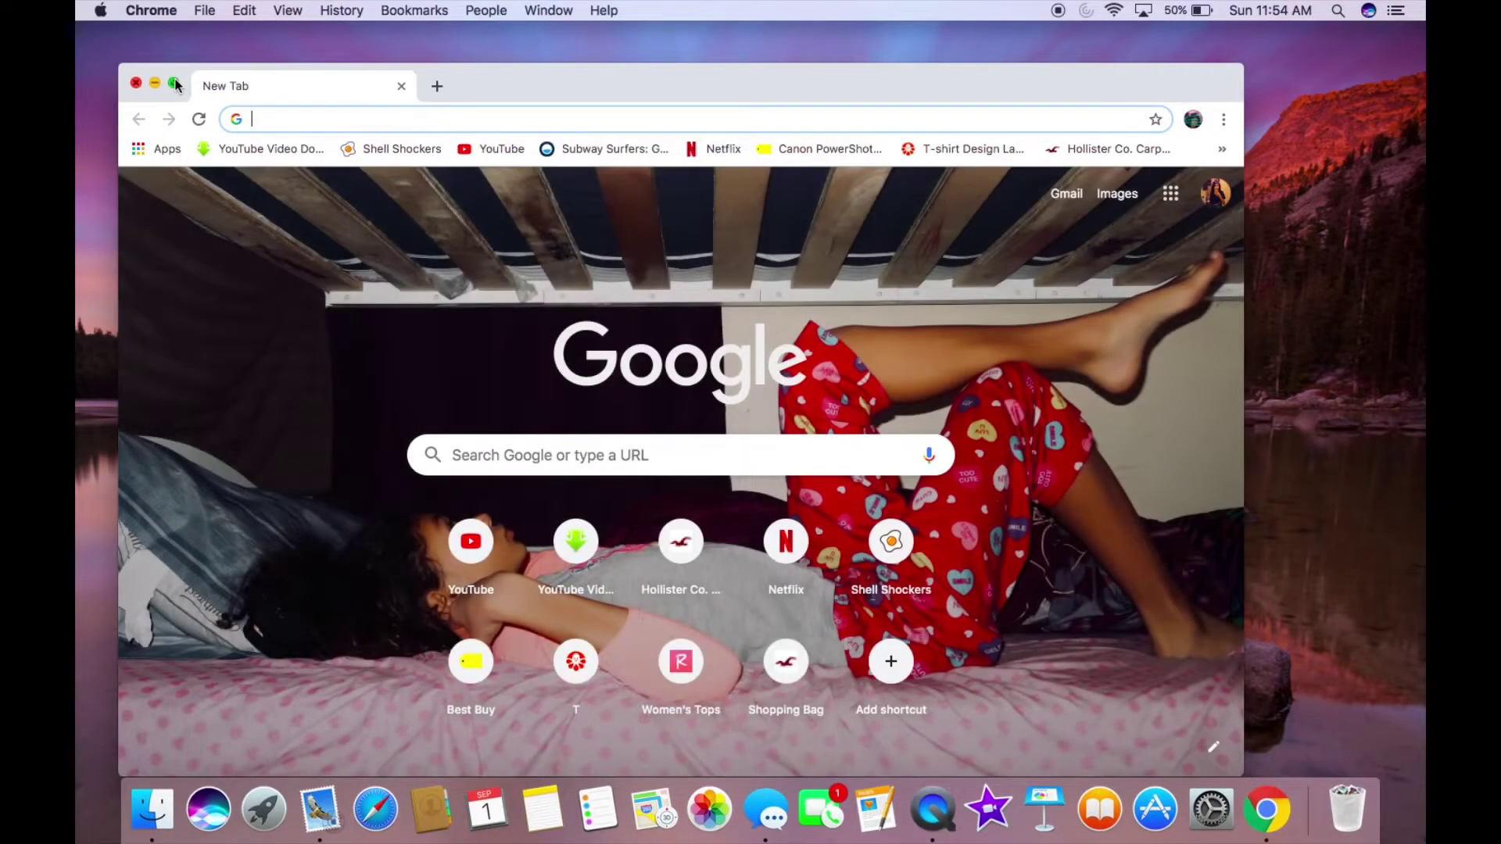
- Switch the browser window to full screen
{"action": "left_click", "coordinate": [173, 83]}
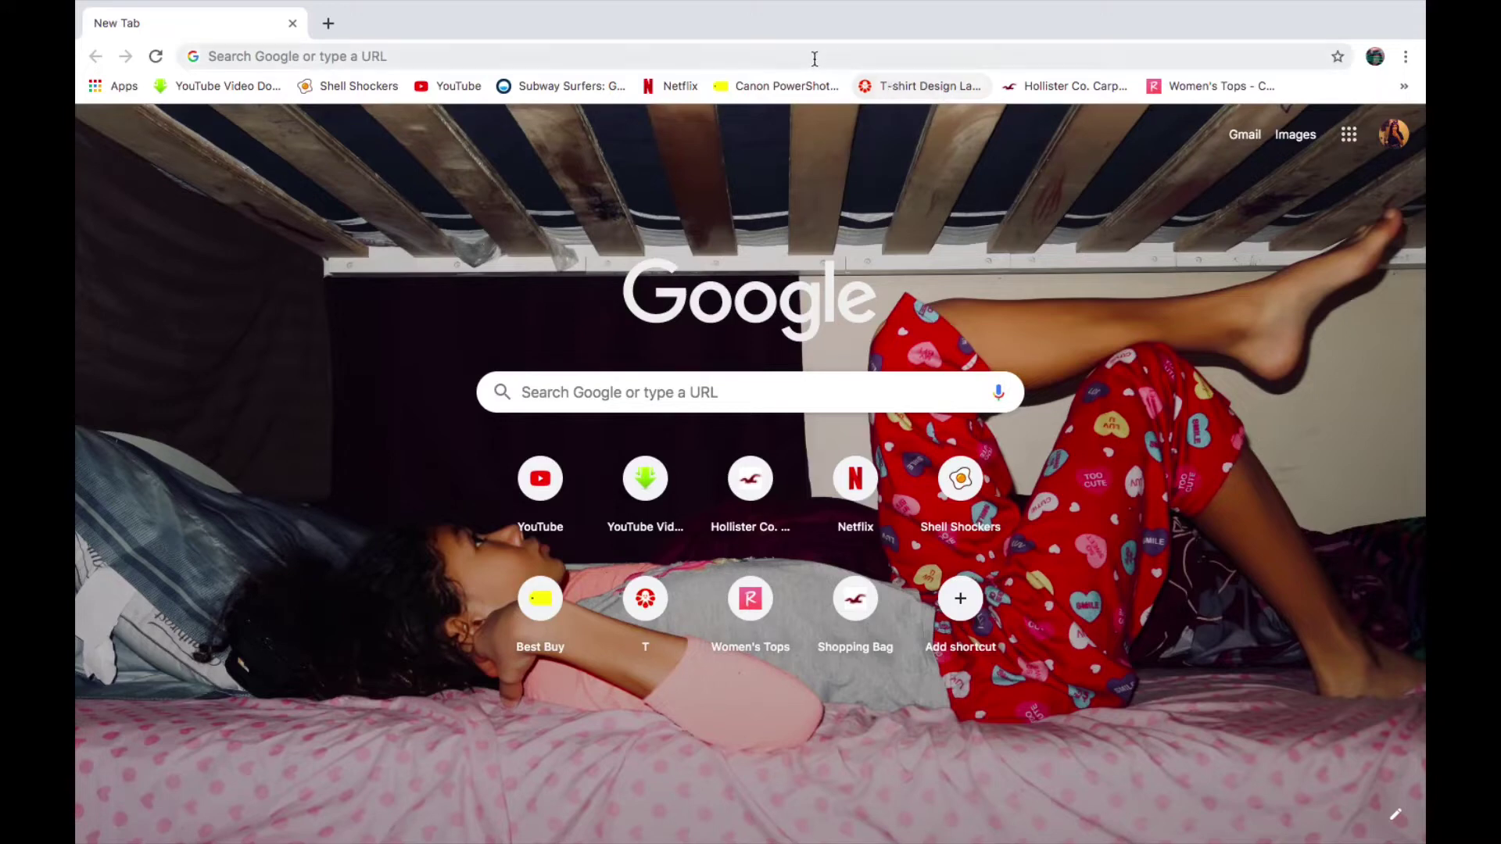
- Search Google for 'custom ink' in a new tab and open the official Custom Ink website
{"action": "left_click", "coordinate": [931, 86]}
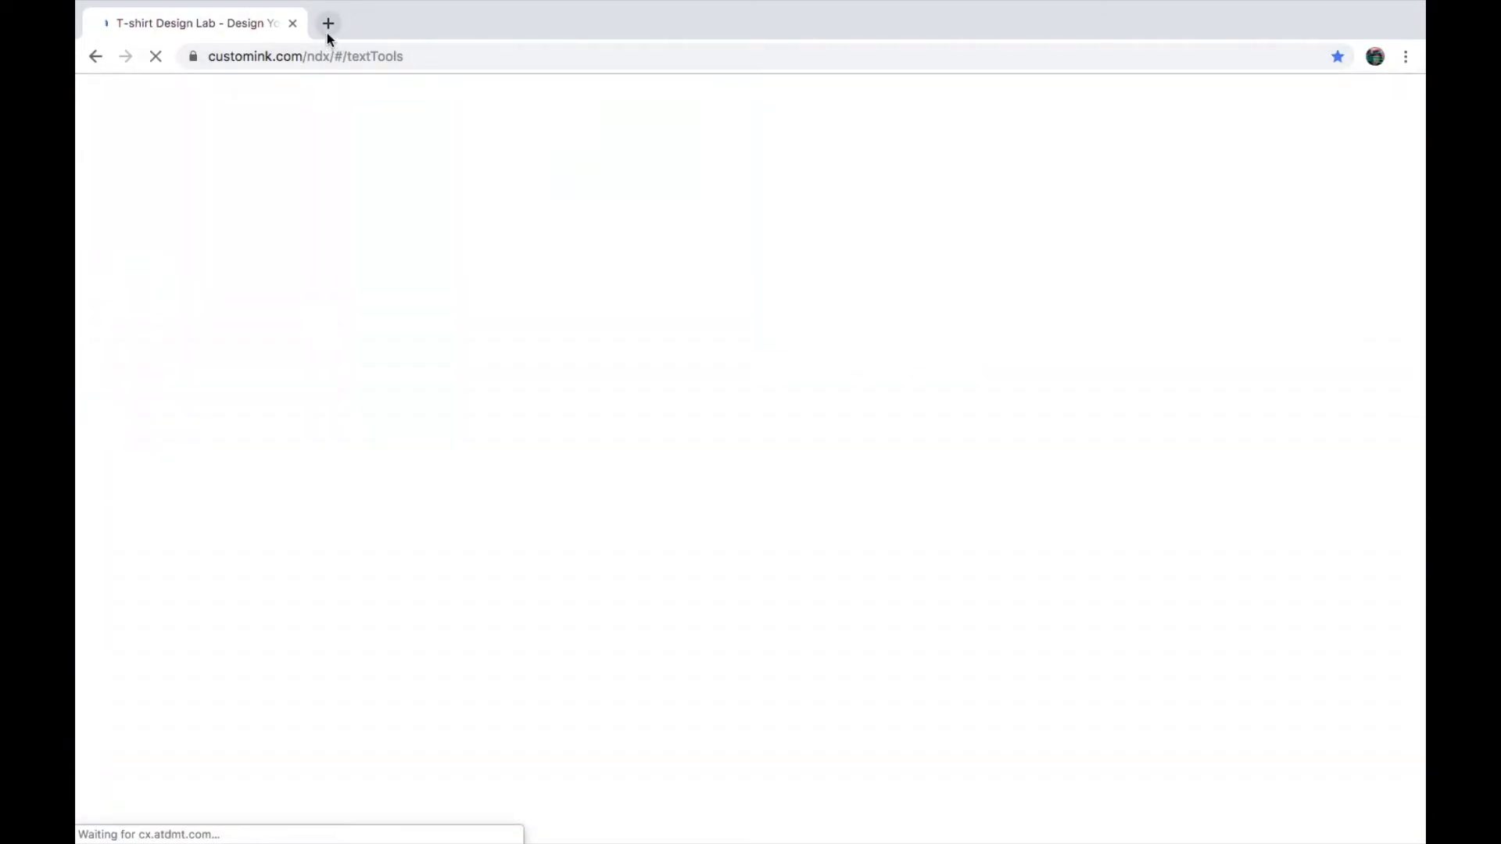
{"action": "left_click", "coordinate": [324, 29]}
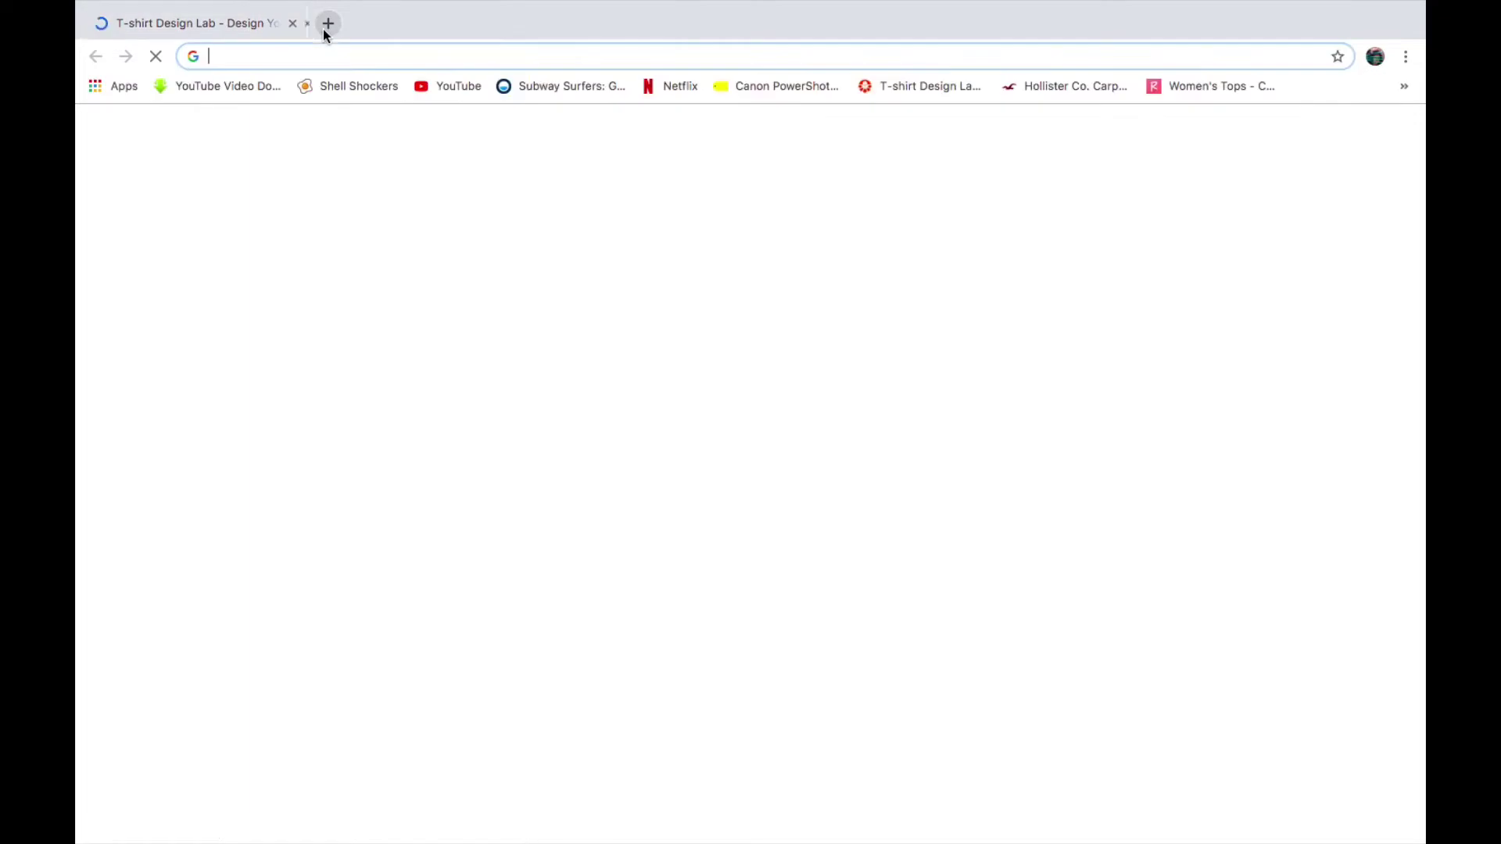
{"action": "type", "text": "c"}
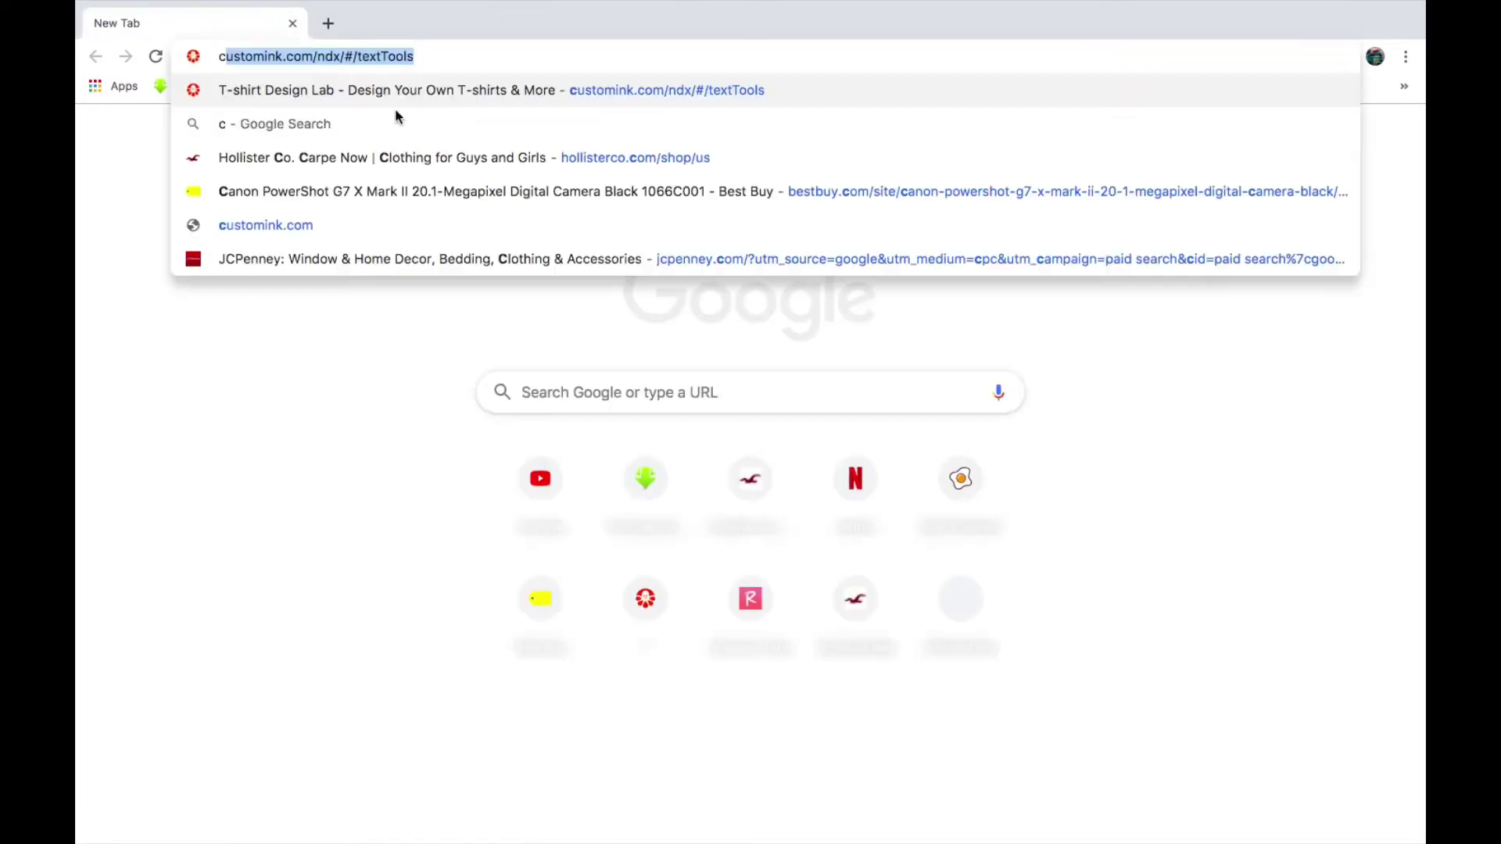
{"action": "type", "text": "ostem"}
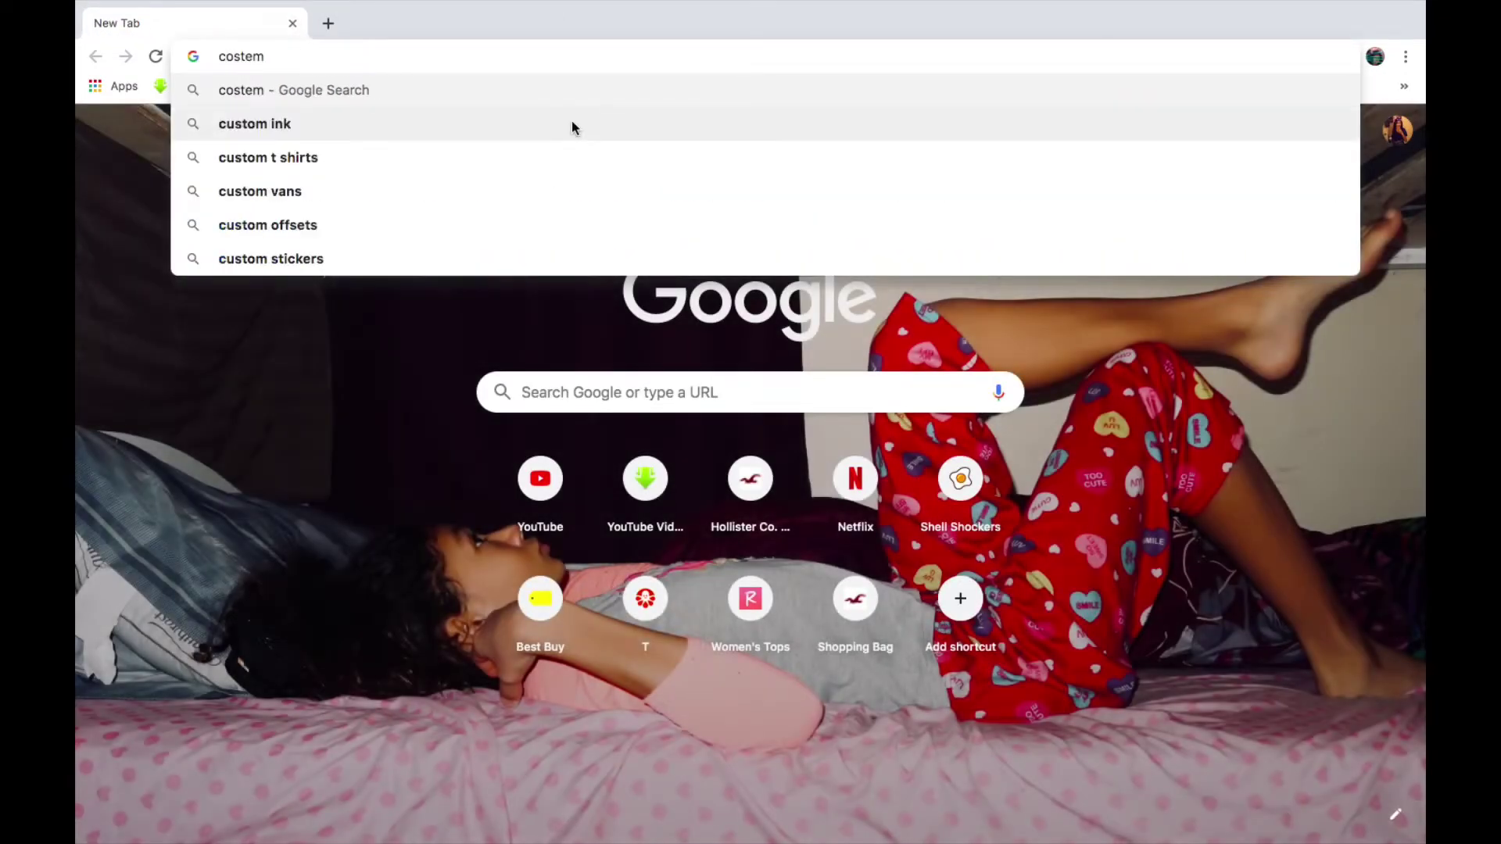
{"action": "left_click", "coordinate": [571, 124]}
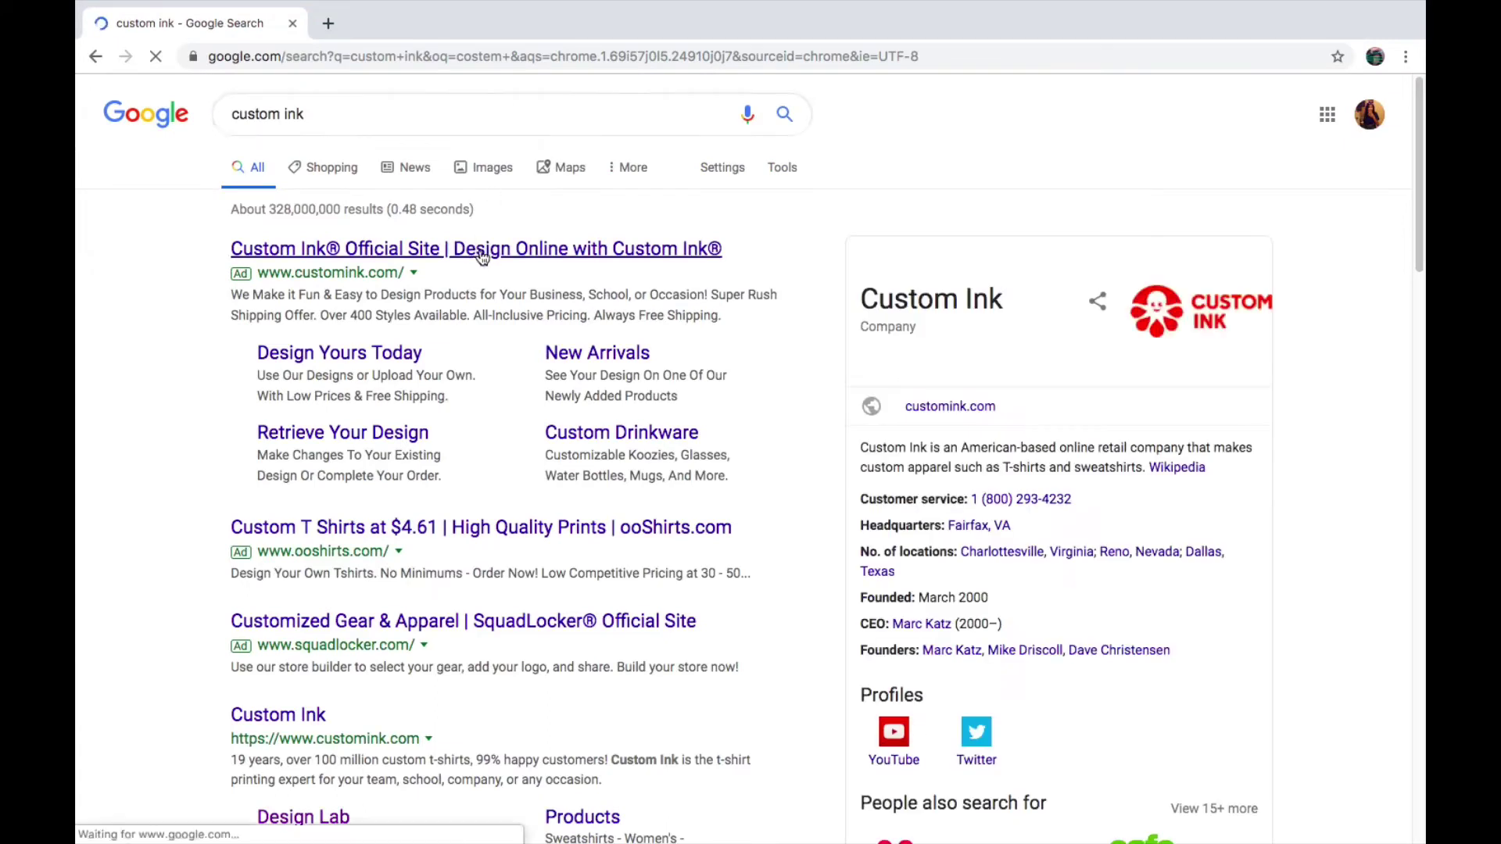
{"action": "left_click", "coordinate": [524, 251]}
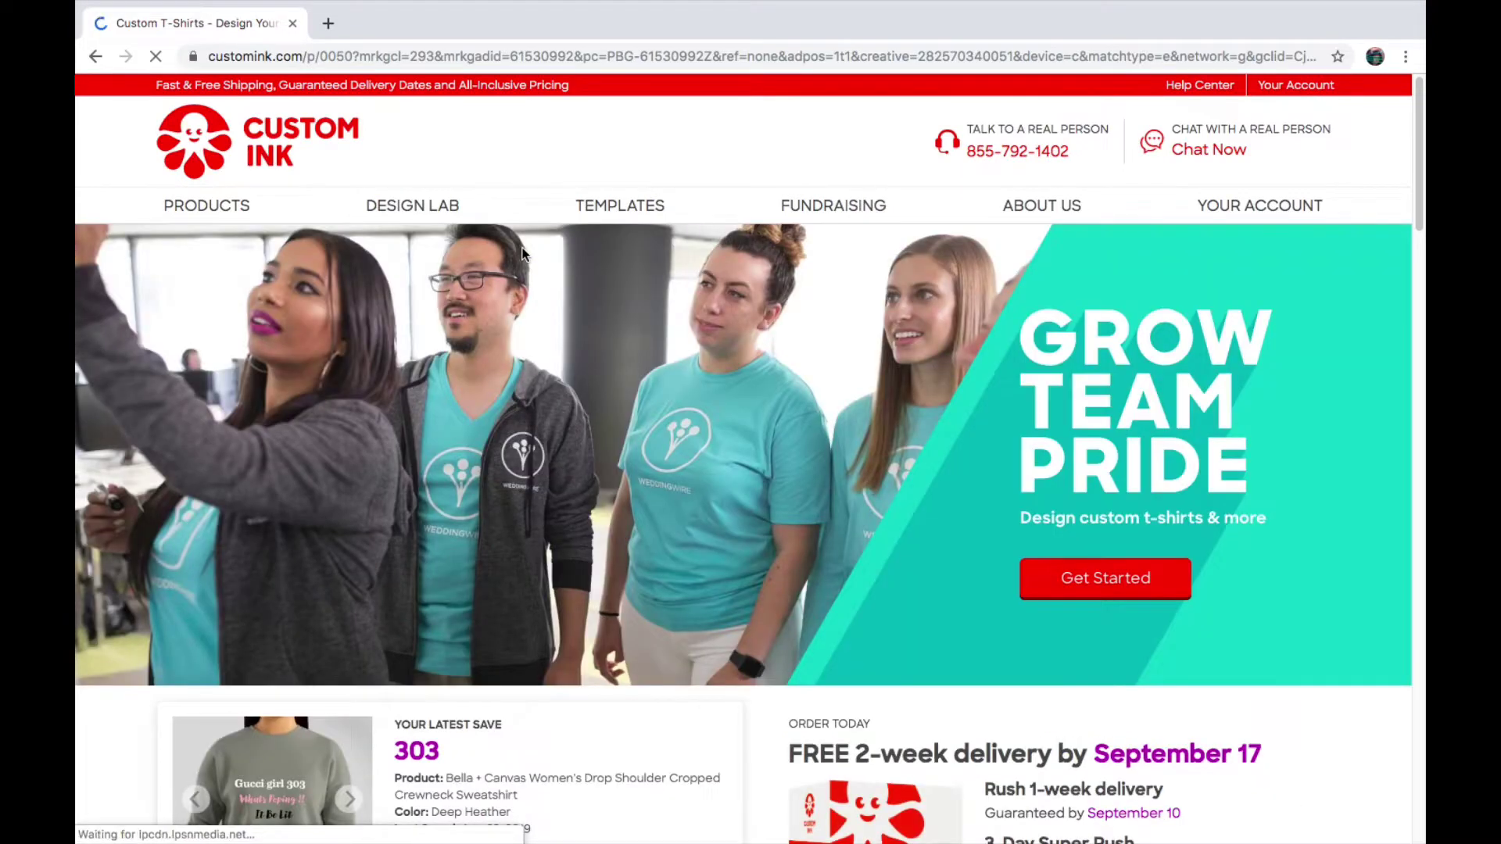
- Start a fundraiser shirt design from the Fundraising menu, opening a blank white Gildan T-shirt
{"action": "scroll", "coordinate": [918, 274], "scroll_direction": "down", "scroll_amount": 3}
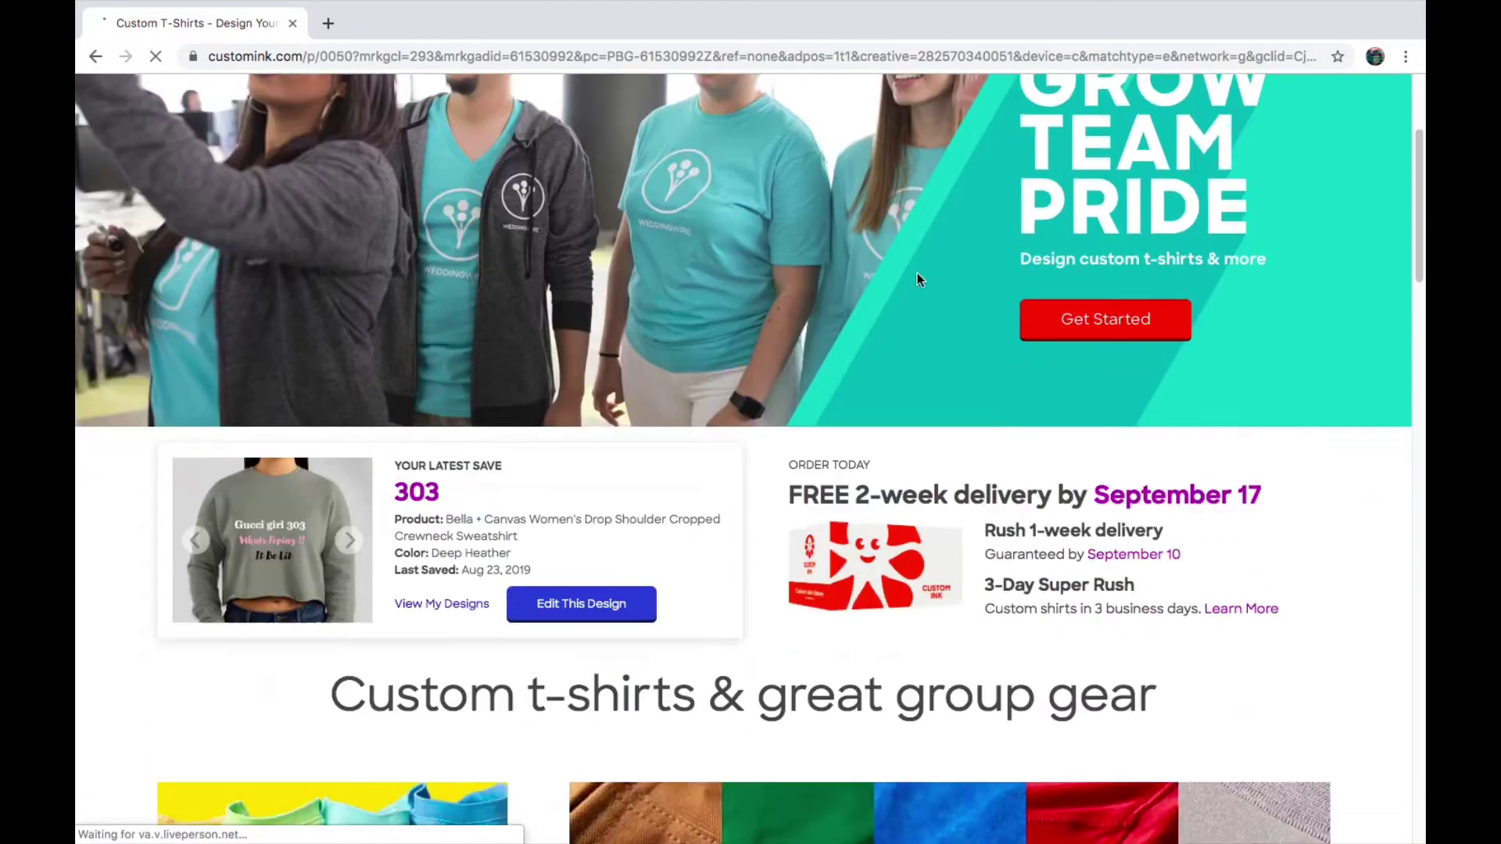
{"action": "scroll", "coordinate": [917, 274], "scroll_direction": "down", "scroll_amount": 2}
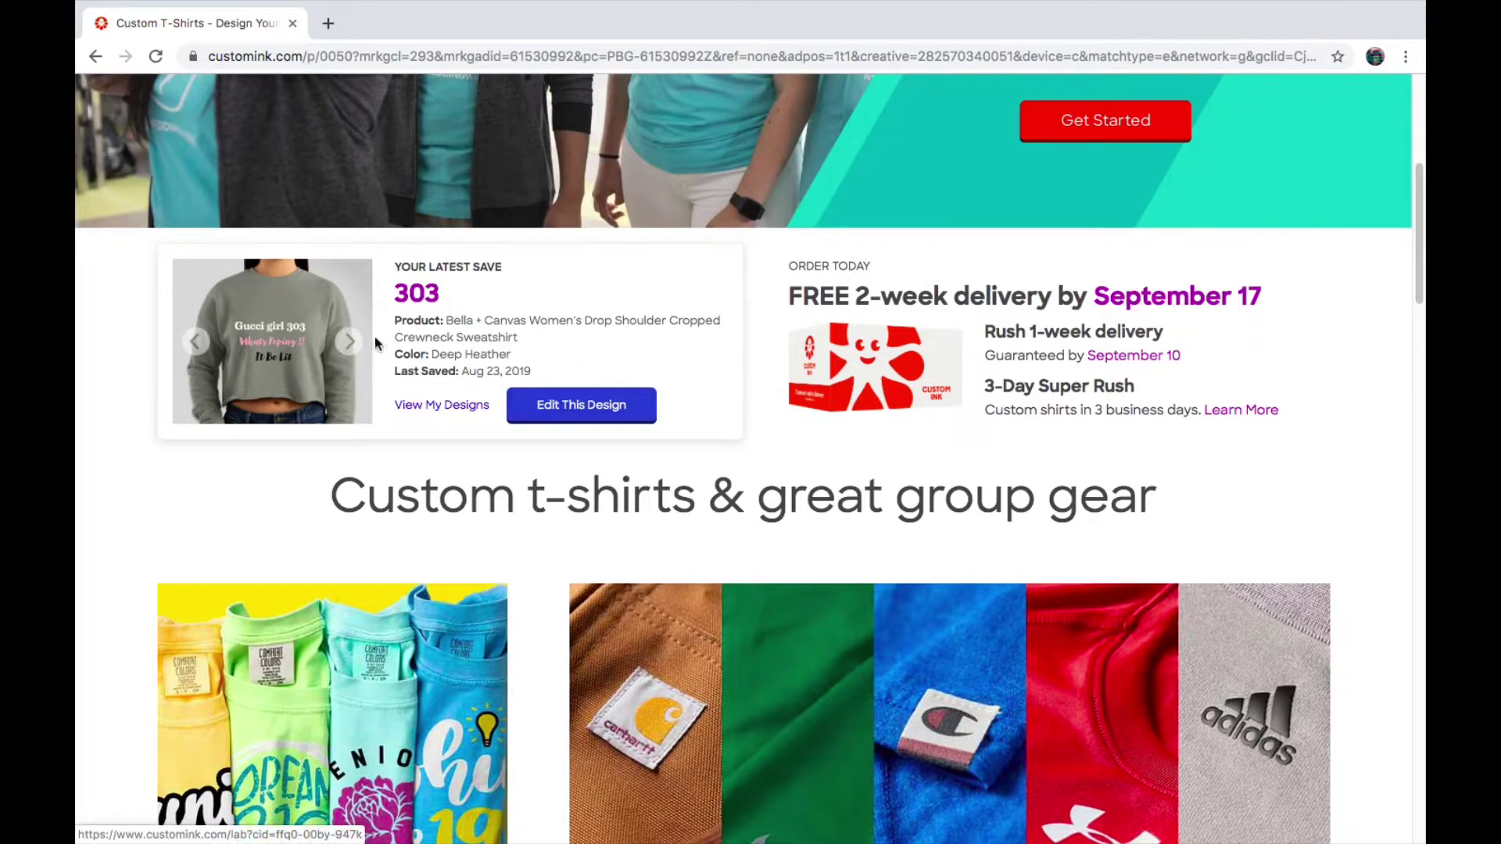
{"action": "scroll", "coordinate": [367, 342], "scroll_direction": "up", "scroll_amount": 5}
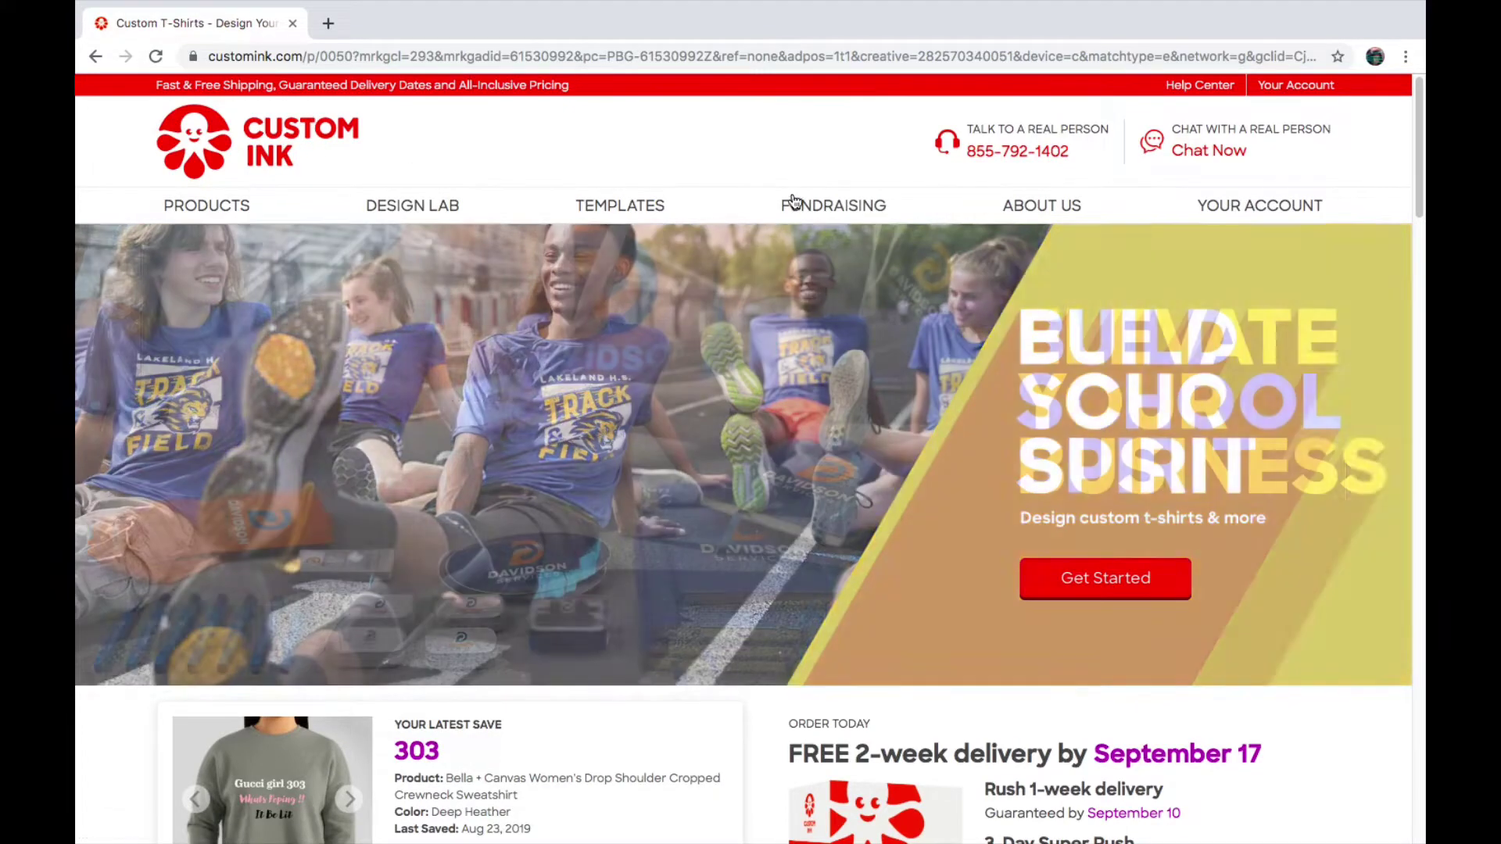
{"action": "mouse_move", "coordinate": [833, 205]}
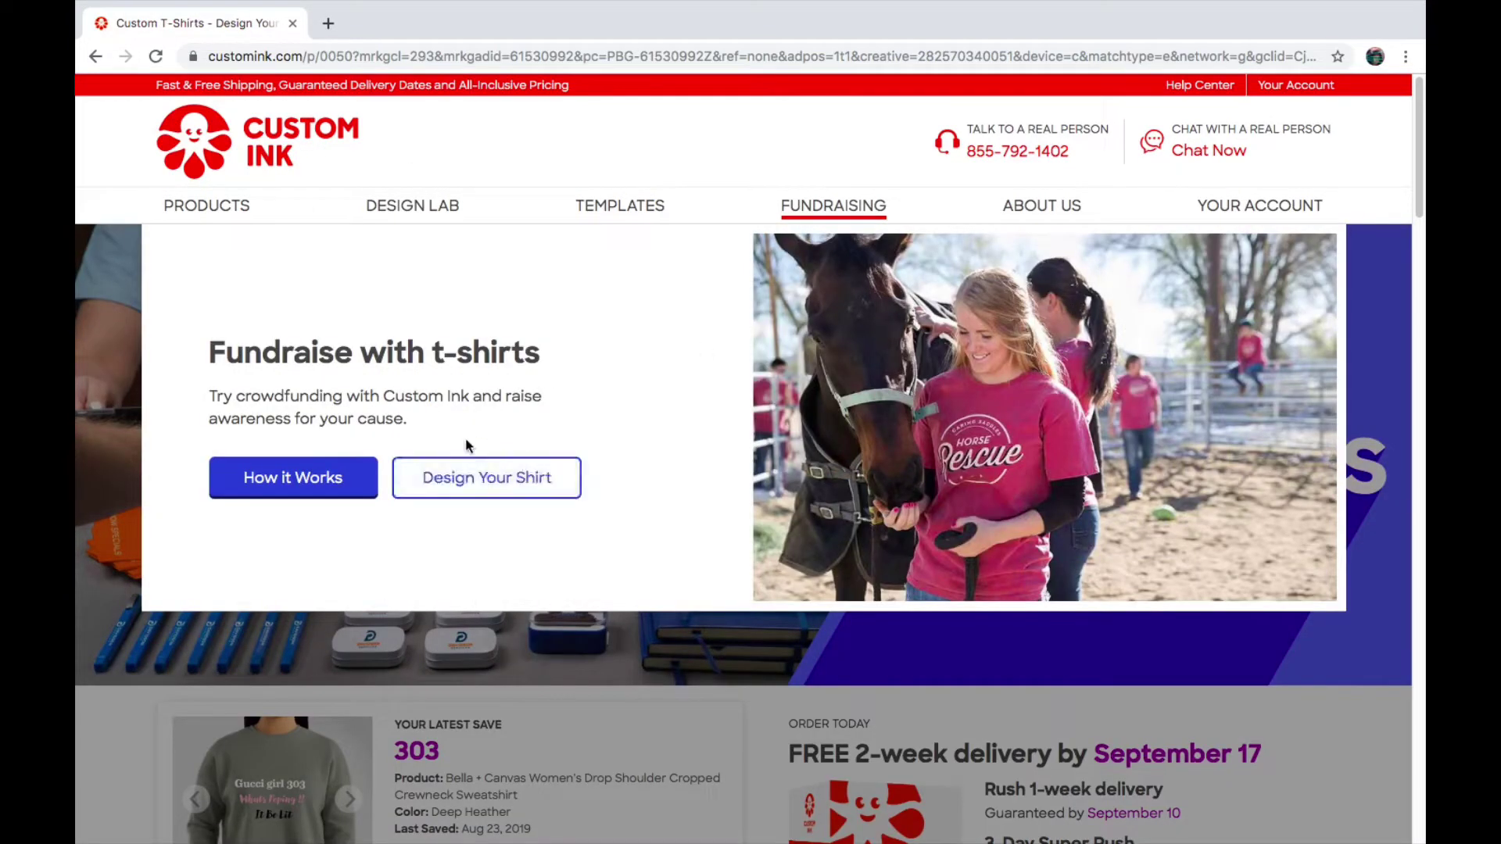
{"action": "left_click", "coordinate": [535, 481]}
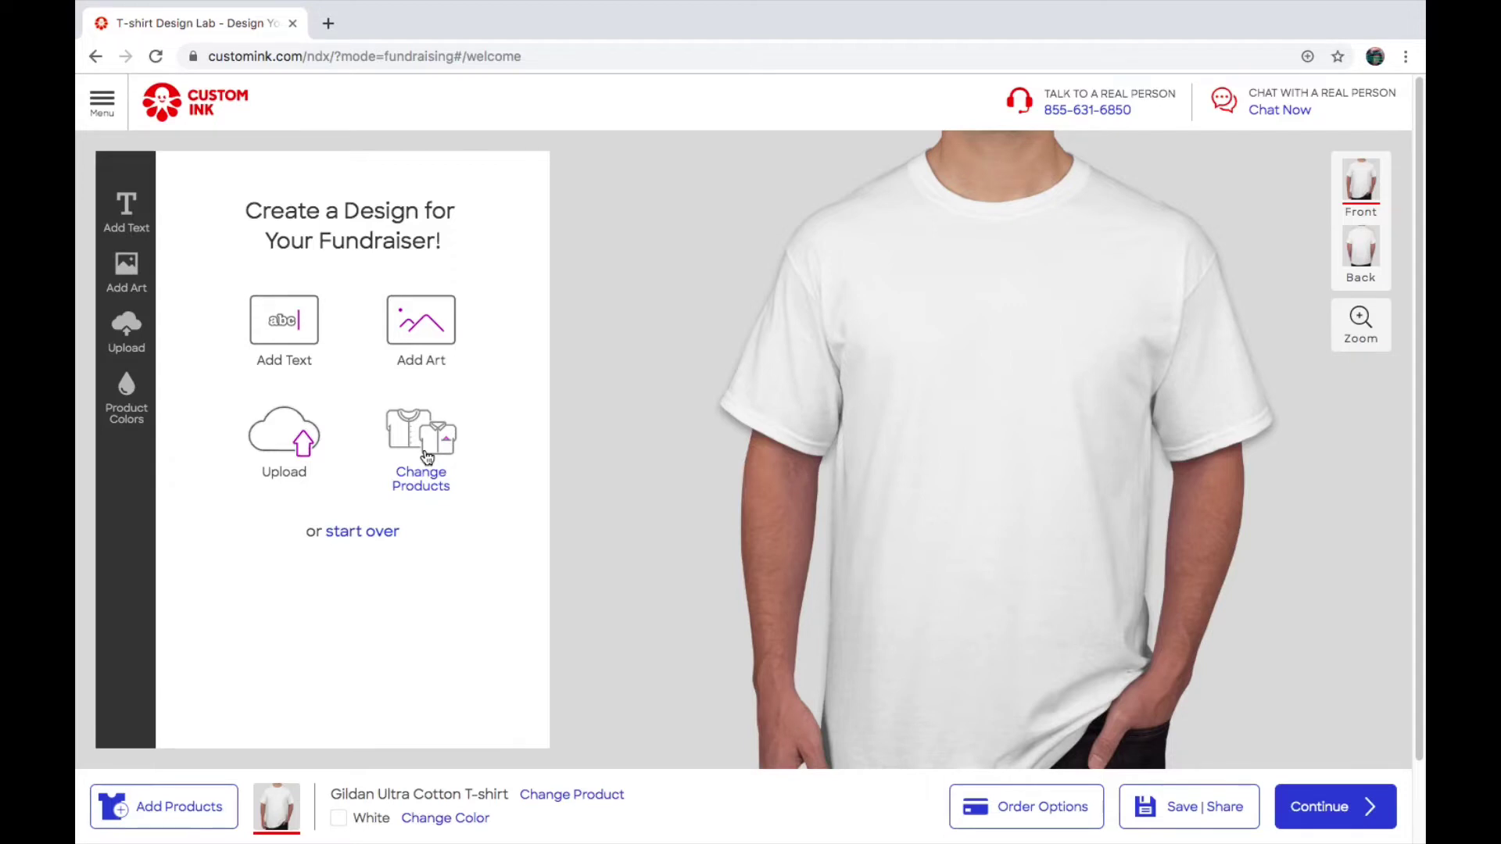
- Browse Women's Hoodies & Sweatshirts and view the cropped crewneck's details, then close the catalogue unchanged
{"action": "left_click", "coordinate": [427, 457]}
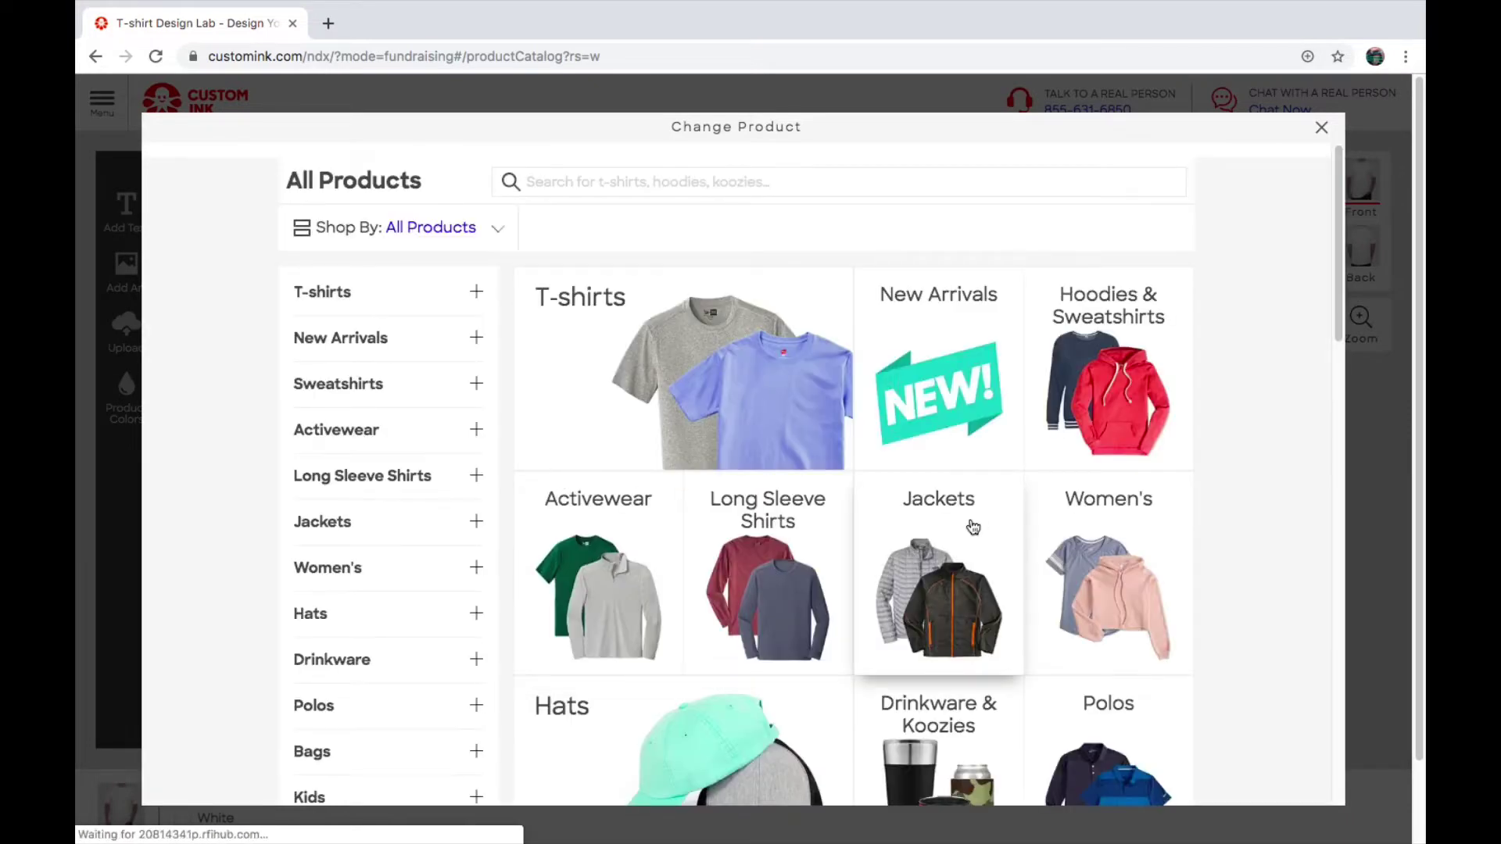
{"action": "scroll", "coordinate": [970, 526], "scroll_direction": "down", "scroll_amount": 10}
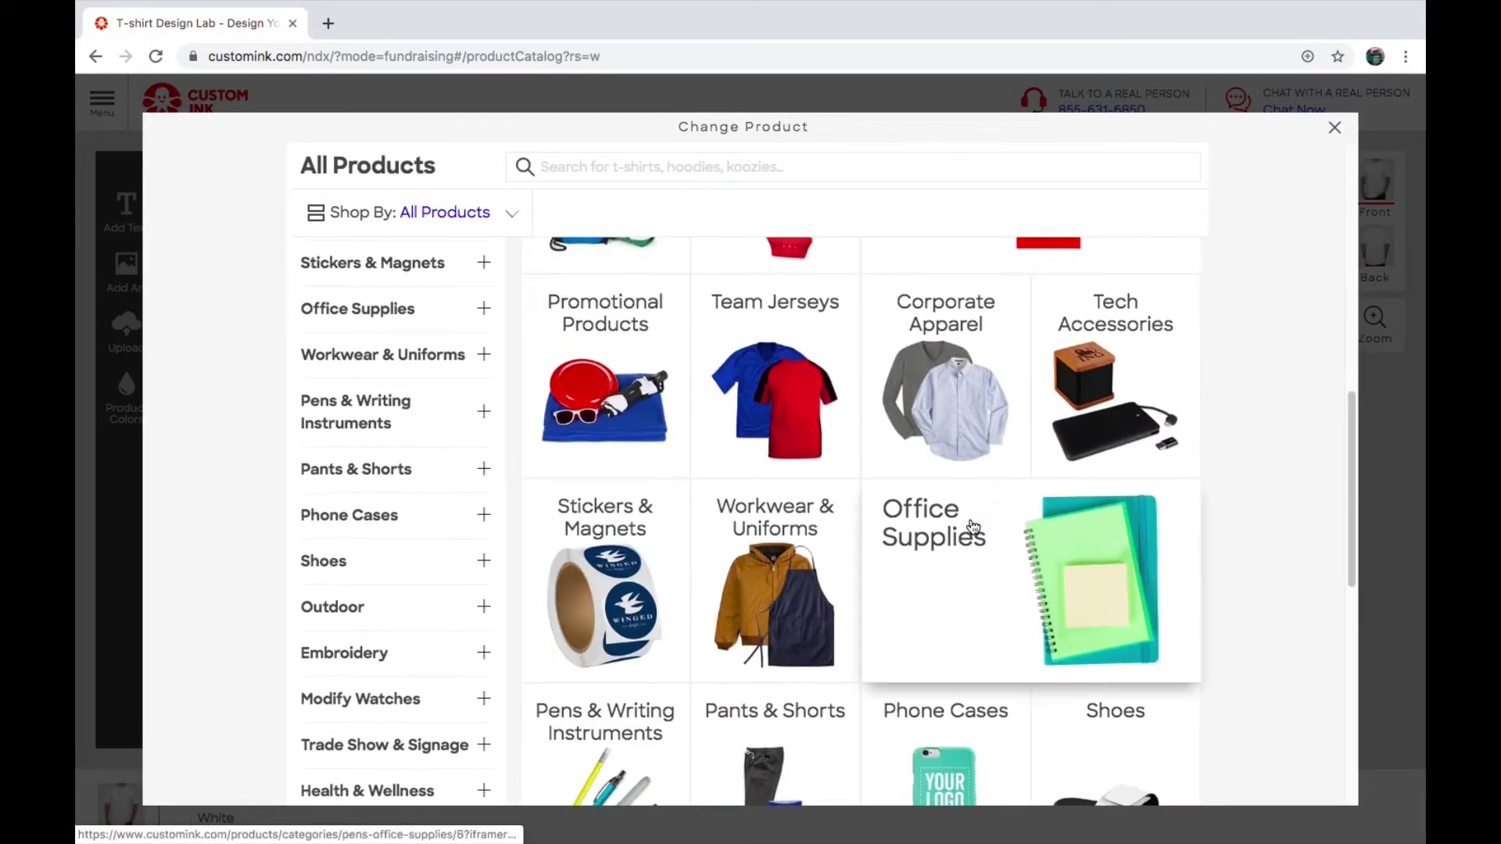
{"action": "scroll", "coordinate": [974, 525], "scroll_direction": "down", "scroll_amount": 5}
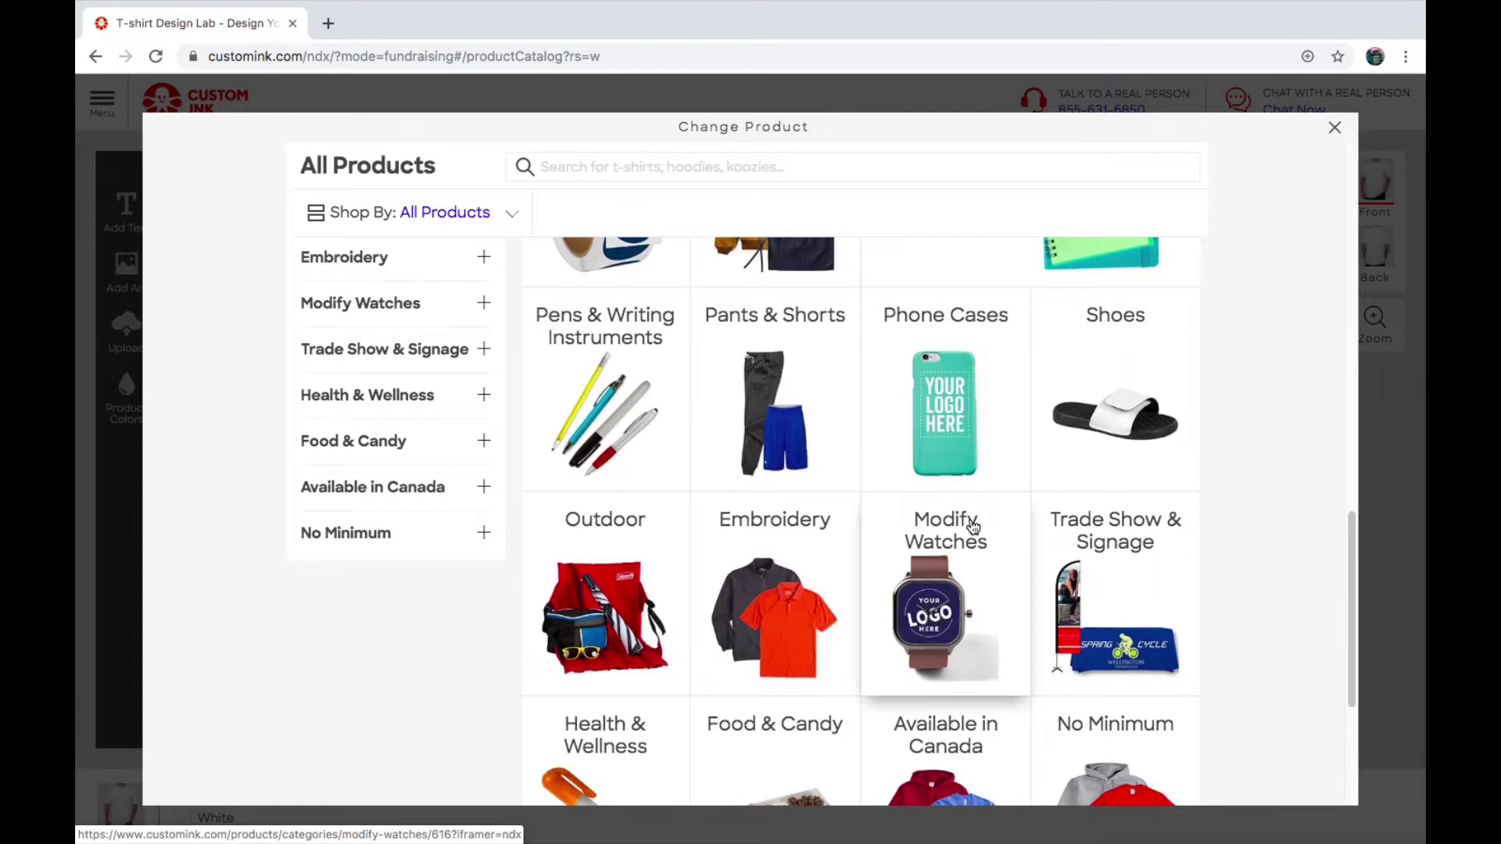
{"action": "scroll", "coordinate": [973, 525], "scroll_direction": "down", "scroll_amount": 2}
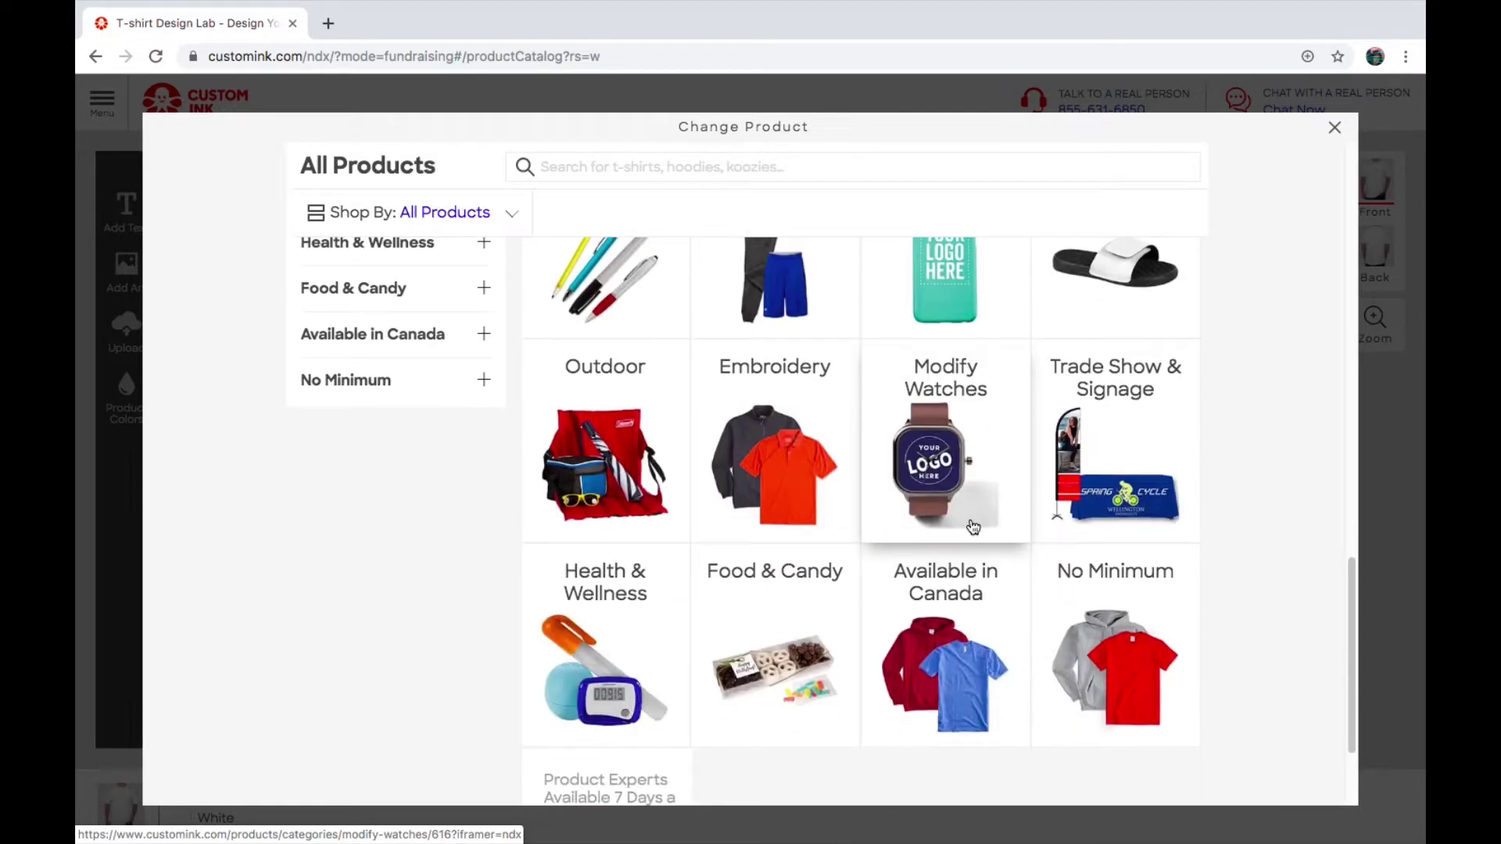
{"action": "scroll", "coordinate": [987, 504], "scroll_direction": "up", "scroll_amount": 3}
{"action": "scroll", "coordinate": [1099, 451], "scroll_direction": "down", "scroll_amount": 3}
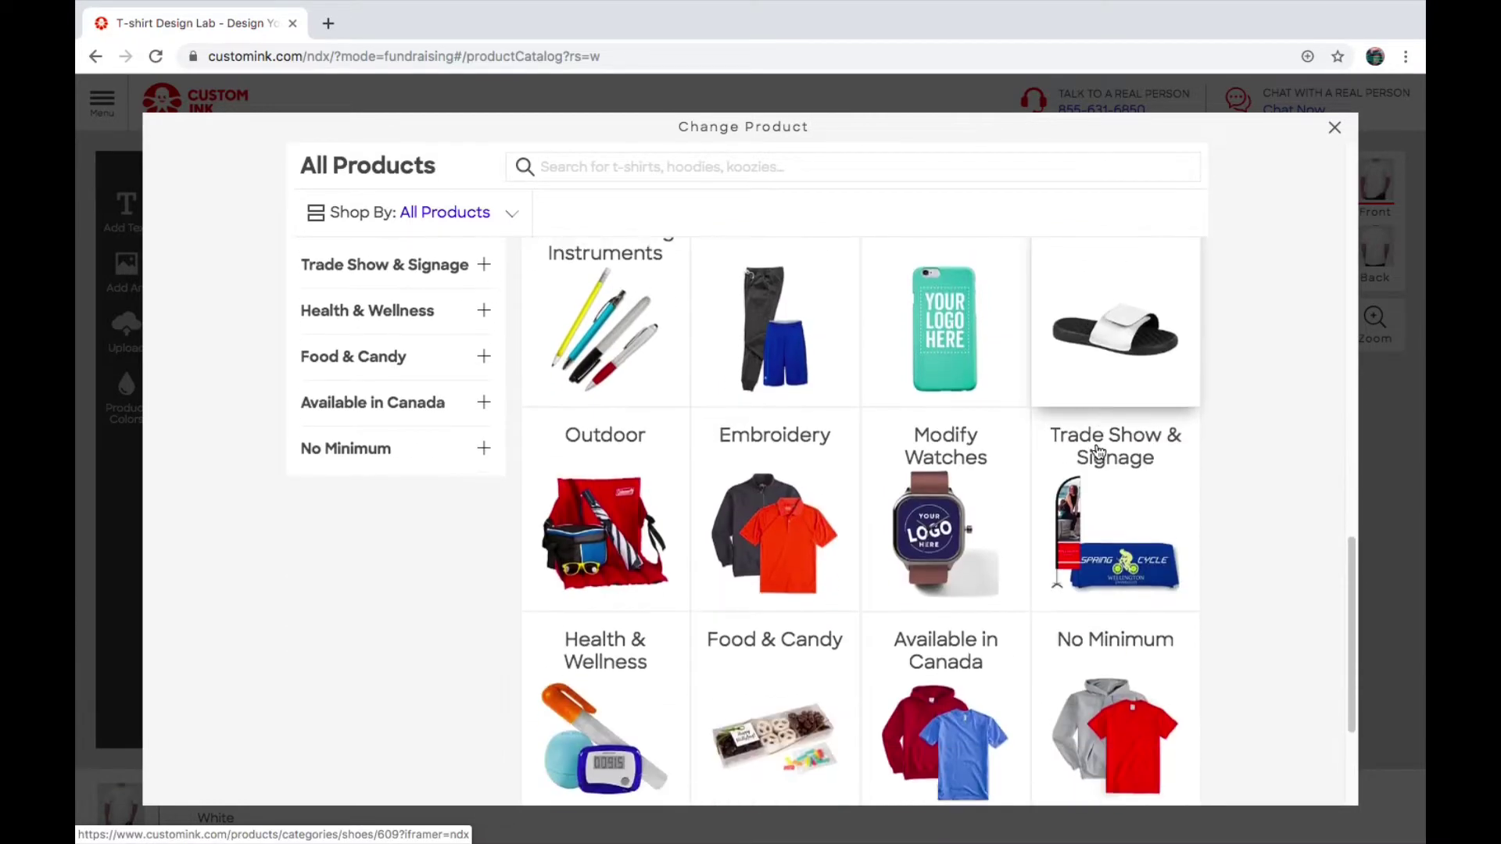
{"action": "scroll", "coordinate": [1098, 452], "scroll_direction": "down", "scroll_amount": 1}
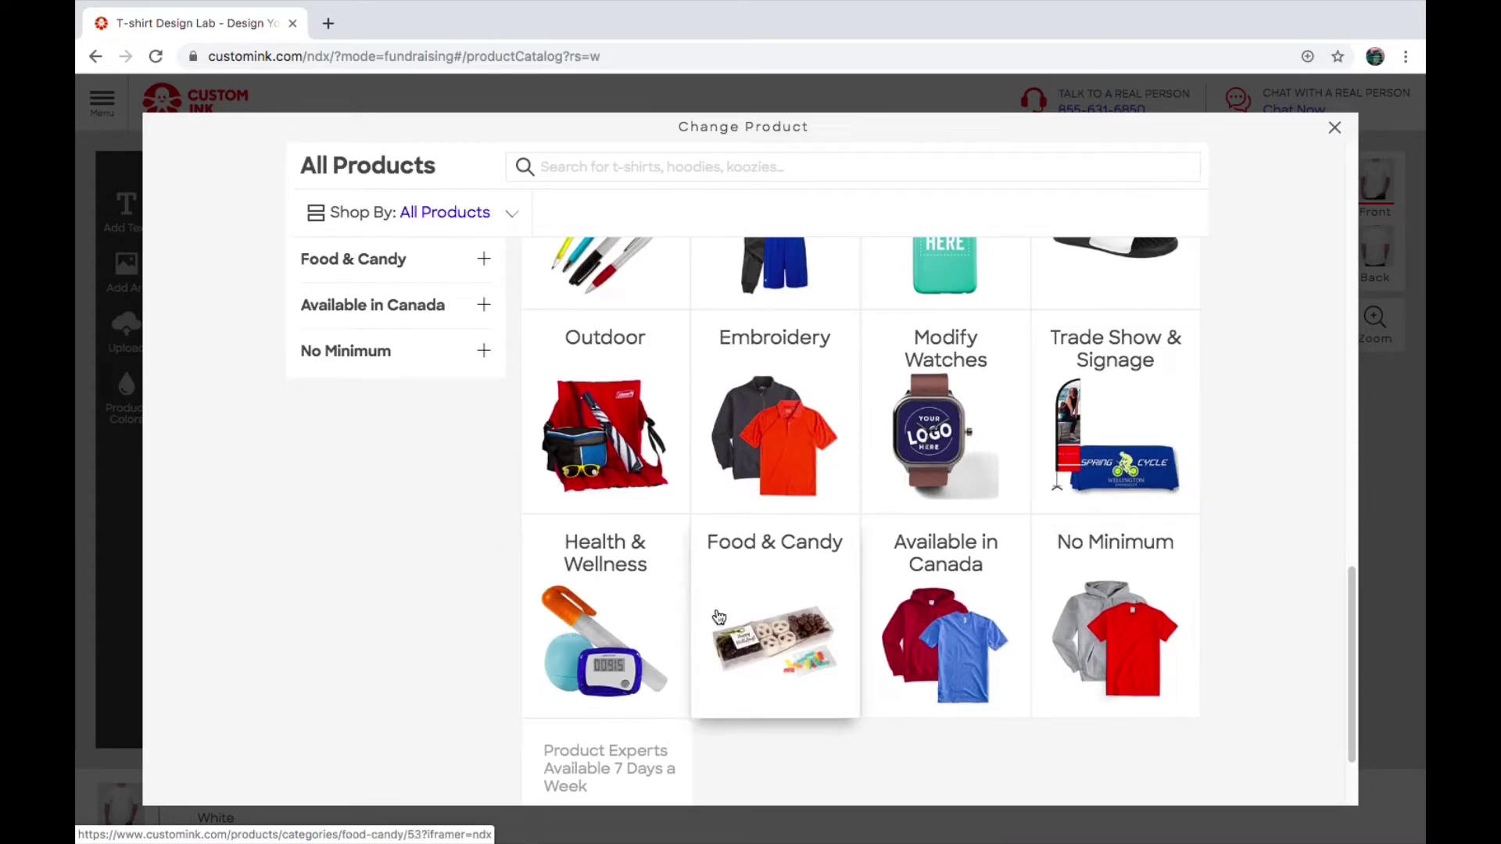
{"action": "scroll", "coordinate": [719, 617], "scroll_direction": "up", "scroll_amount": 10}
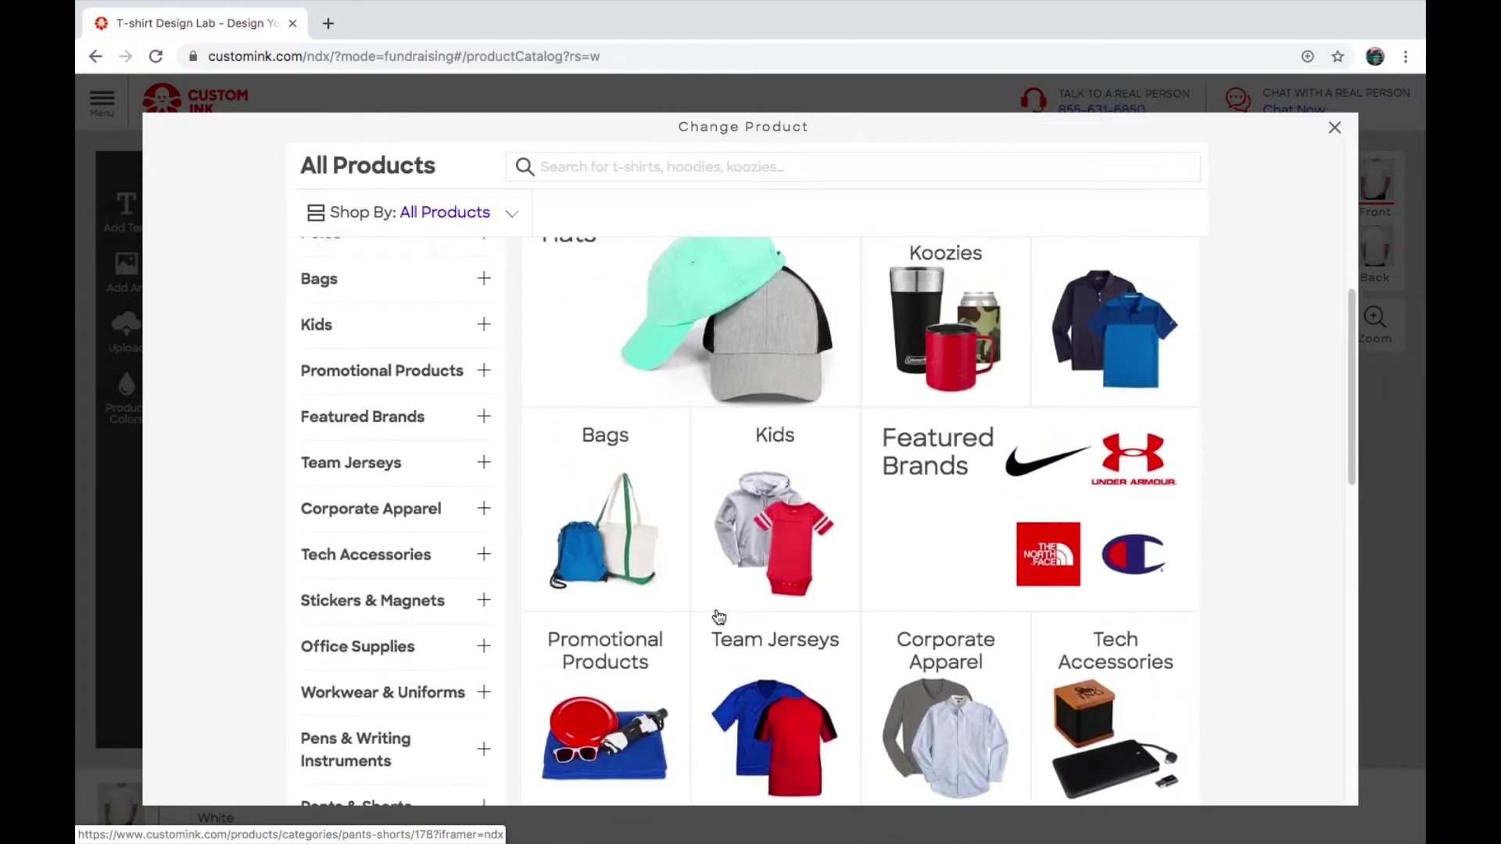
{"action": "scroll", "coordinate": [719, 617], "scroll_direction": "up", "scroll_amount": 5}
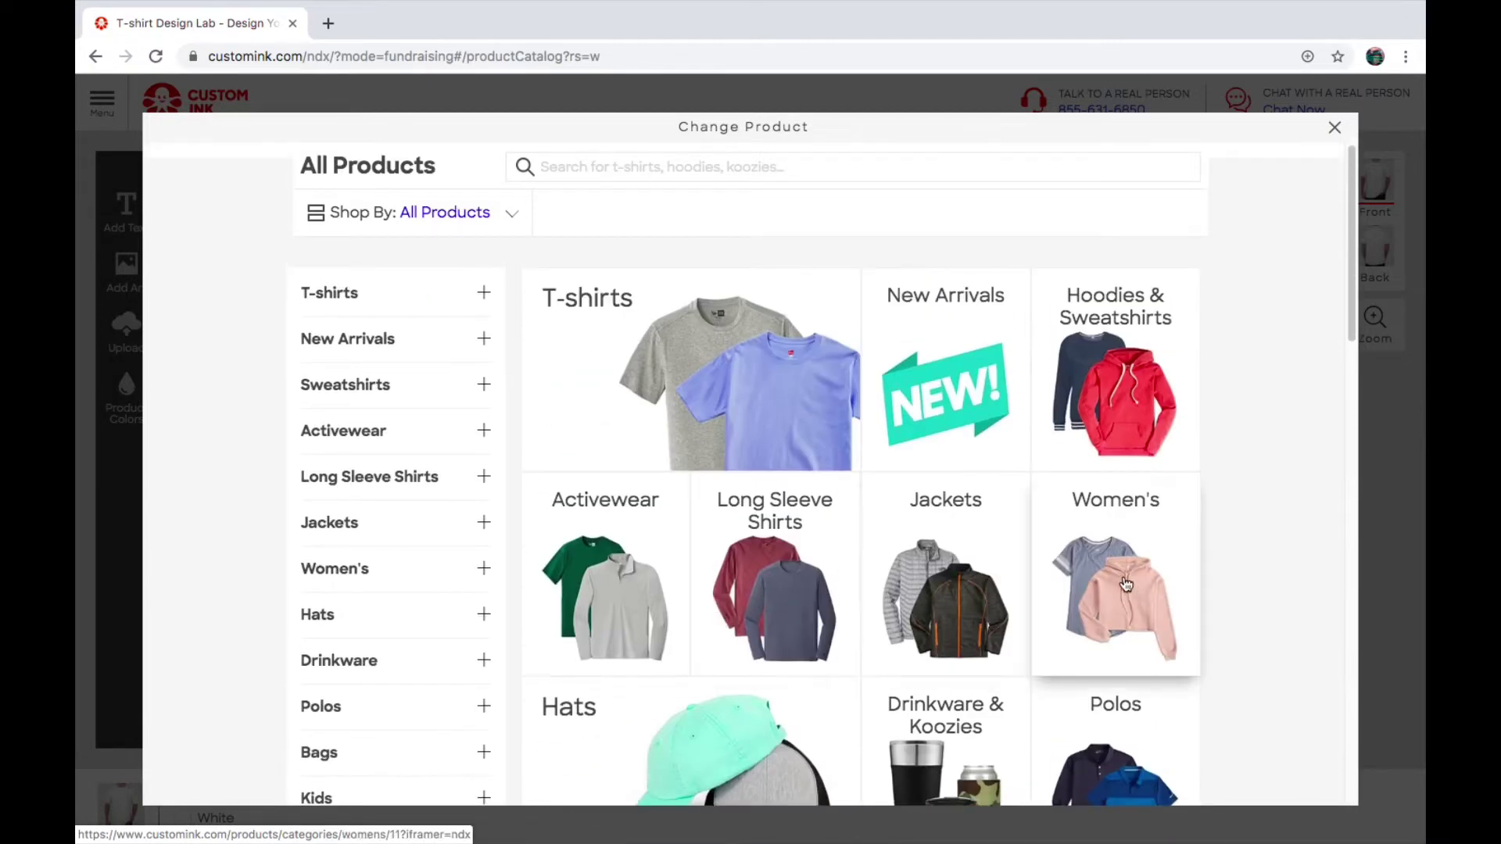
{"action": "left_click", "coordinate": [1133, 581]}
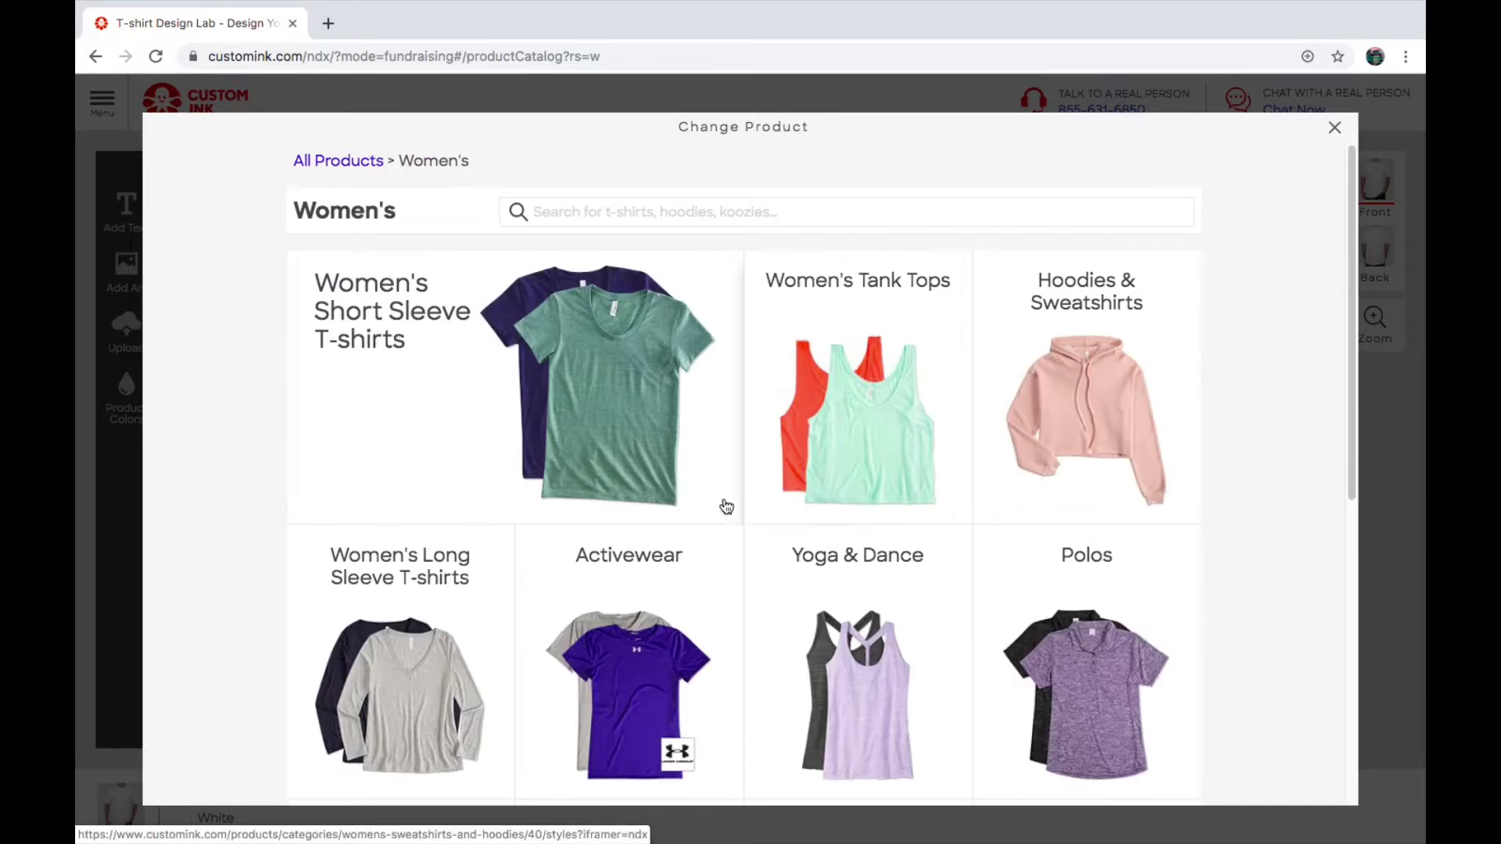
{"action": "left_click", "coordinate": [1075, 426]}
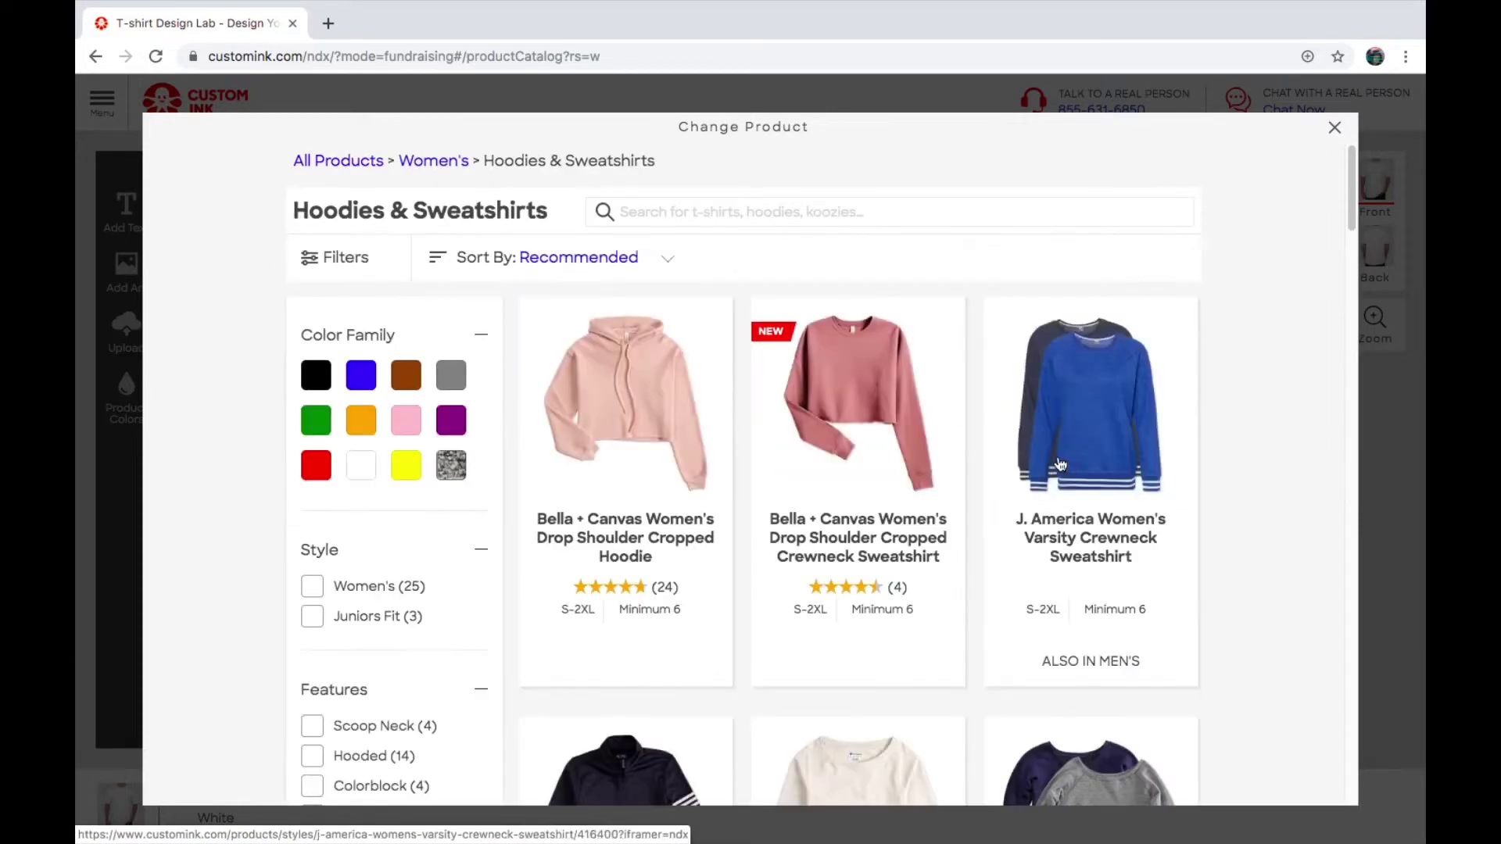
{"action": "scroll", "coordinate": [863, 502], "scroll_direction": "down", "scroll_amount": 4}
{"action": "scroll", "coordinate": [863, 502], "scroll_direction": "up", "scroll_amount": 4}
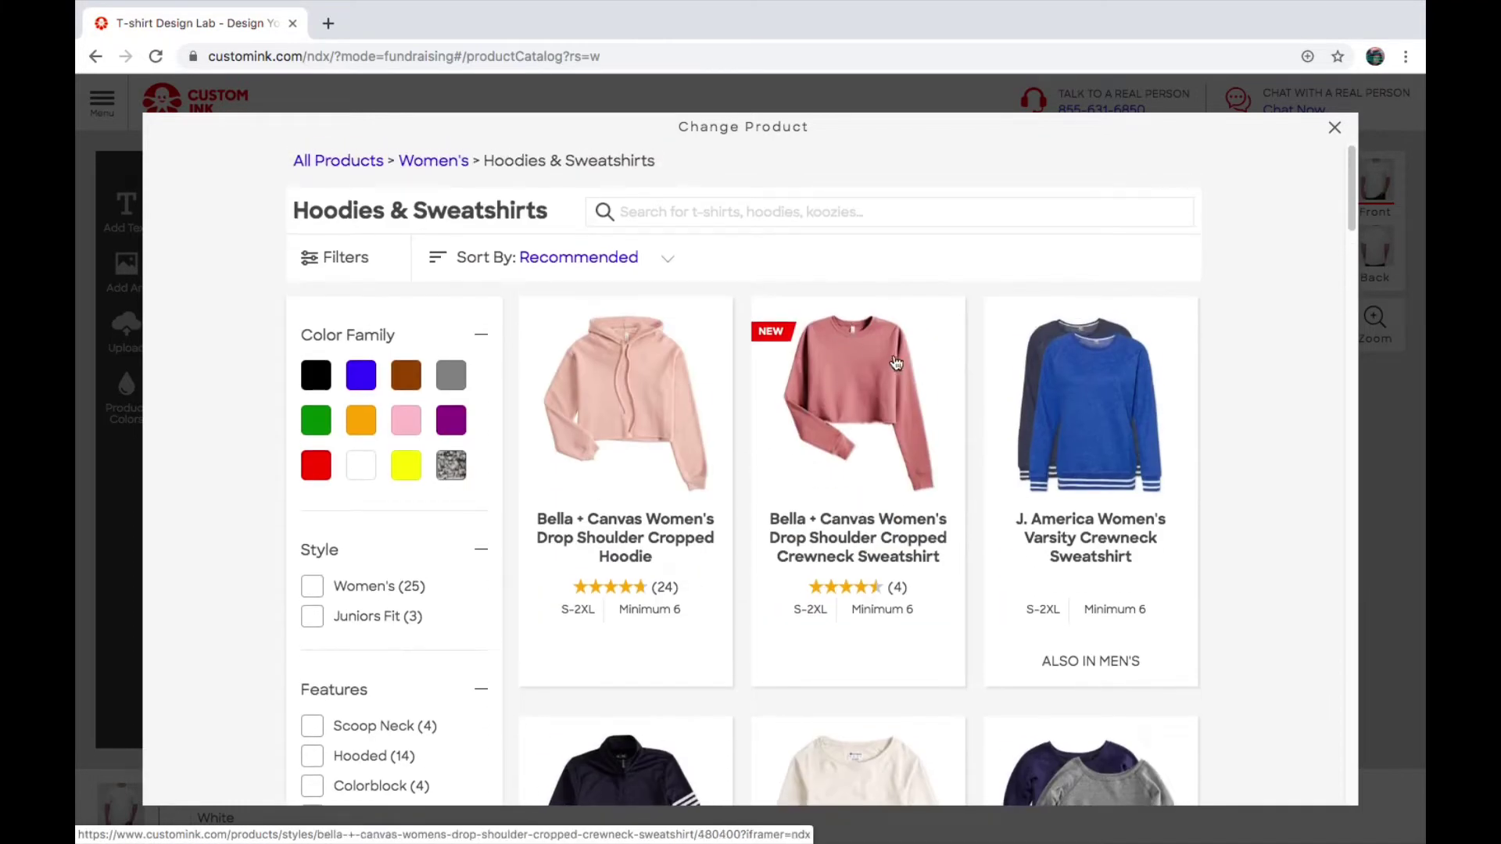
{"action": "left_click", "coordinate": [789, 391]}
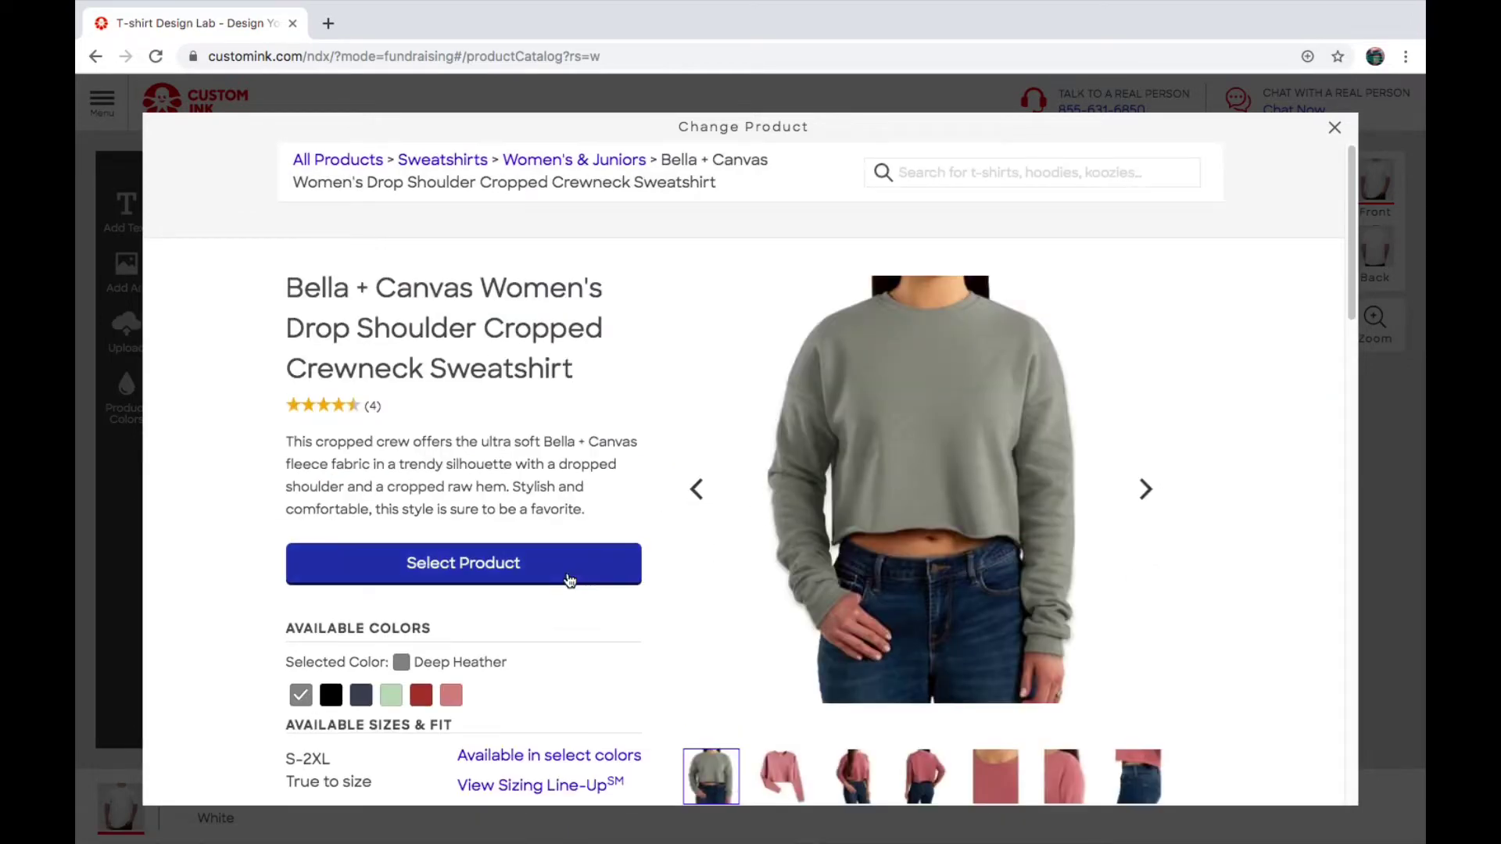
{"action": "left_click", "coordinate": [1335, 127]}
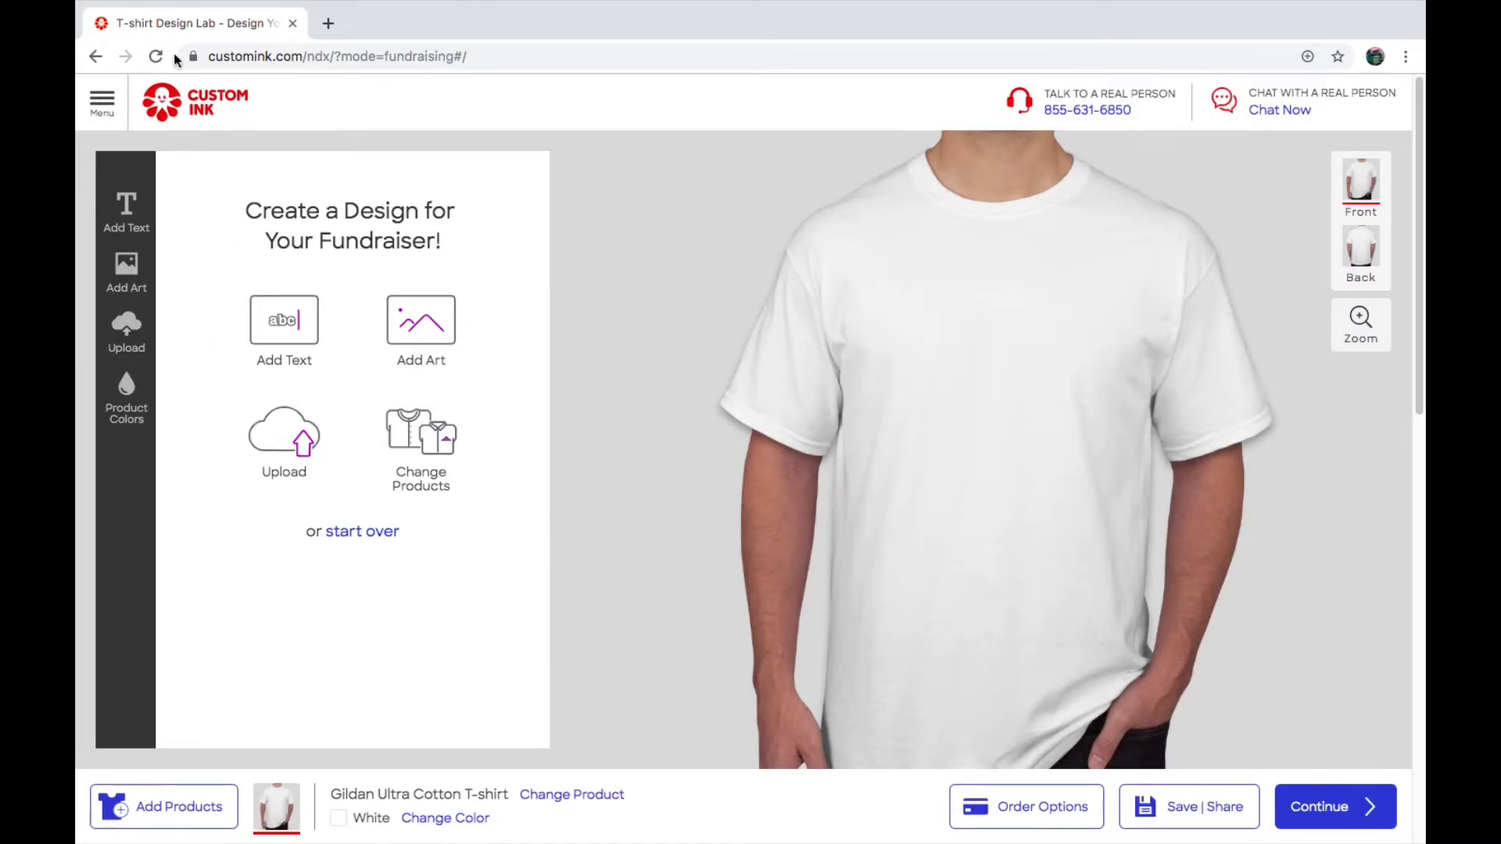
{"action": "left_click", "coordinate": [95, 56]}
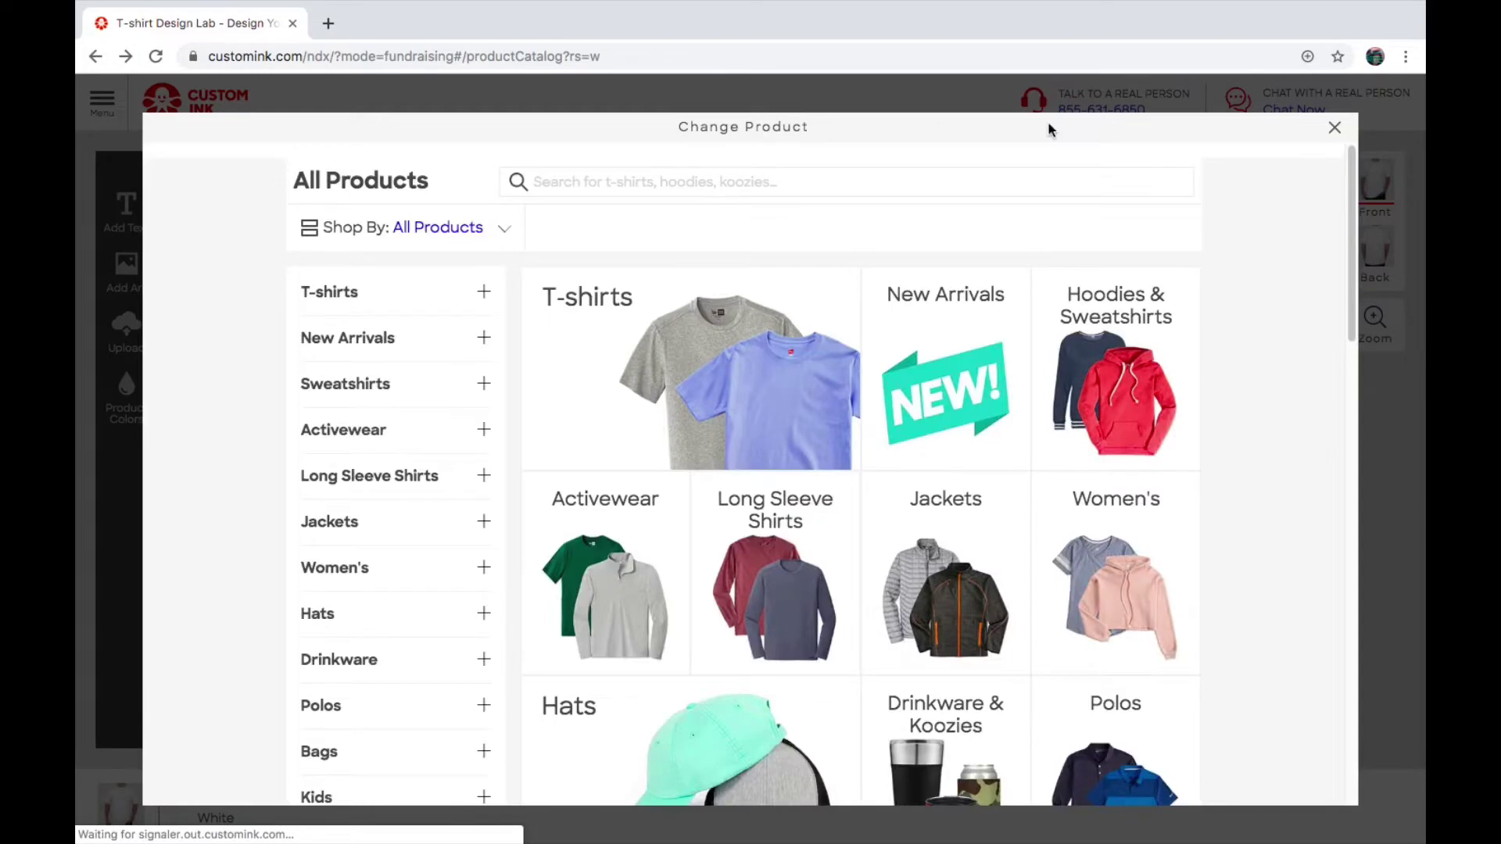
{"action": "left_click", "coordinate": [1335, 127]}
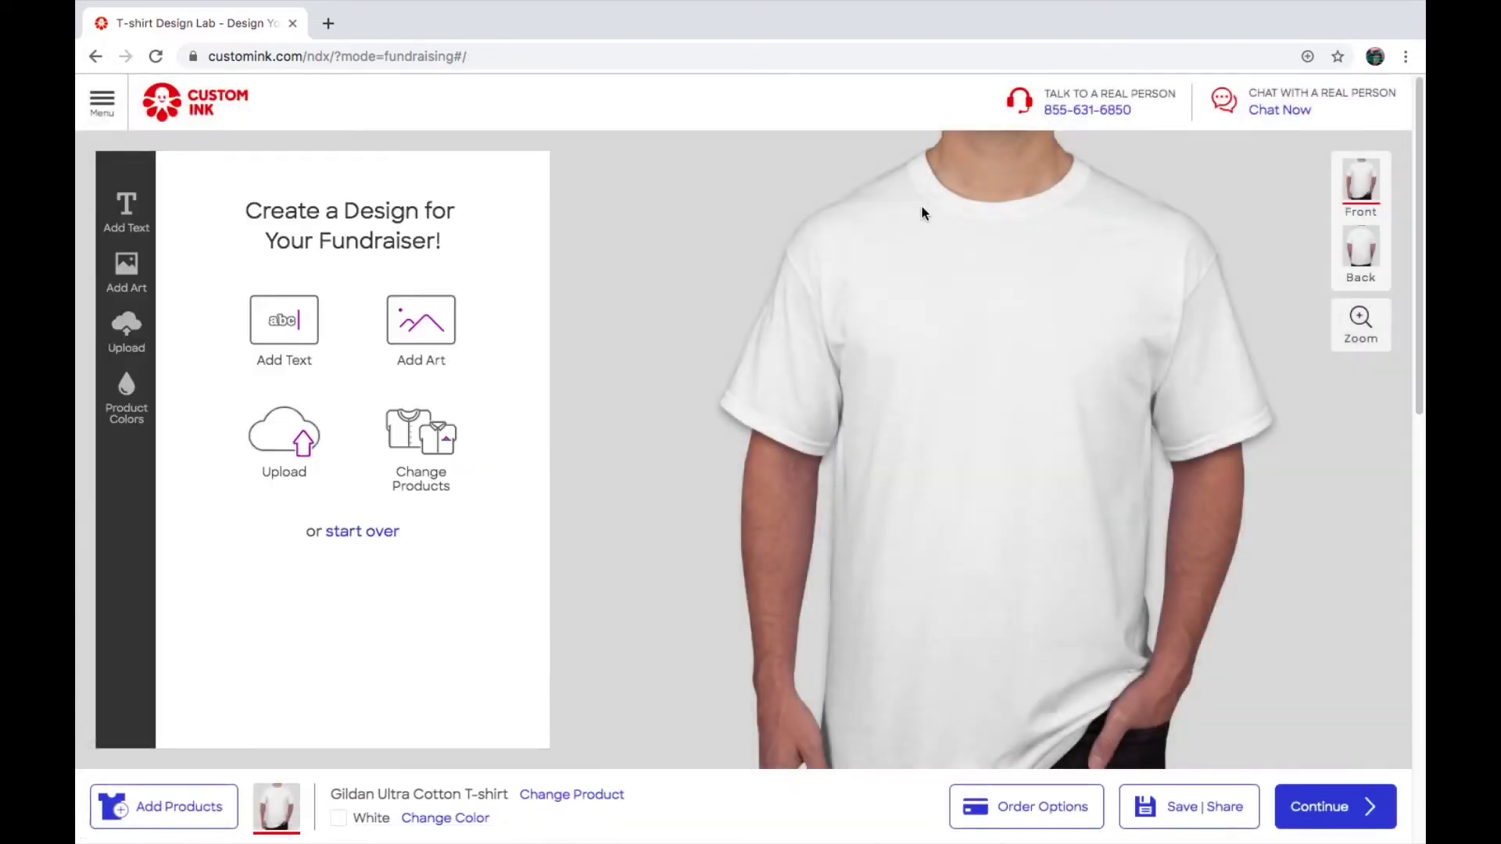
- Select the Bella + Canvas Drop Shoulder Cropped Crewneck Sweatshirt in Deep Heather from Women's Hoodies & Sweatshirts
{"action": "left_click", "coordinate": [402, 442]}
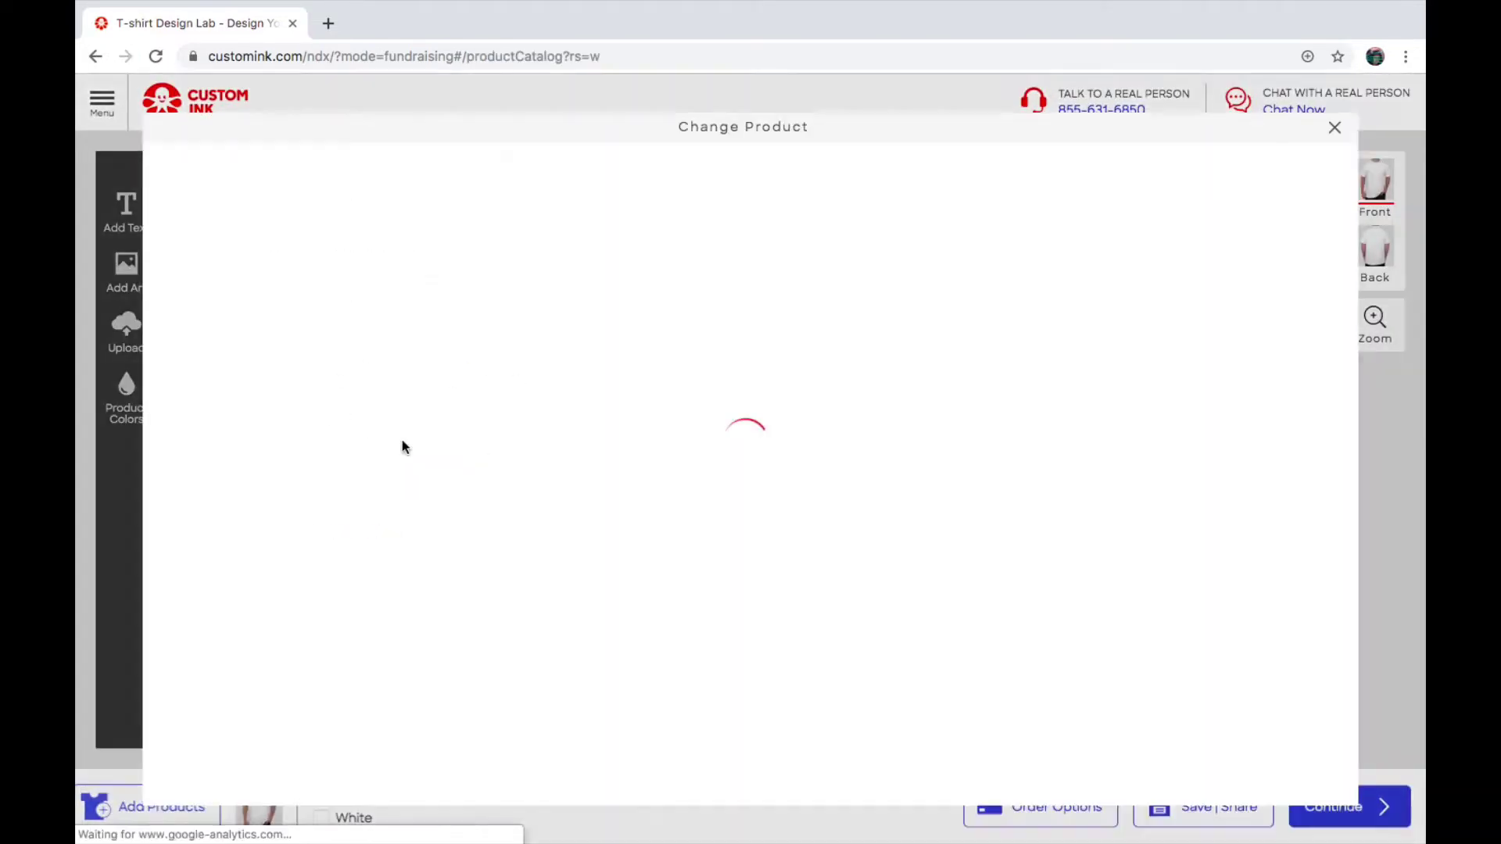
{"action": "left_click", "coordinate": [1109, 603]}
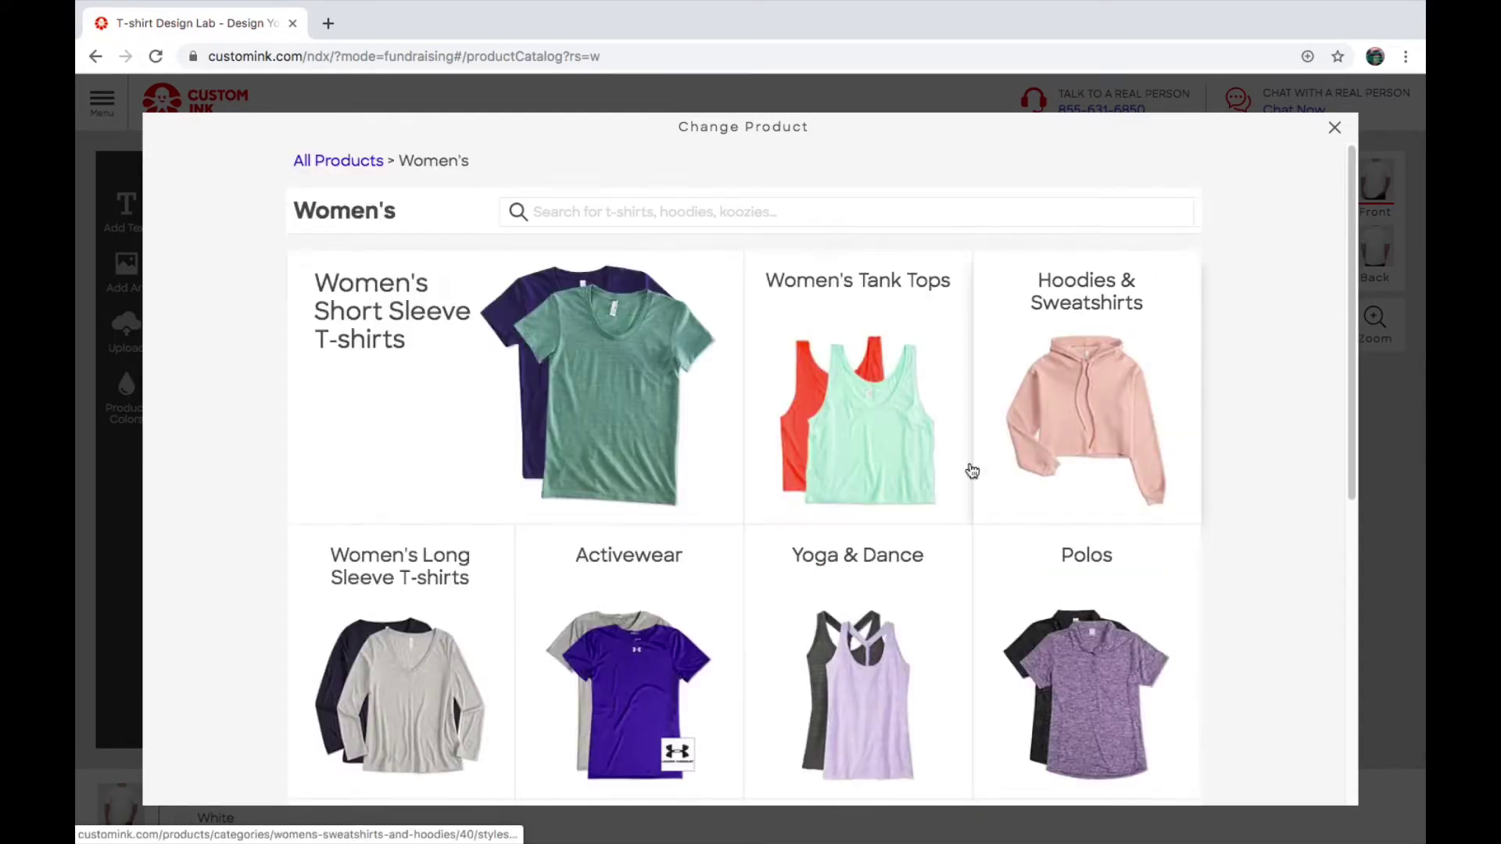
{"action": "left_click", "coordinate": [972, 471]}
{"action": "scroll", "coordinate": [925, 459], "scroll_direction": "down", "scroll_amount": 5}
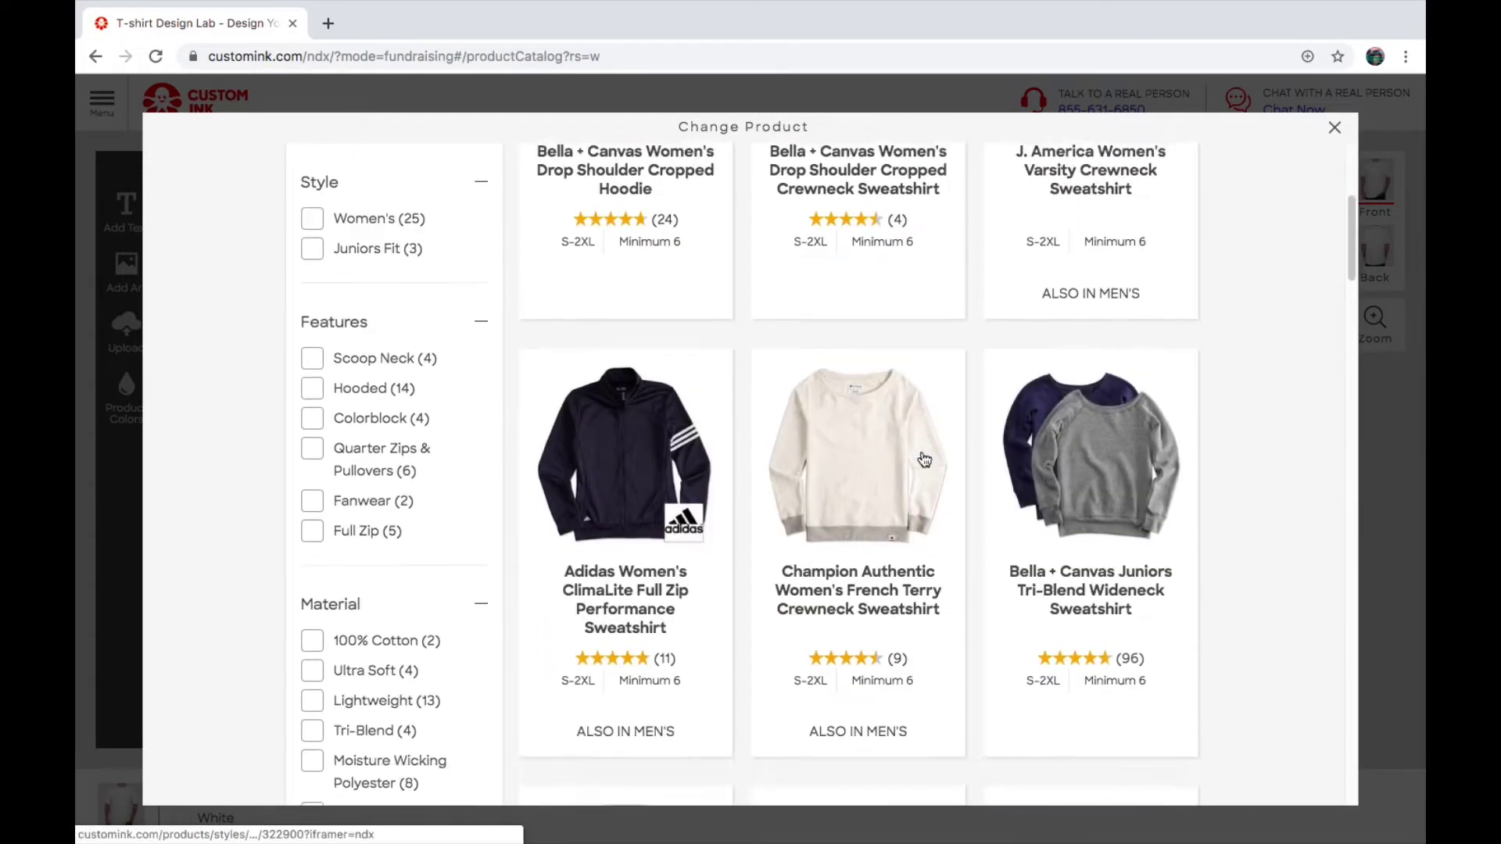
{"action": "scroll", "coordinate": [925, 459], "scroll_direction": "up", "scroll_amount": 5}
{"action": "left_click", "coordinate": [868, 434]}
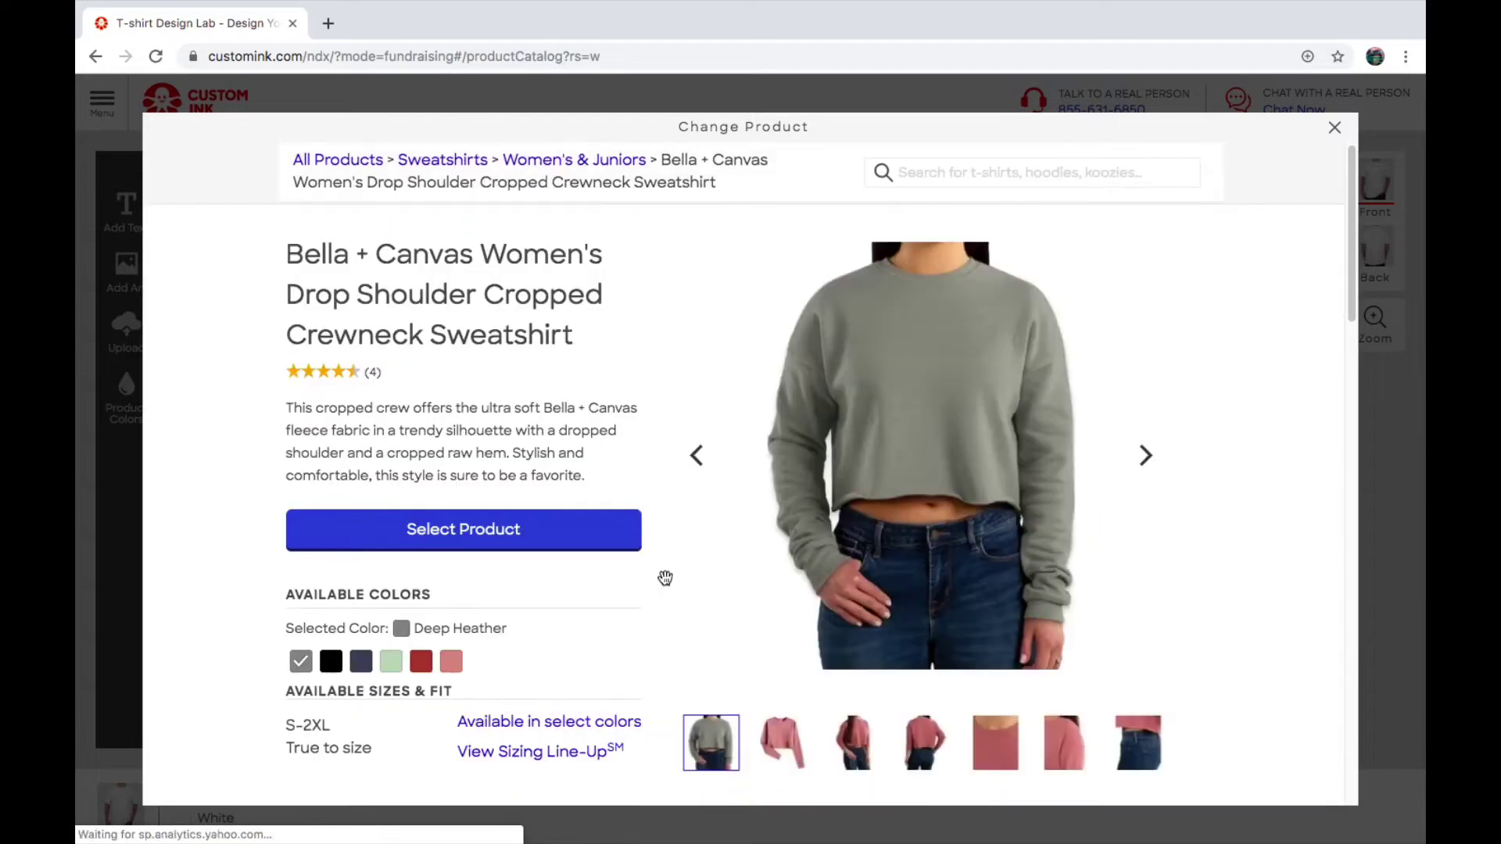
{"action": "left_click", "coordinate": [585, 545]}
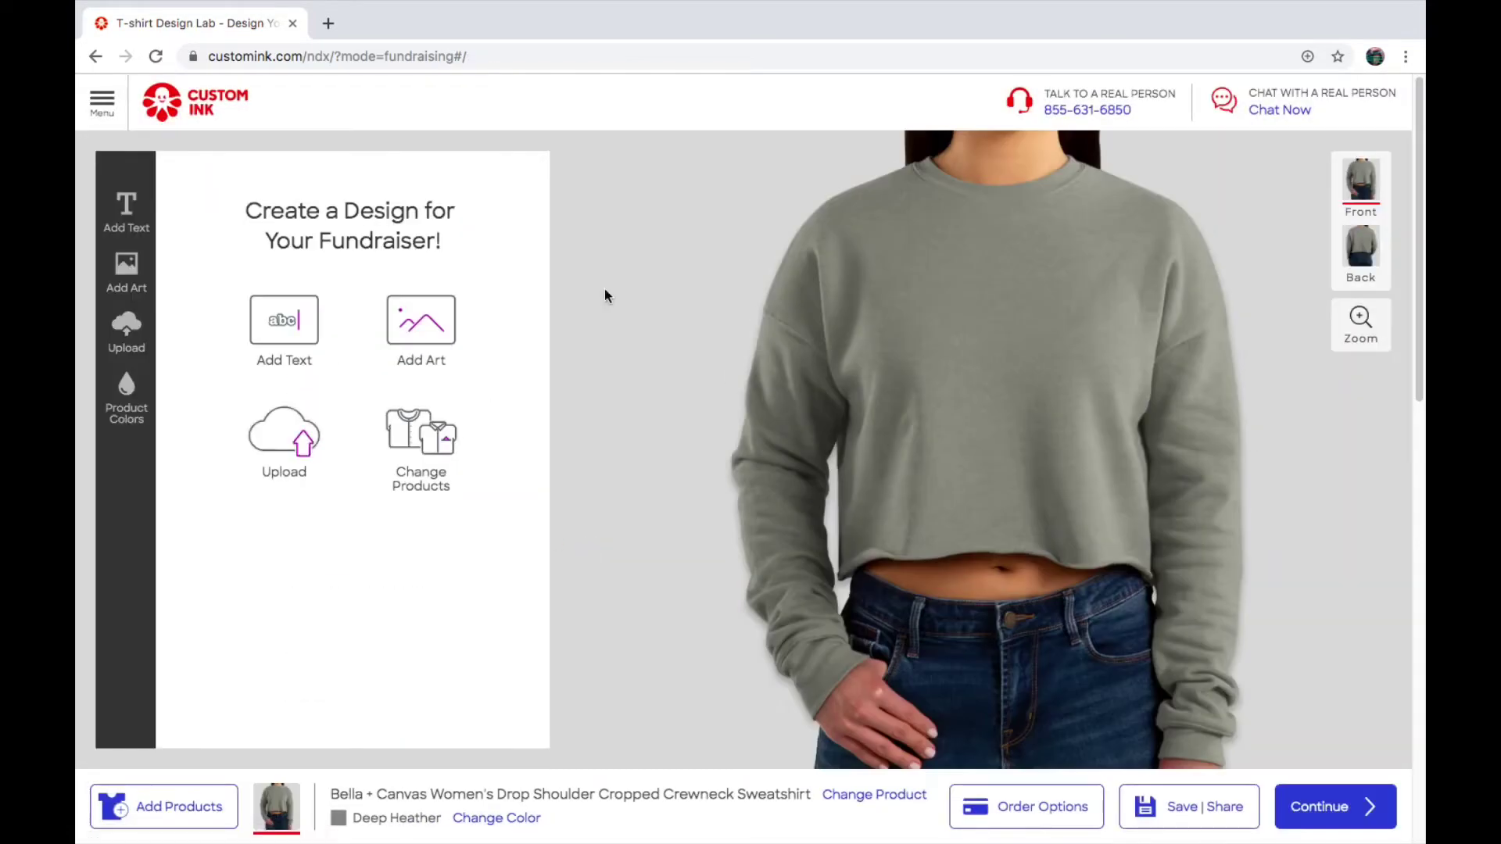
- Add a text box reading 'Gucci girl 303' to the sweatshirt front
{"action": "left_click", "coordinate": [289, 329]}
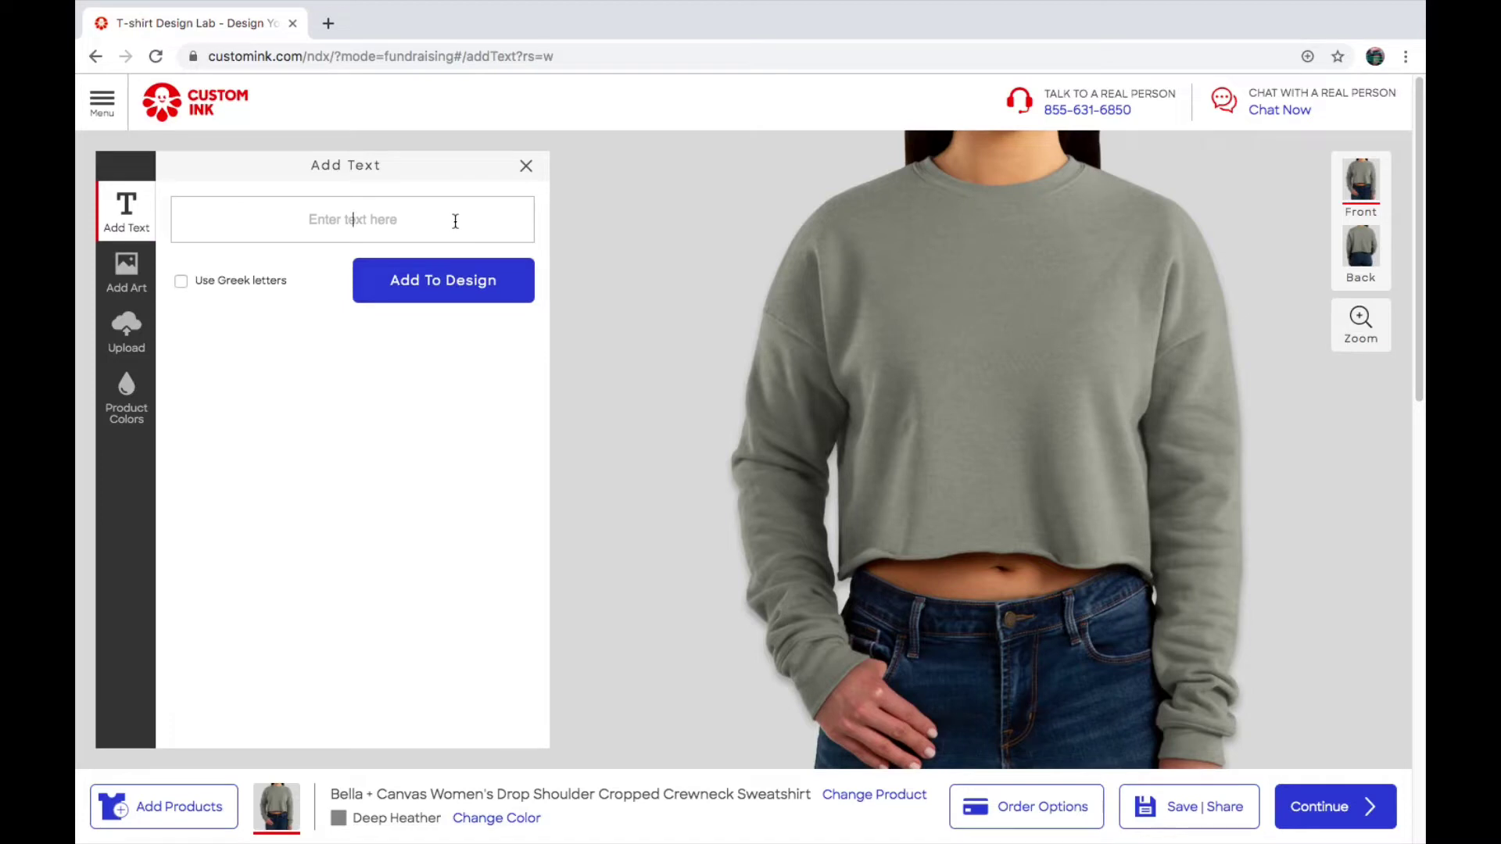
{"action": "type", "text": "g"}
{"action": "key", "text": "BackSpace"}
{"action": "key", "text": "BackSpace"}
{"action": "type", "text": "g"}
{"action": "key", "text": "BackSpace"}
{"action": "type", "text": "Gucci "}
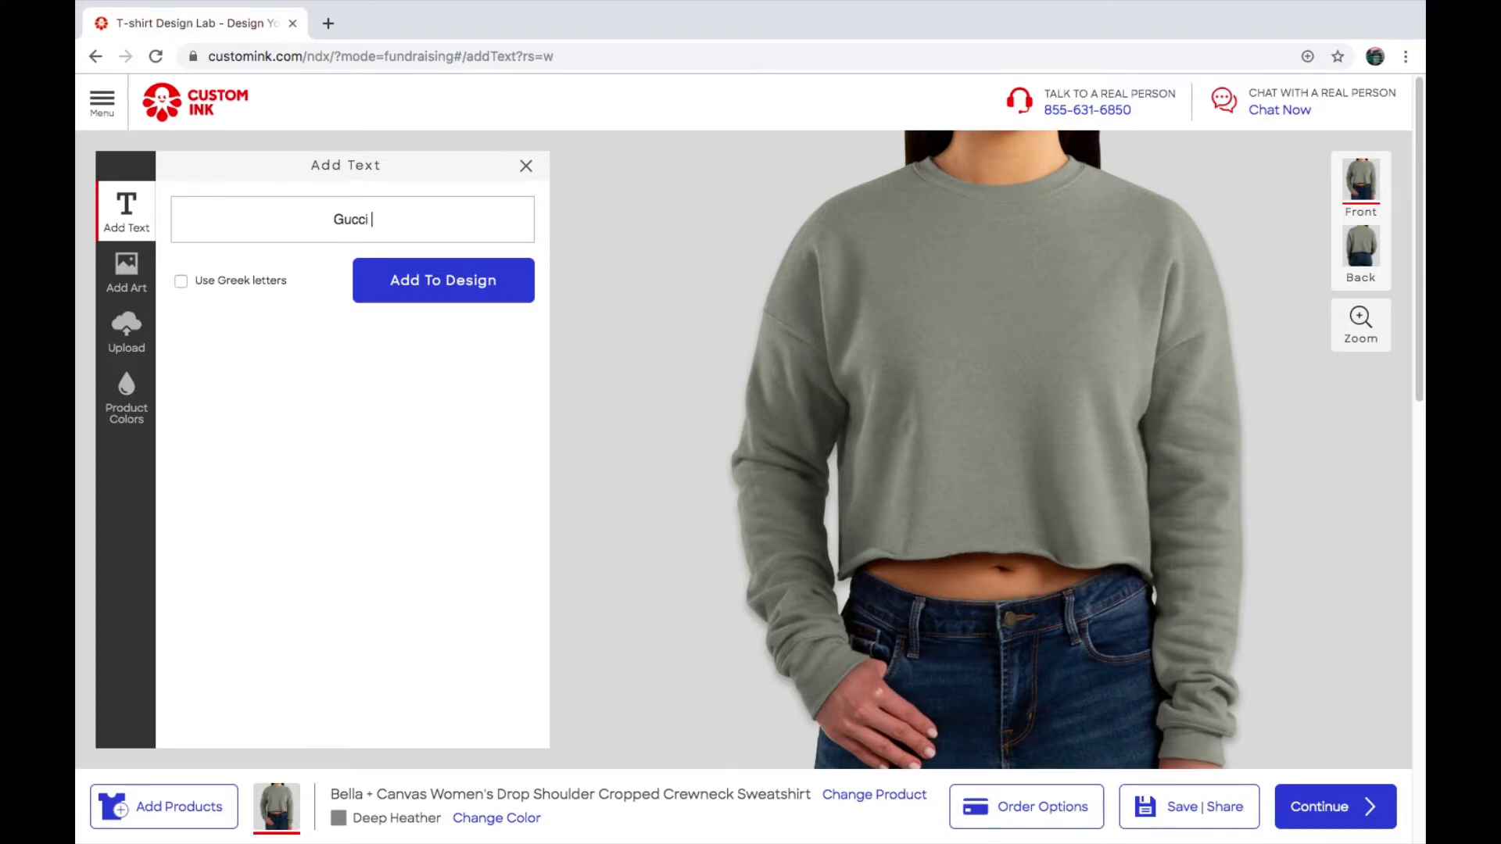
{"action": "type", "text": "girl 303"}
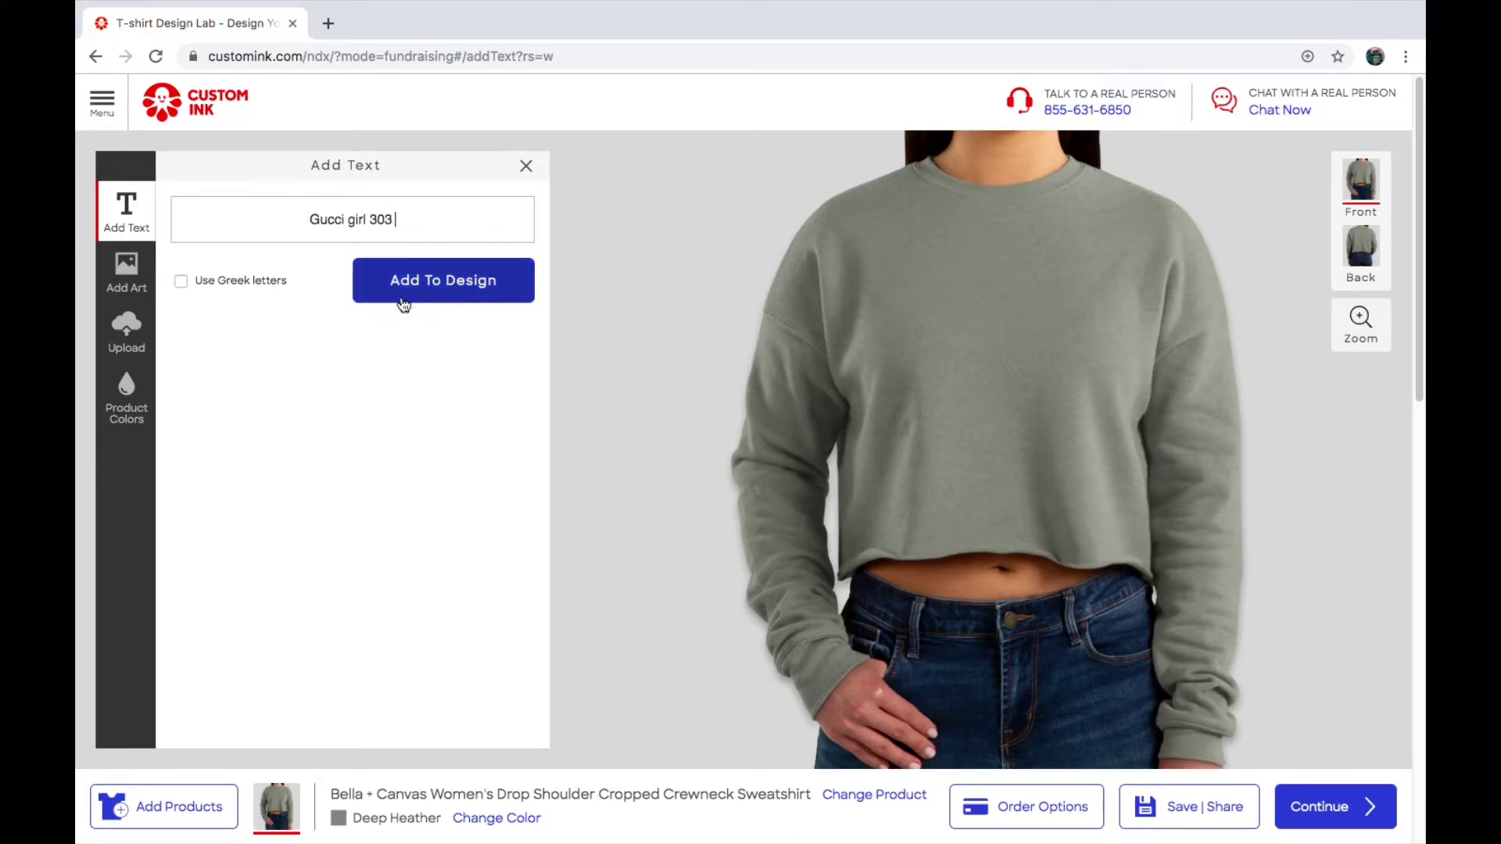
{"action": "left_click", "coordinate": [421, 291]}
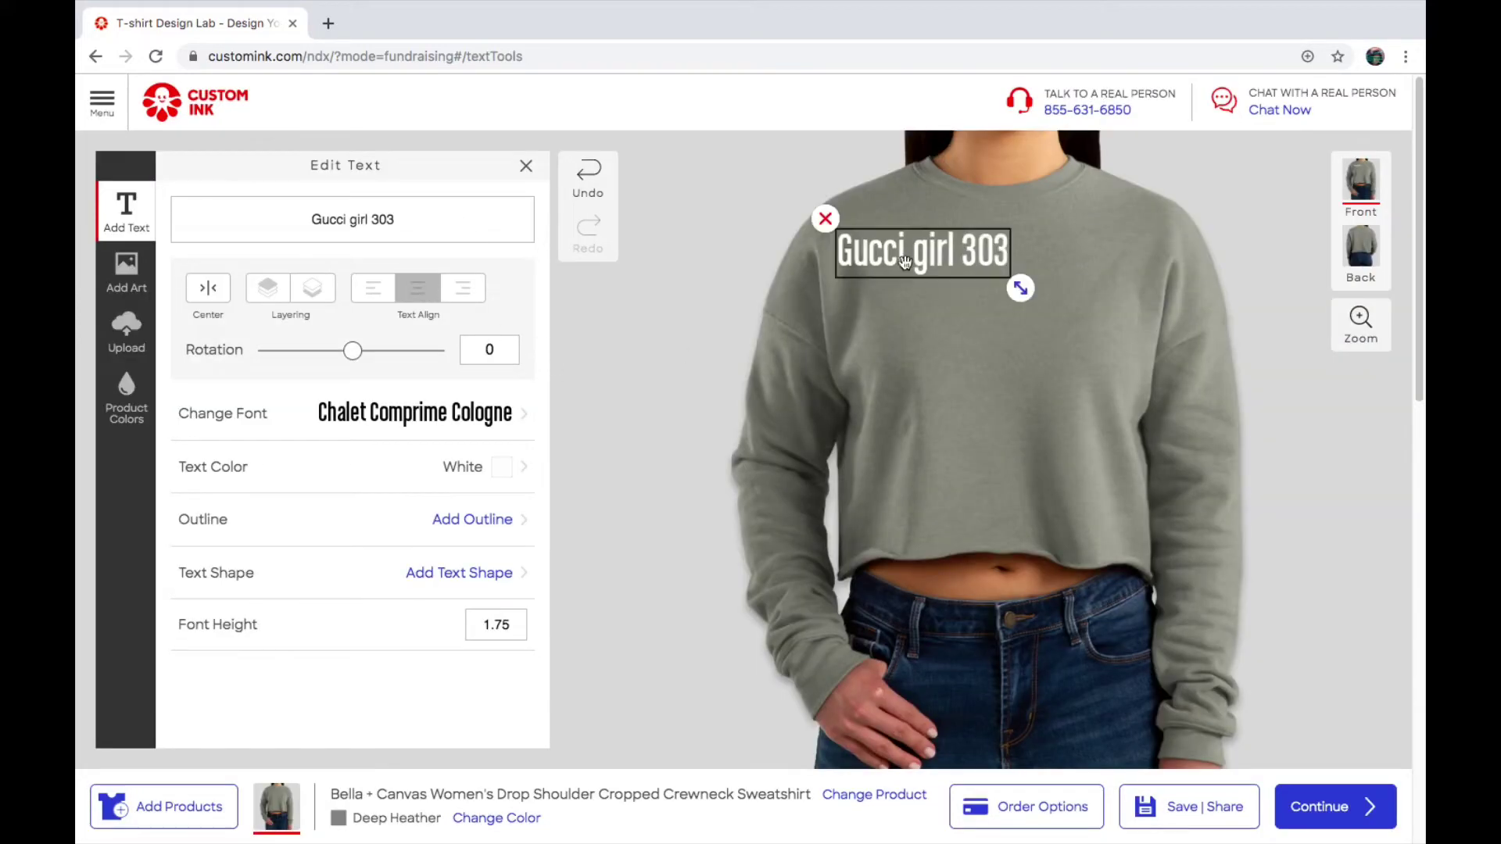
- Move the Gucci girl 303 text onto the chest and resize it to font height 1.48
{"action": "left_click_drag", "start_coordinate": [905, 262], "coordinate": [968, 334]}
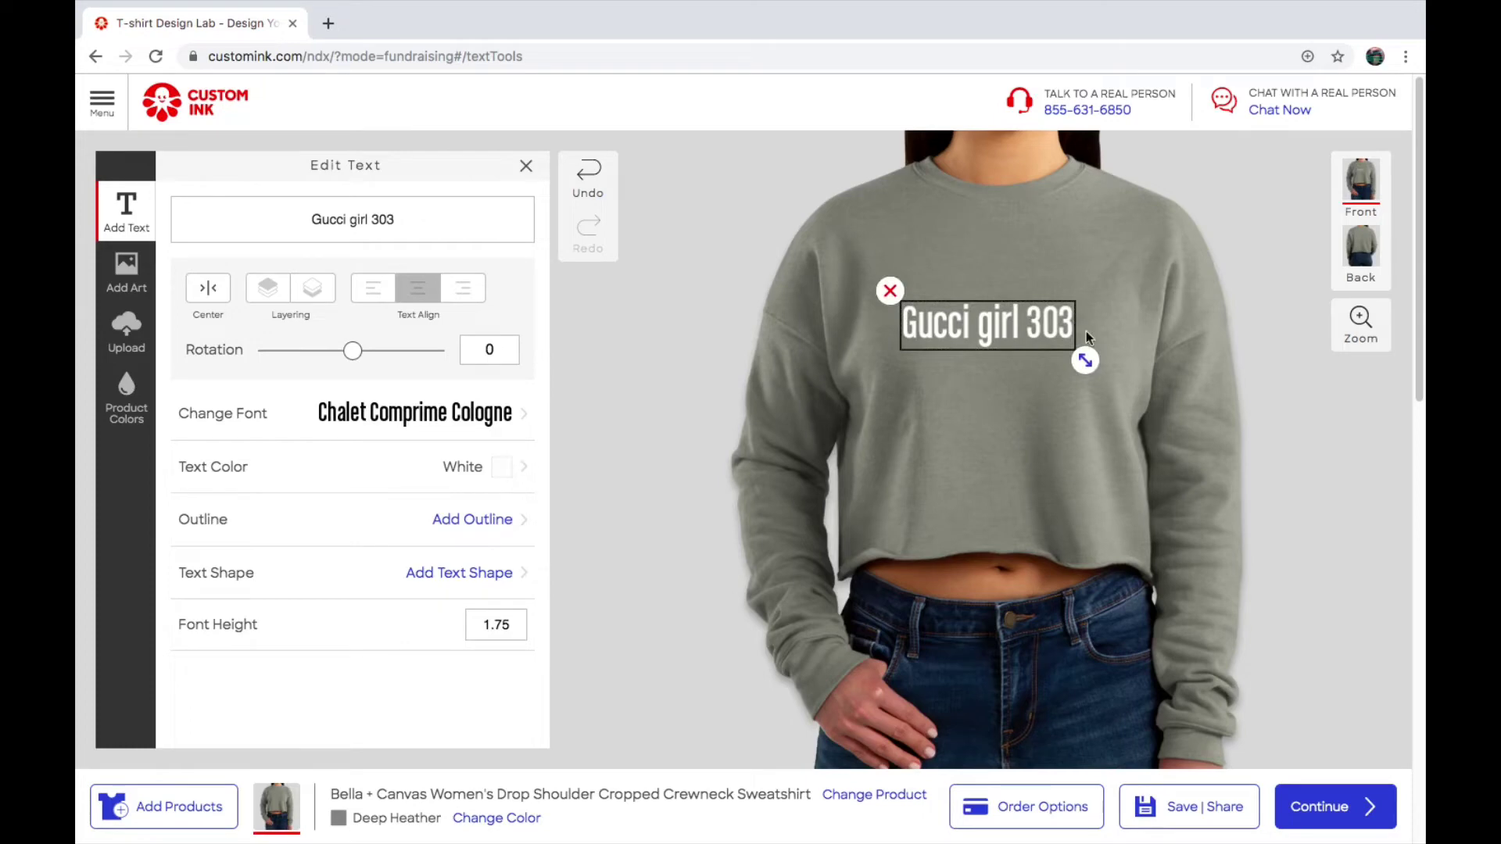
{"action": "left_click_drag", "start_coordinate": [1085, 361], "coordinate": [1182, 421]}
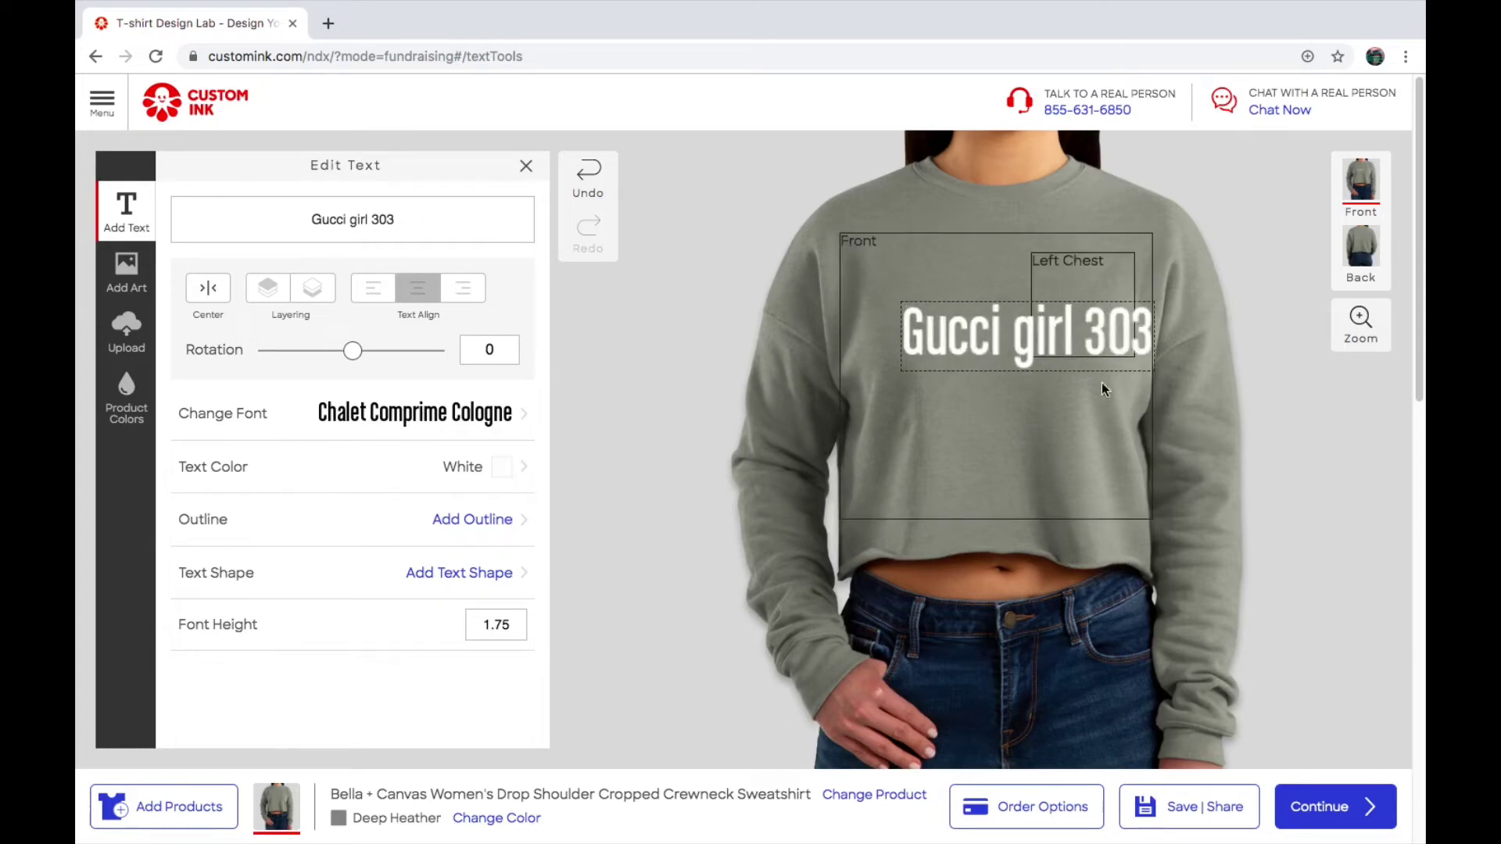
{"action": "left_click_drag", "start_coordinate": [1103, 389], "coordinate": [1079, 357]}
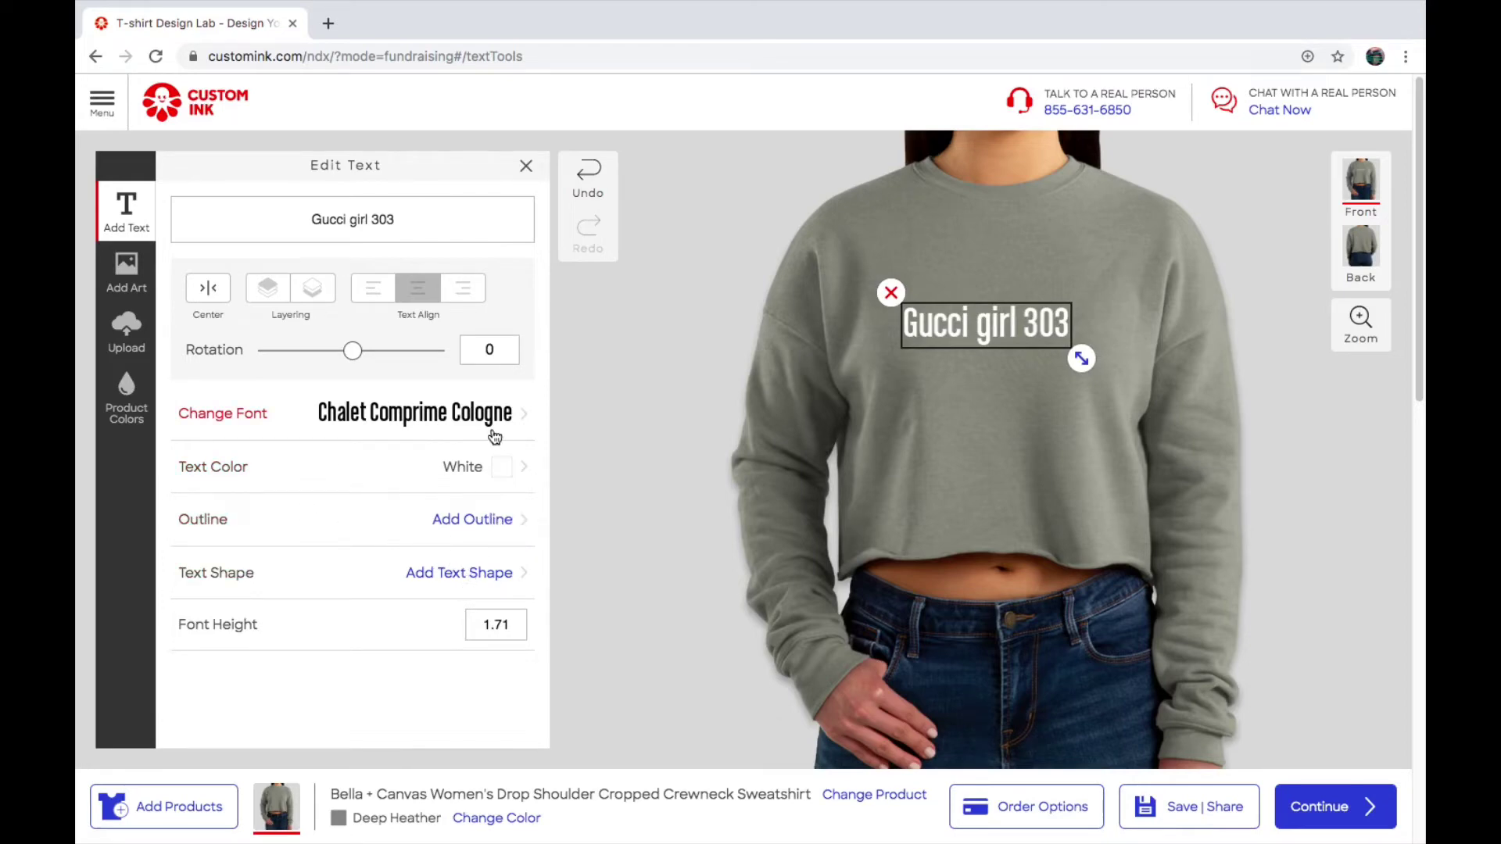
- Change the text colour from white to black
{"action": "left_click", "coordinate": [494, 483]}
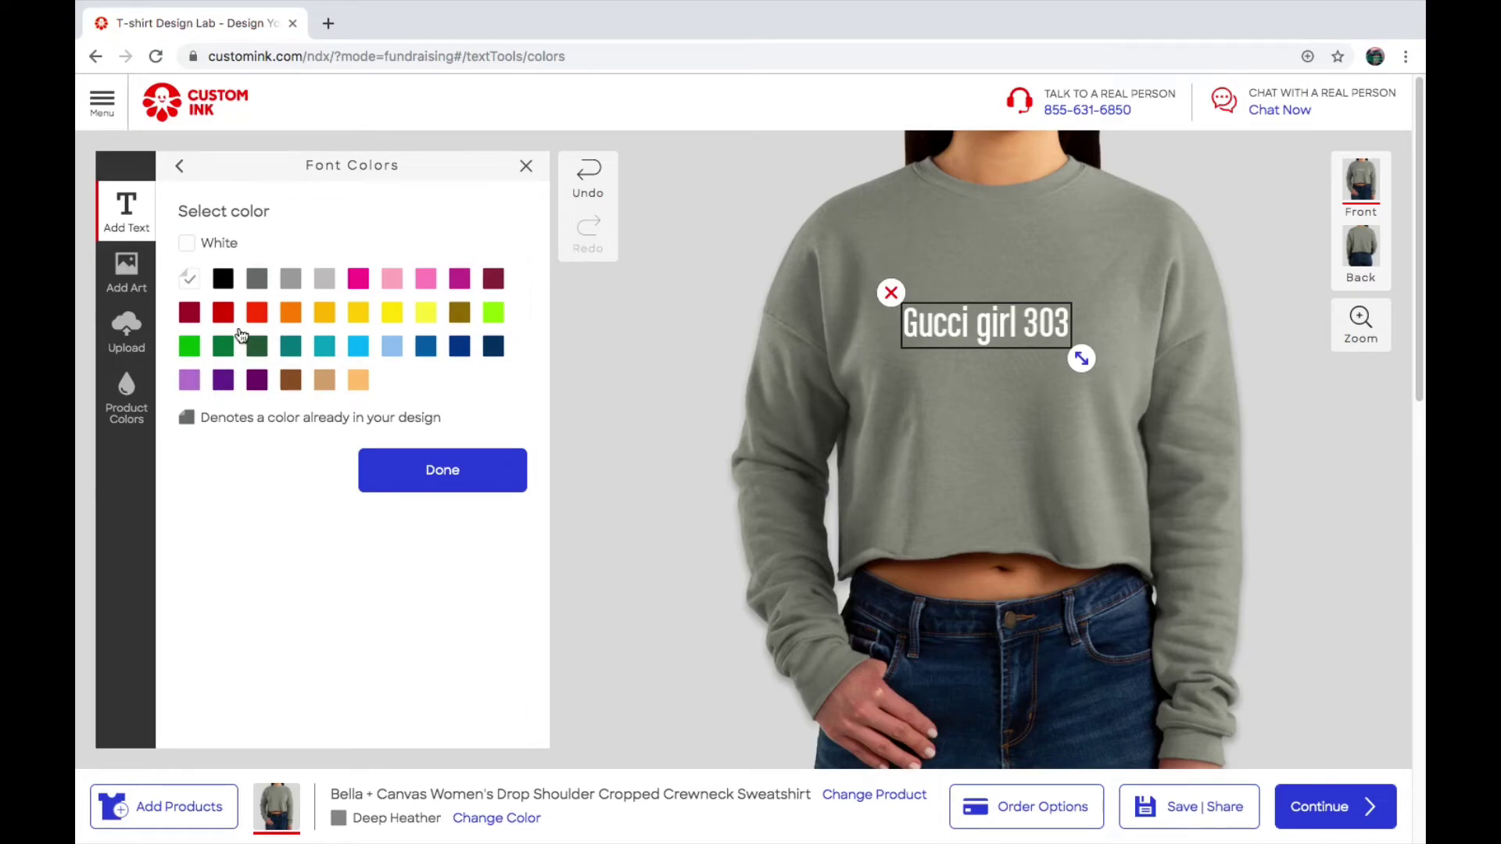
{"action": "left_click", "coordinate": [224, 282]}
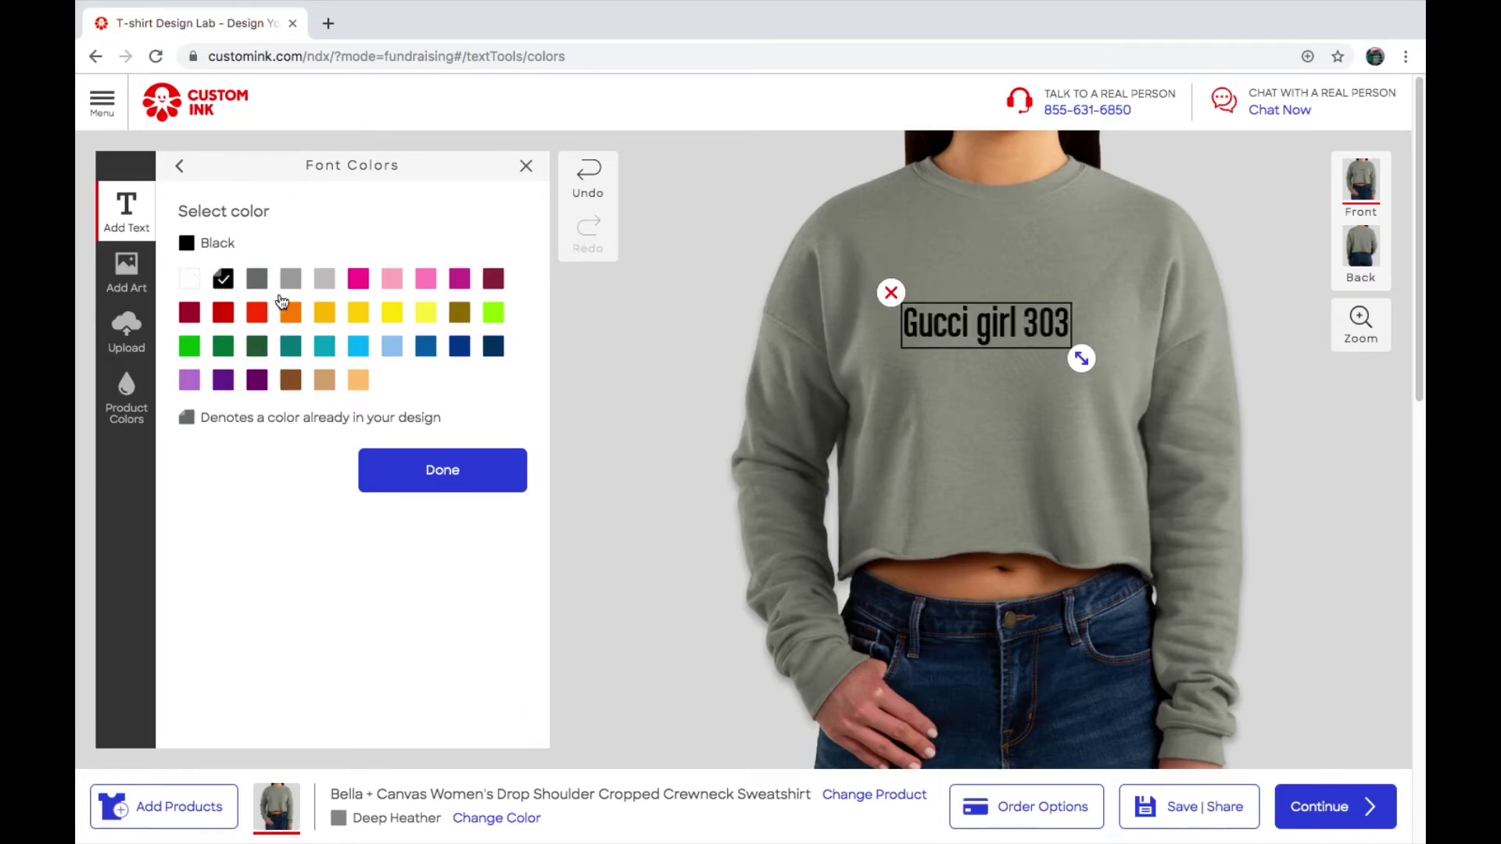
{"action": "left_click", "coordinate": [1001, 338]}
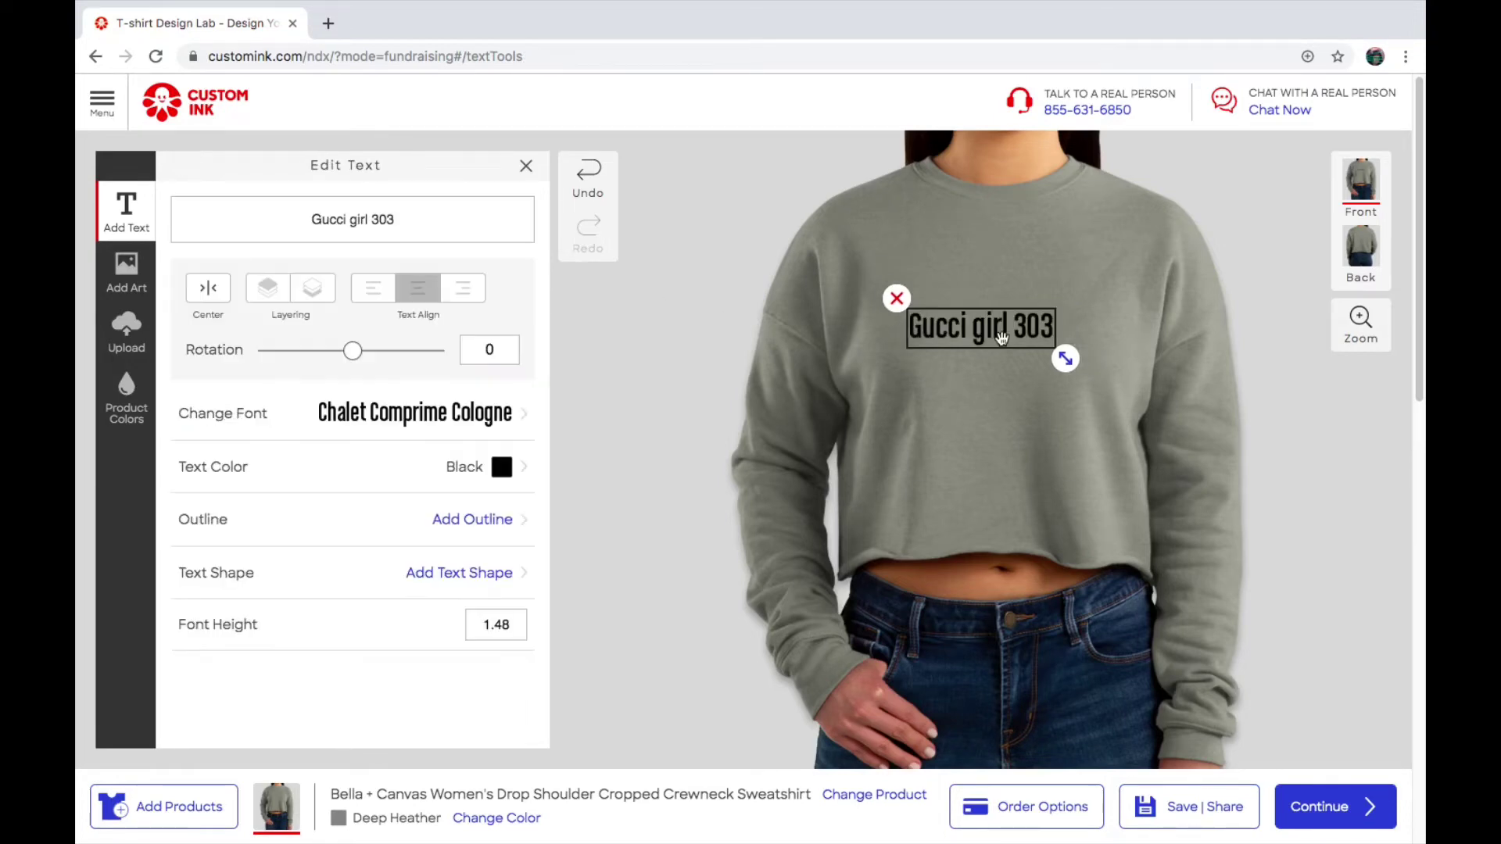
- Try Amatic Bold, All-American Bold, Aromatica Script and Bangers, then set the text to Berkshire Swash
{"action": "left_click", "coordinate": [498, 422]}
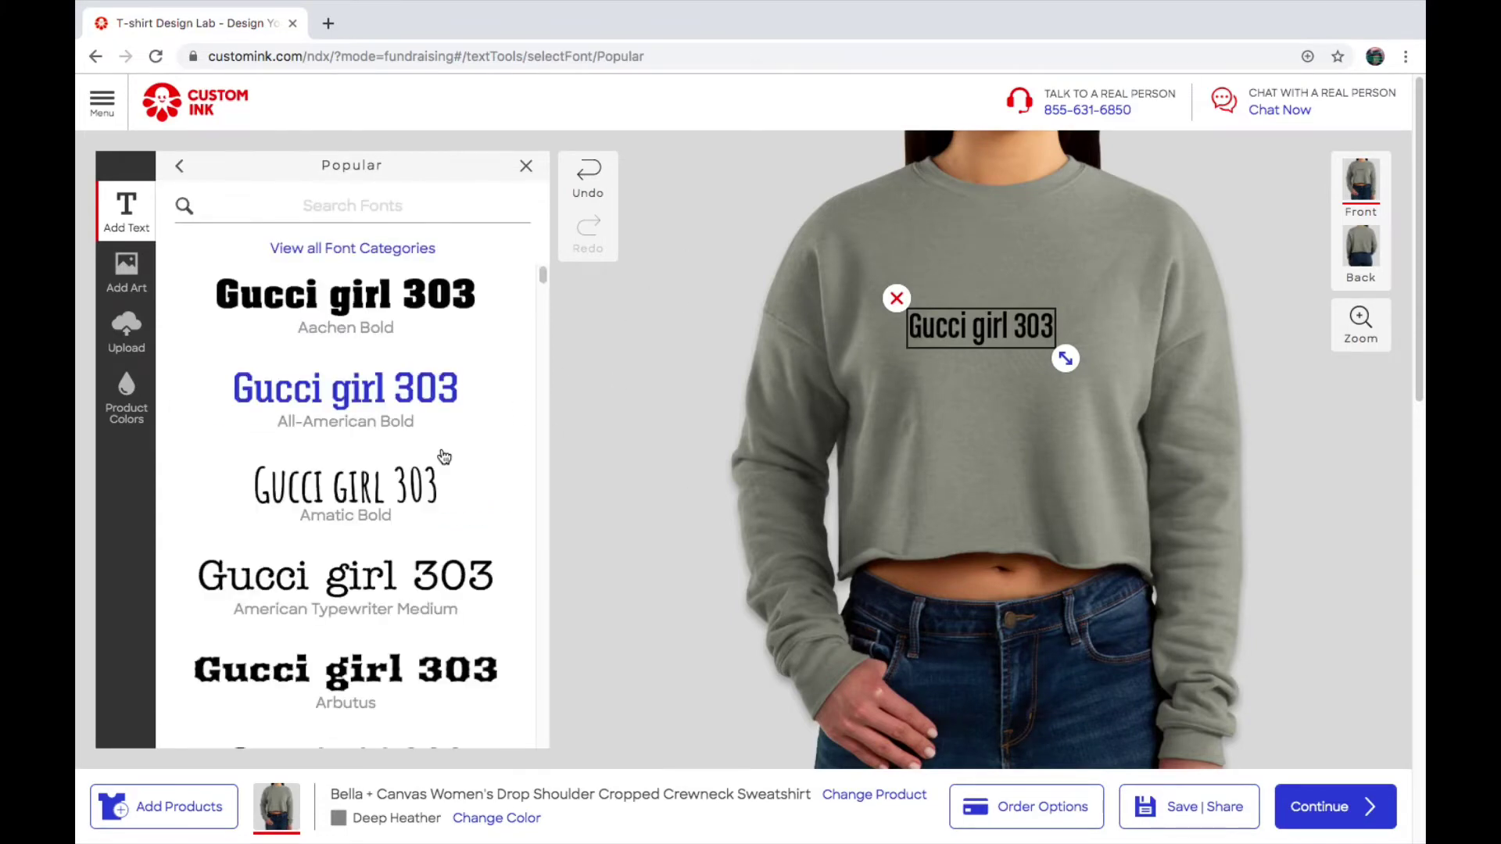
{"action": "left_click", "coordinate": [387, 499]}
{"action": "left_click", "coordinate": [396, 409]}
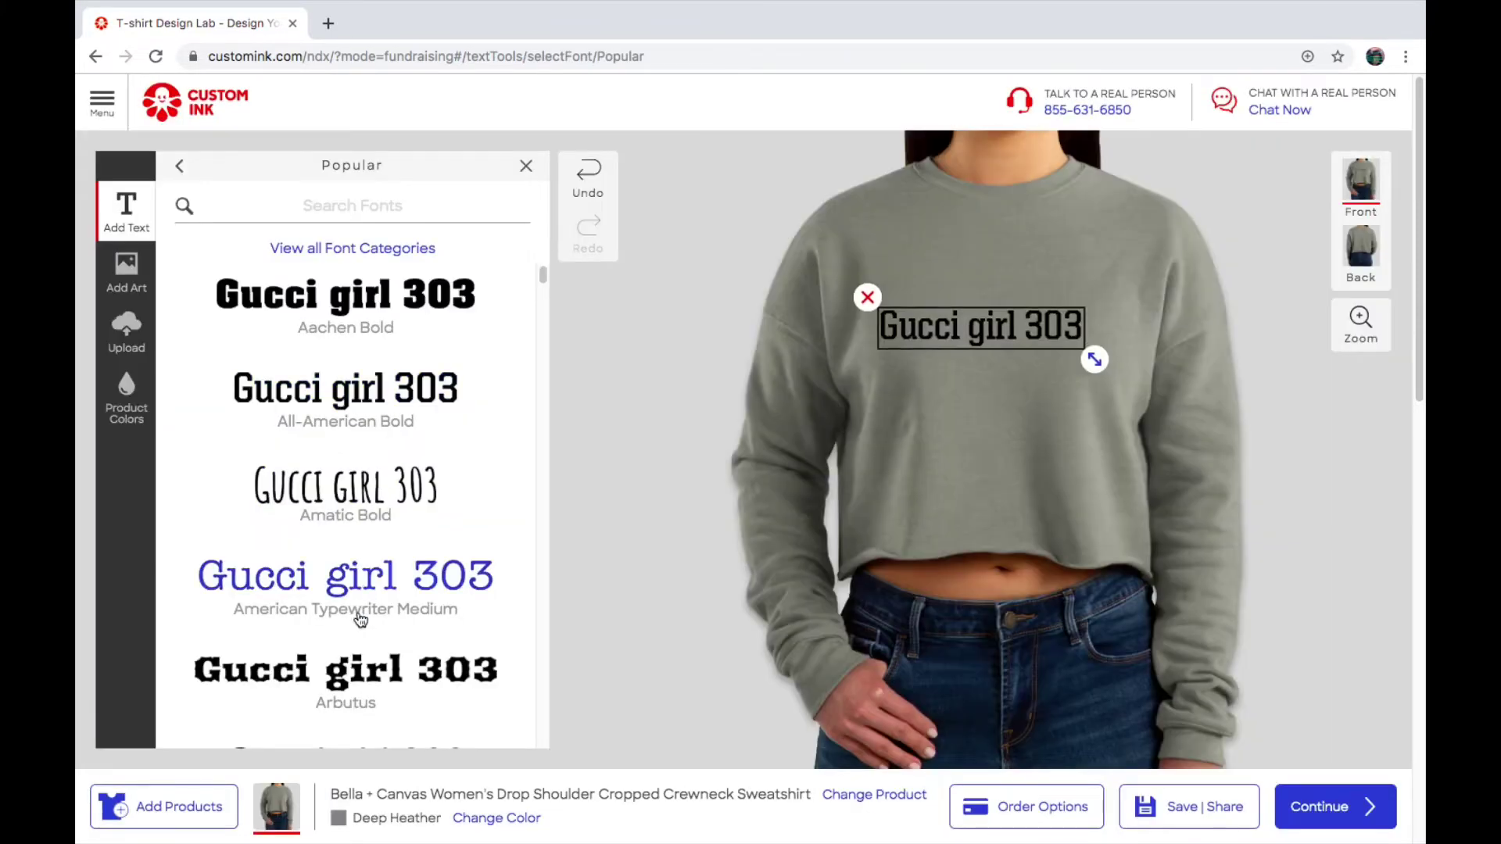
{"action": "scroll", "coordinate": [352, 707], "scroll_direction": "down", "scroll_amount": 6}
{"action": "left_click", "coordinate": [392, 494]}
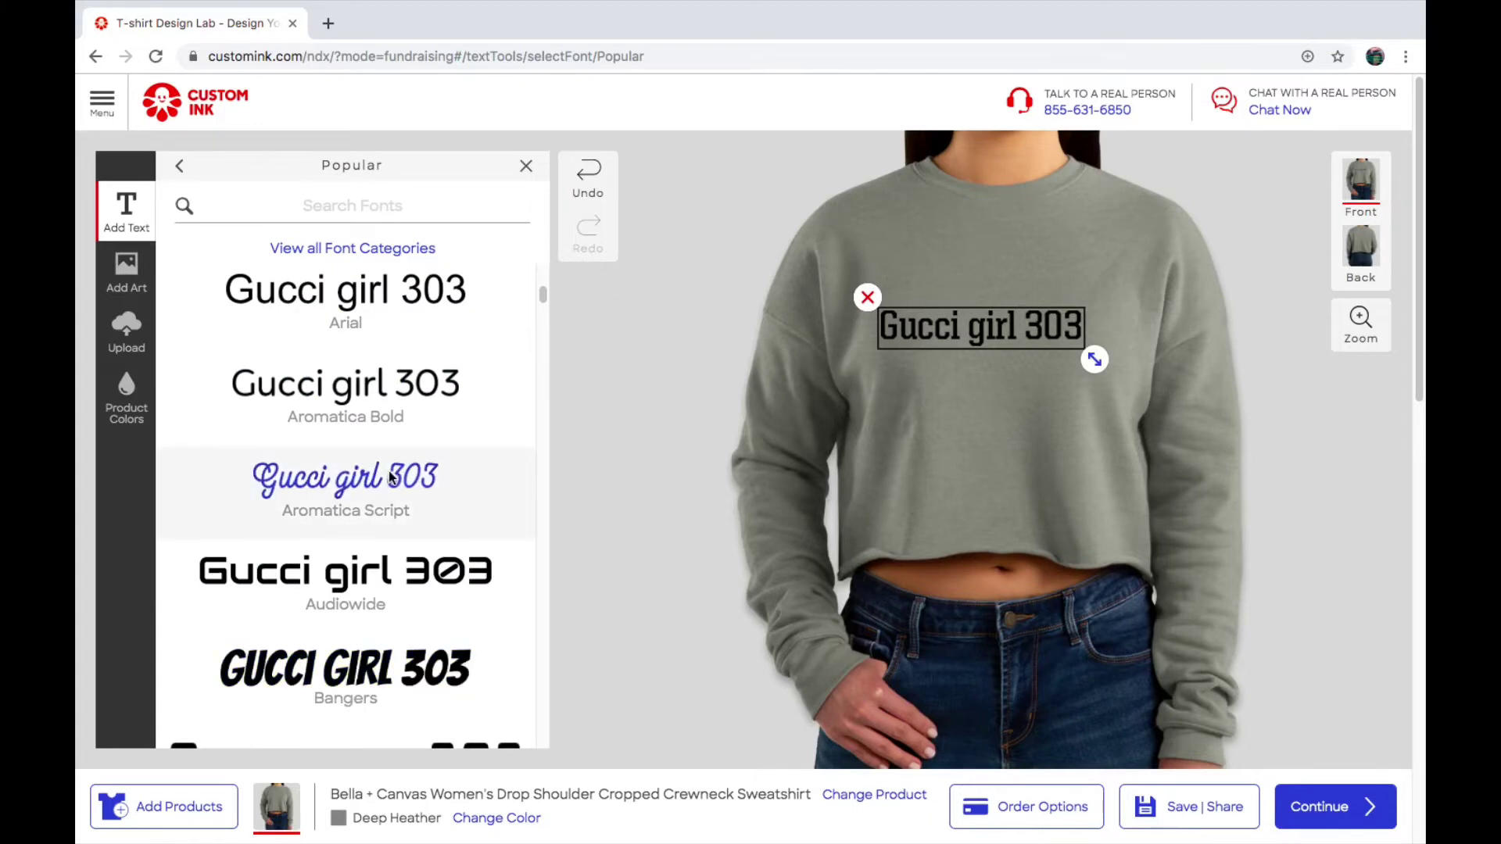
{"action": "left_click", "coordinate": [379, 666]}
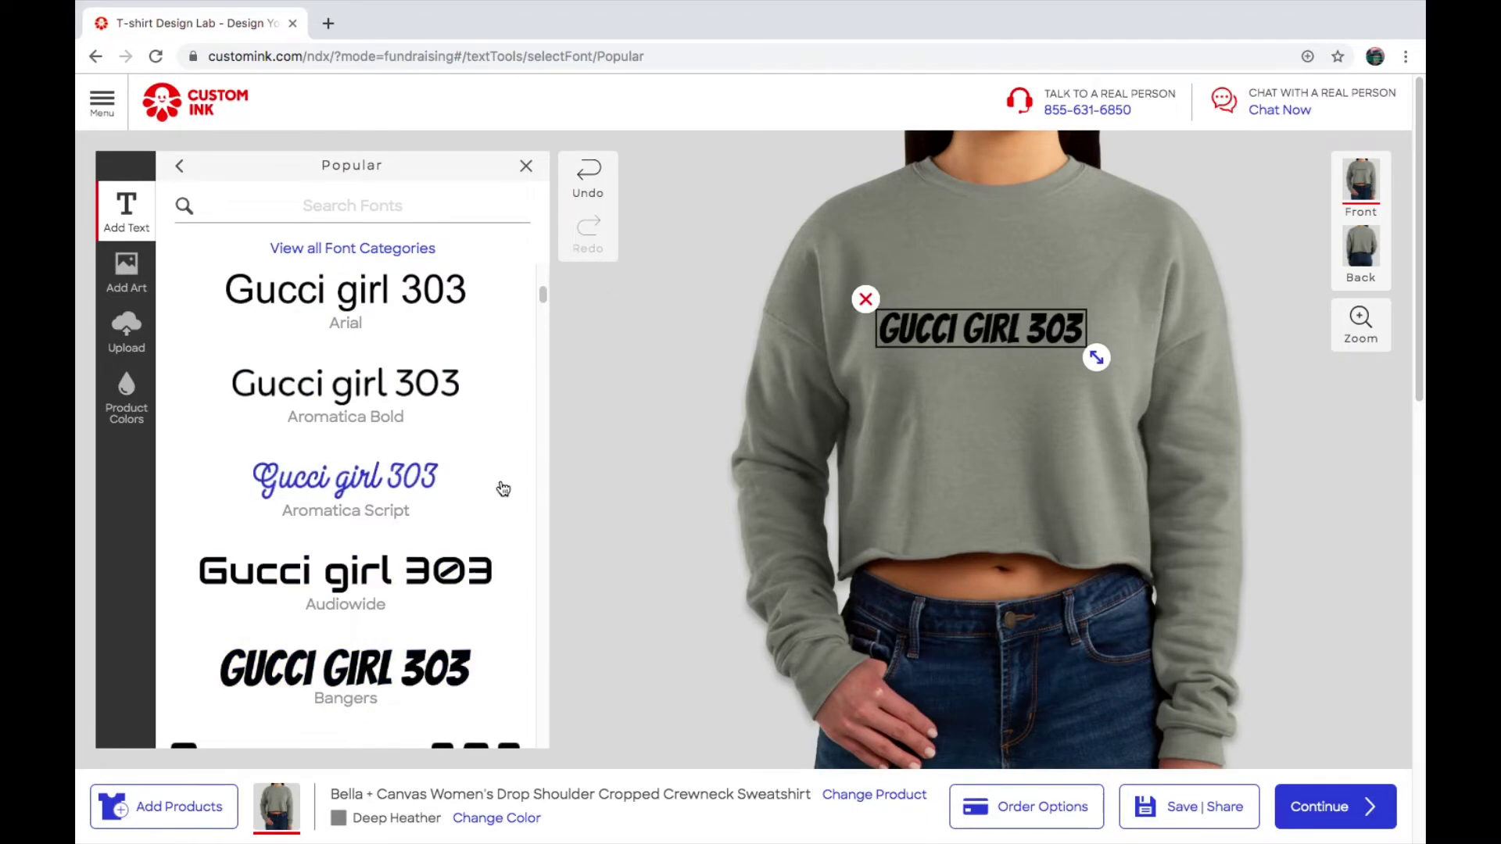
{"action": "scroll", "coordinate": [366, 532], "scroll_direction": "up", "scroll_amount": 2}
{"action": "scroll", "coordinate": [366, 533], "scroll_direction": "down", "scroll_amount": 5}
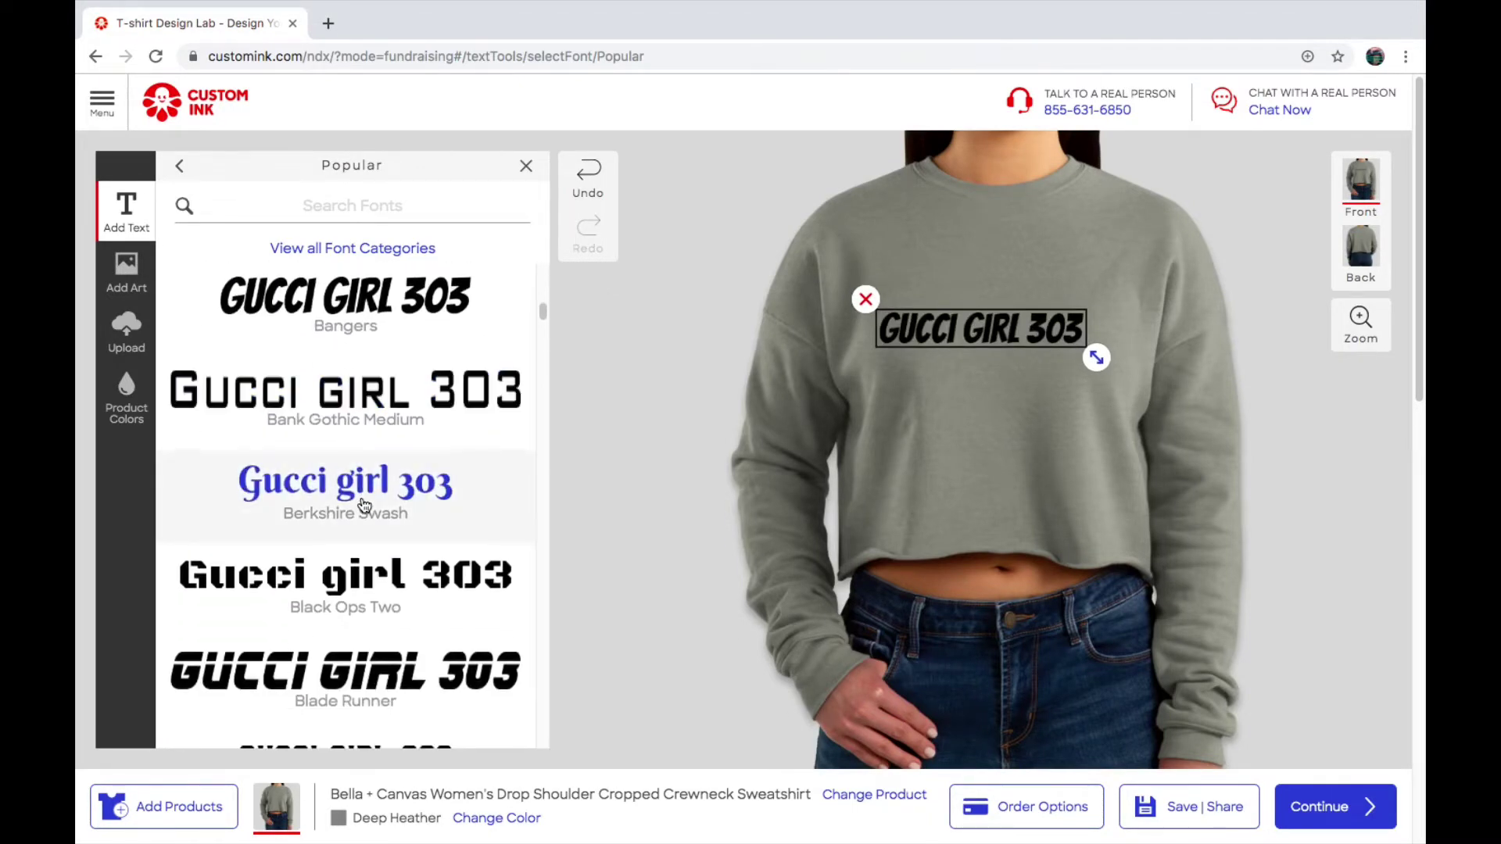
{"action": "left_click", "coordinate": [364, 503]}
- Shrink the text to font height 1.13 centred on the chest and finish editing it
{"action": "left_click", "coordinate": [701, 352]}
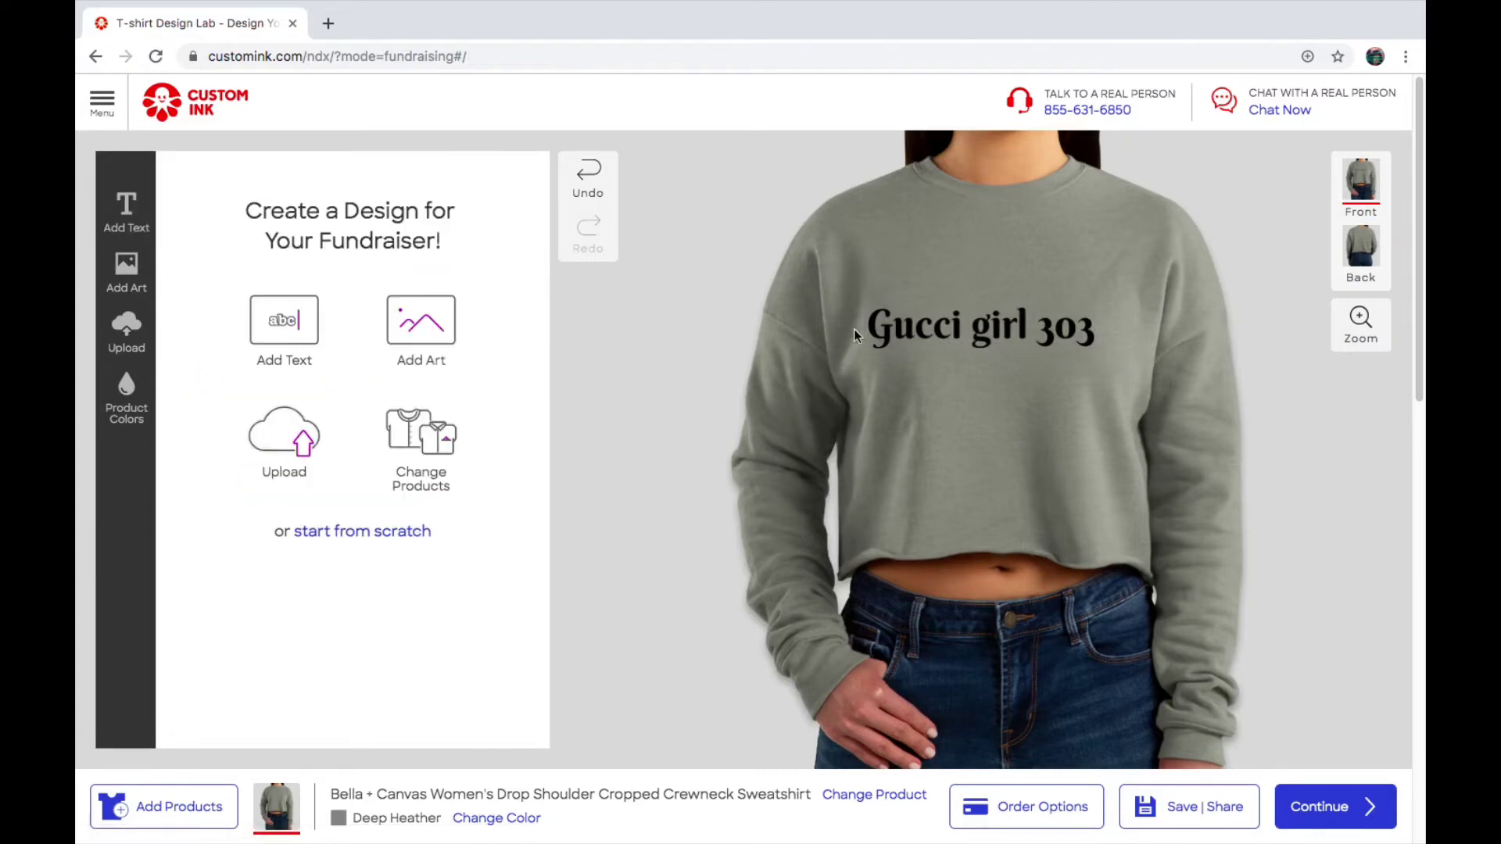
{"action": "left_click", "coordinate": [942, 342]}
{"action": "left_click_drag", "start_coordinate": [1108, 362], "coordinate": [1006, 360]}
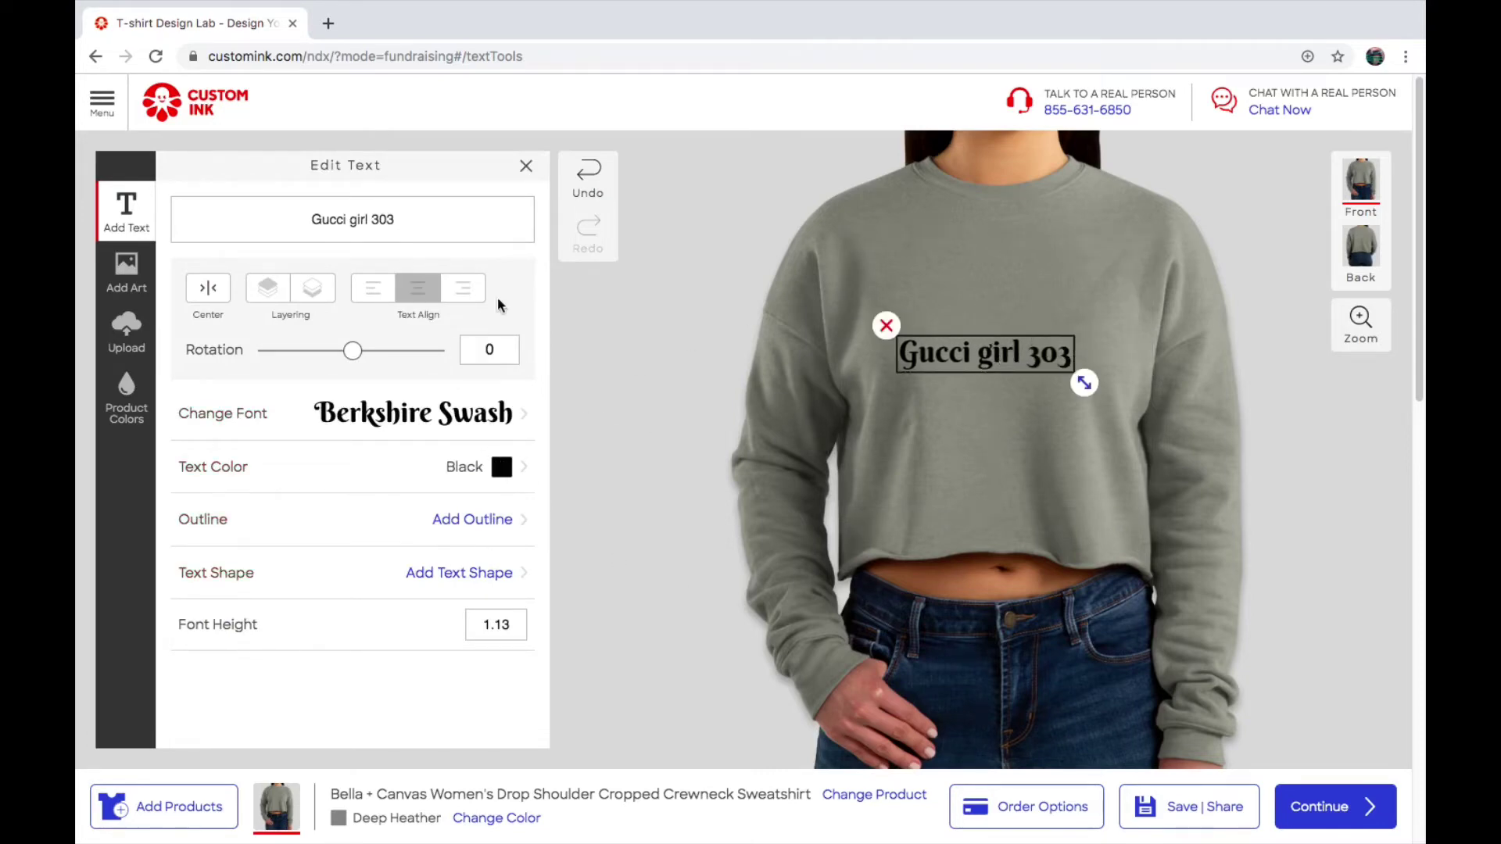
{"action": "left_click", "coordinate": [526, 167]}
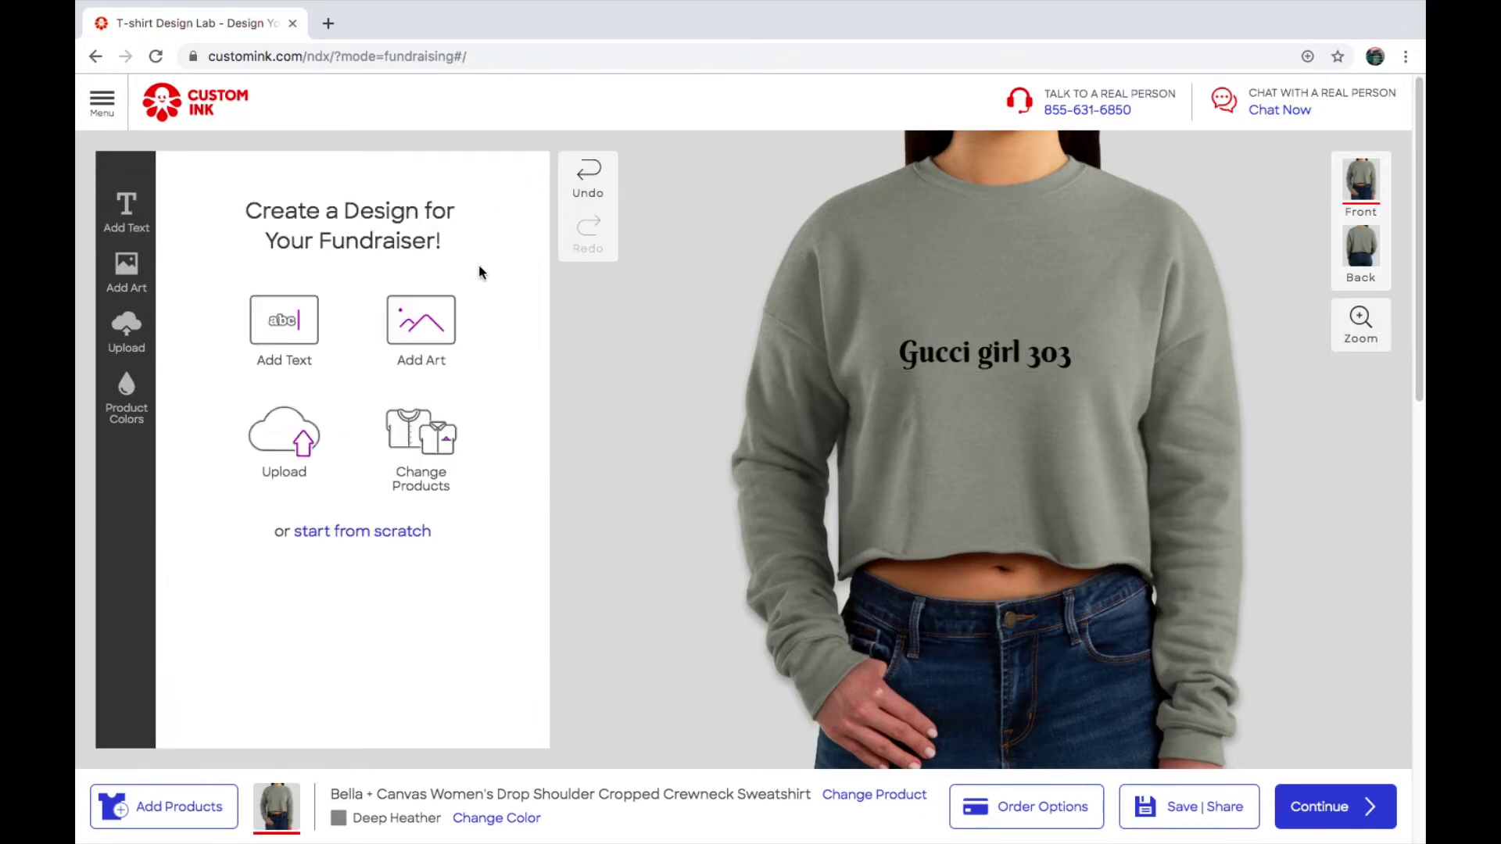
{"action": "left_click", "coordinate": [436, 338]}
- Add a tiger emoji from Emojis > Animals to the sweatshirt, then delete it
{"action": "left_click", "coordinate": [270, 306]}
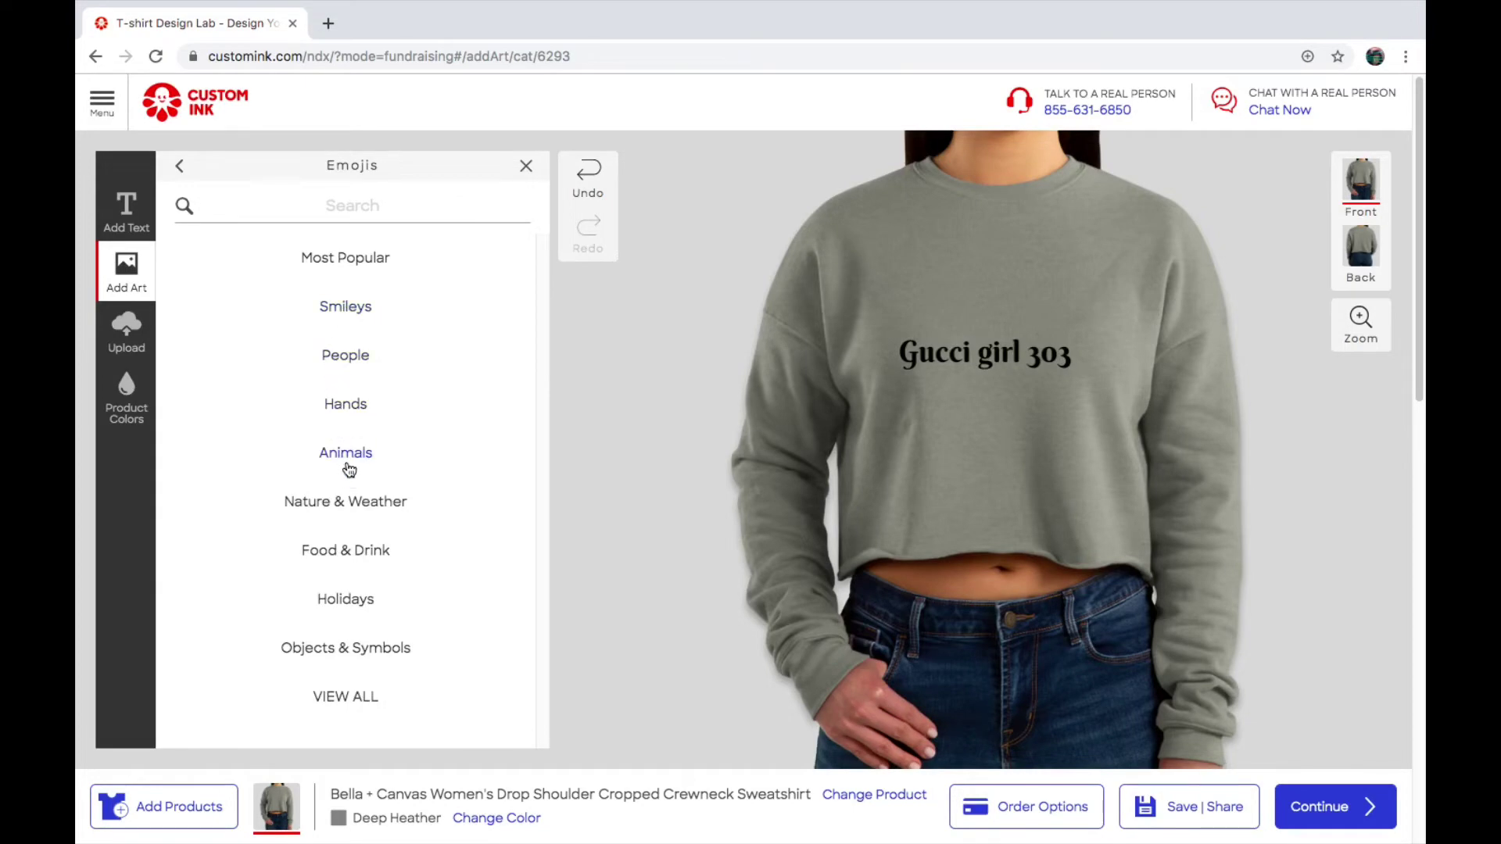
{"action": "left_click", "coordinate": [347, 463]}
{"action": "left_click", "coordinate": [468, 301]}
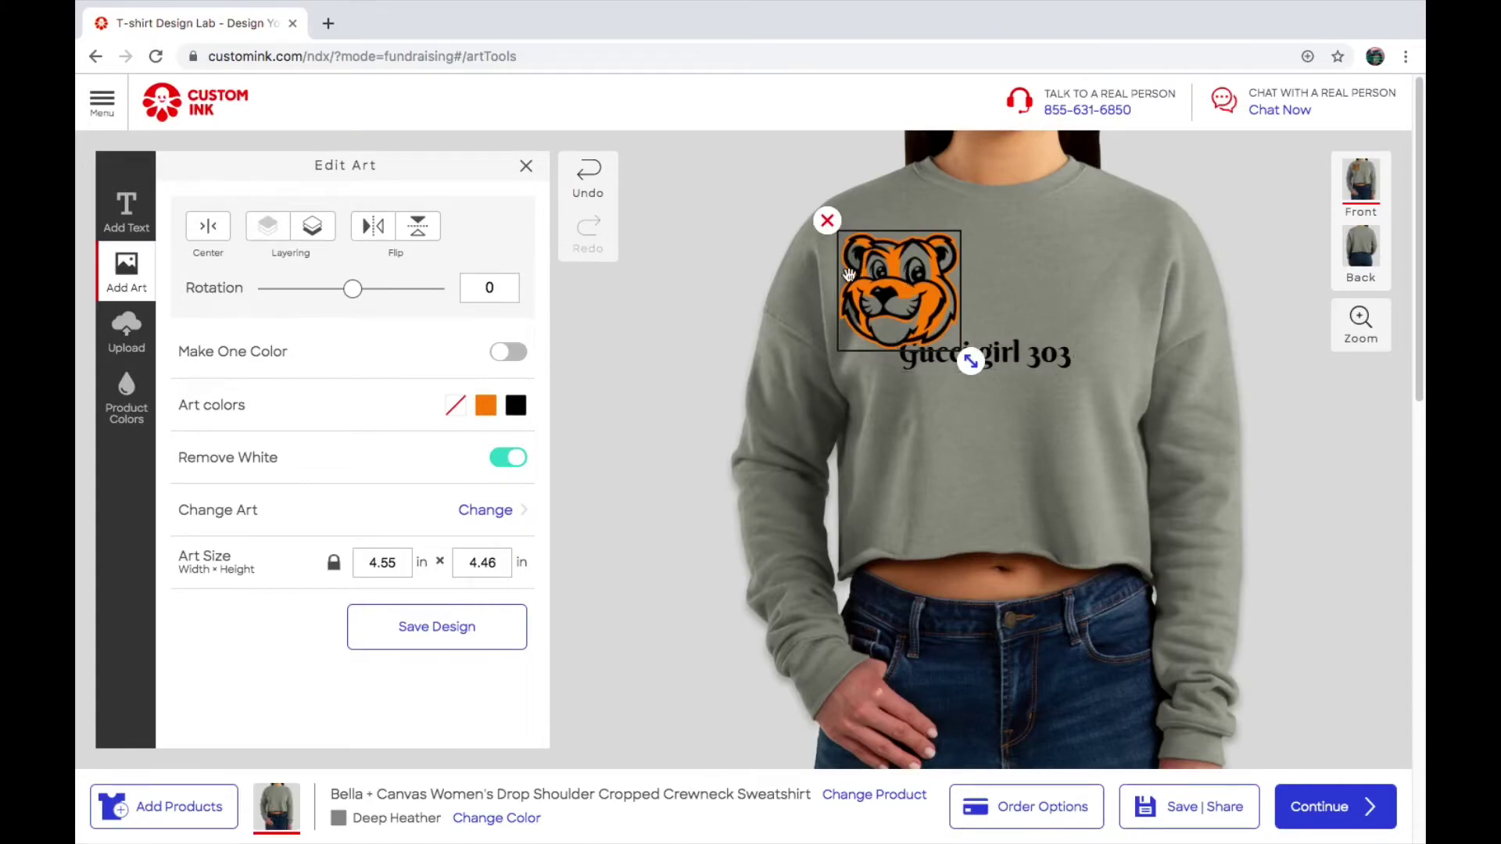
{"action": "left_click", "coordinate": [827, 222]}
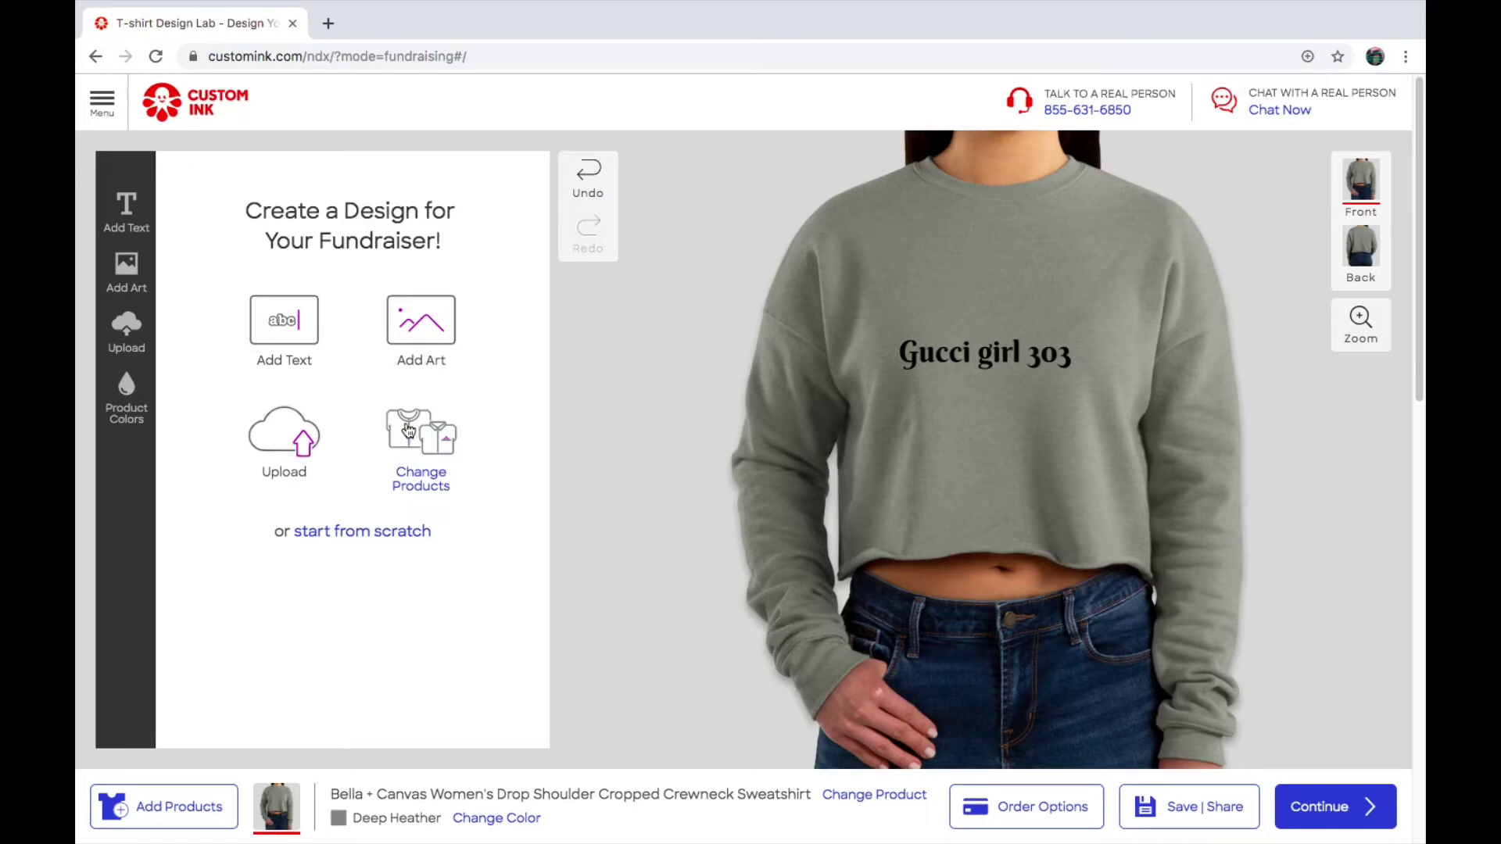
- Add the Most Popular heart graphic, shrink and move it right of the text, then delete it
{"action": "left_click", "coordinate": [413, 326]}
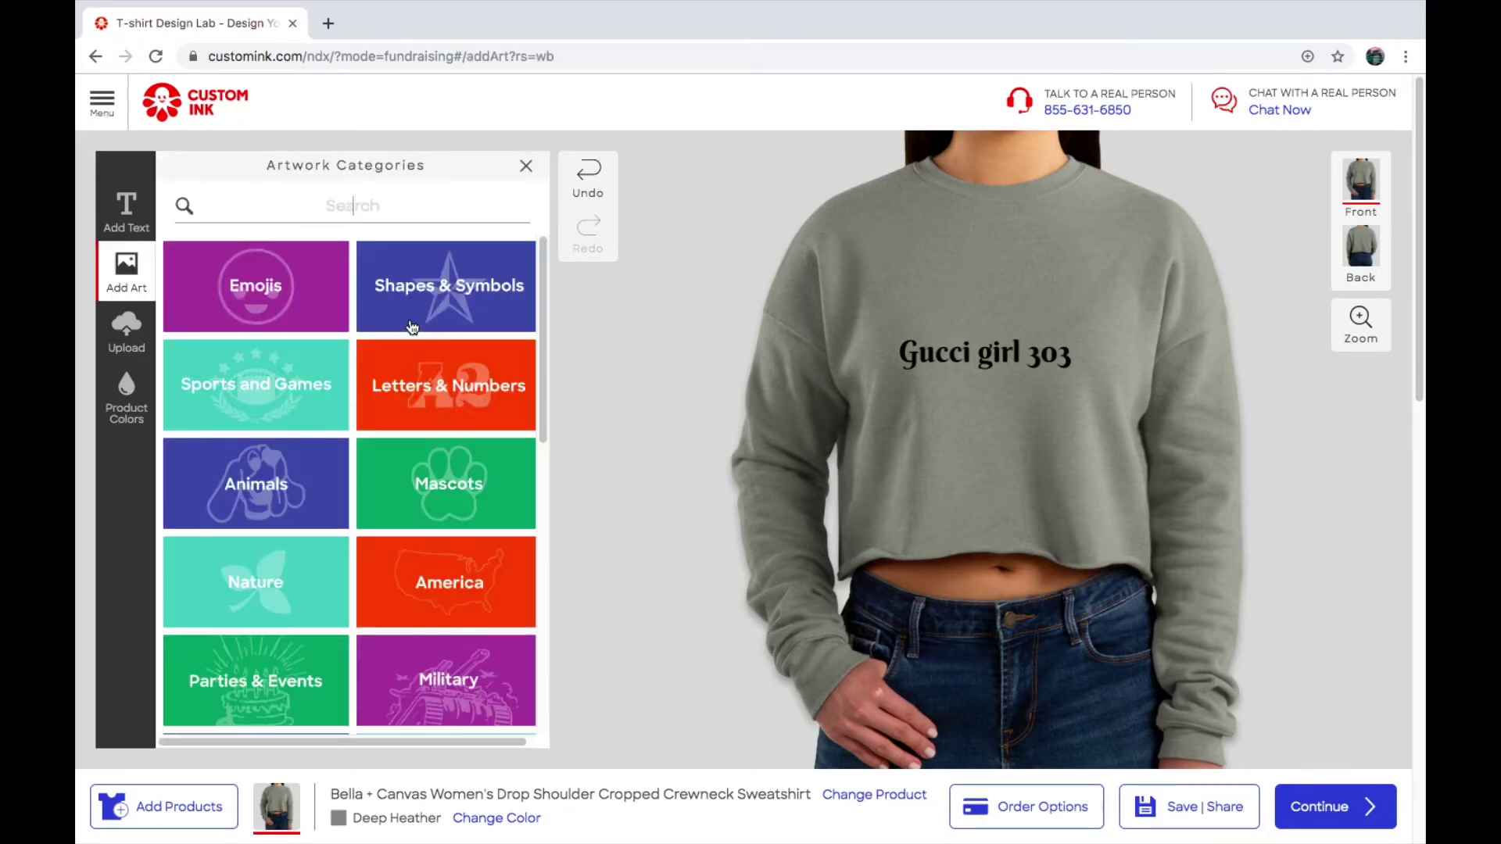
{"action": "scroll", "coordinate": [451, 527], "scroll_direction": "down", "scroll_amount": 1}
{"action": "scroll", "coordinate": [451, 526], "scroll_direction": "down", "scroll_amount": 6}
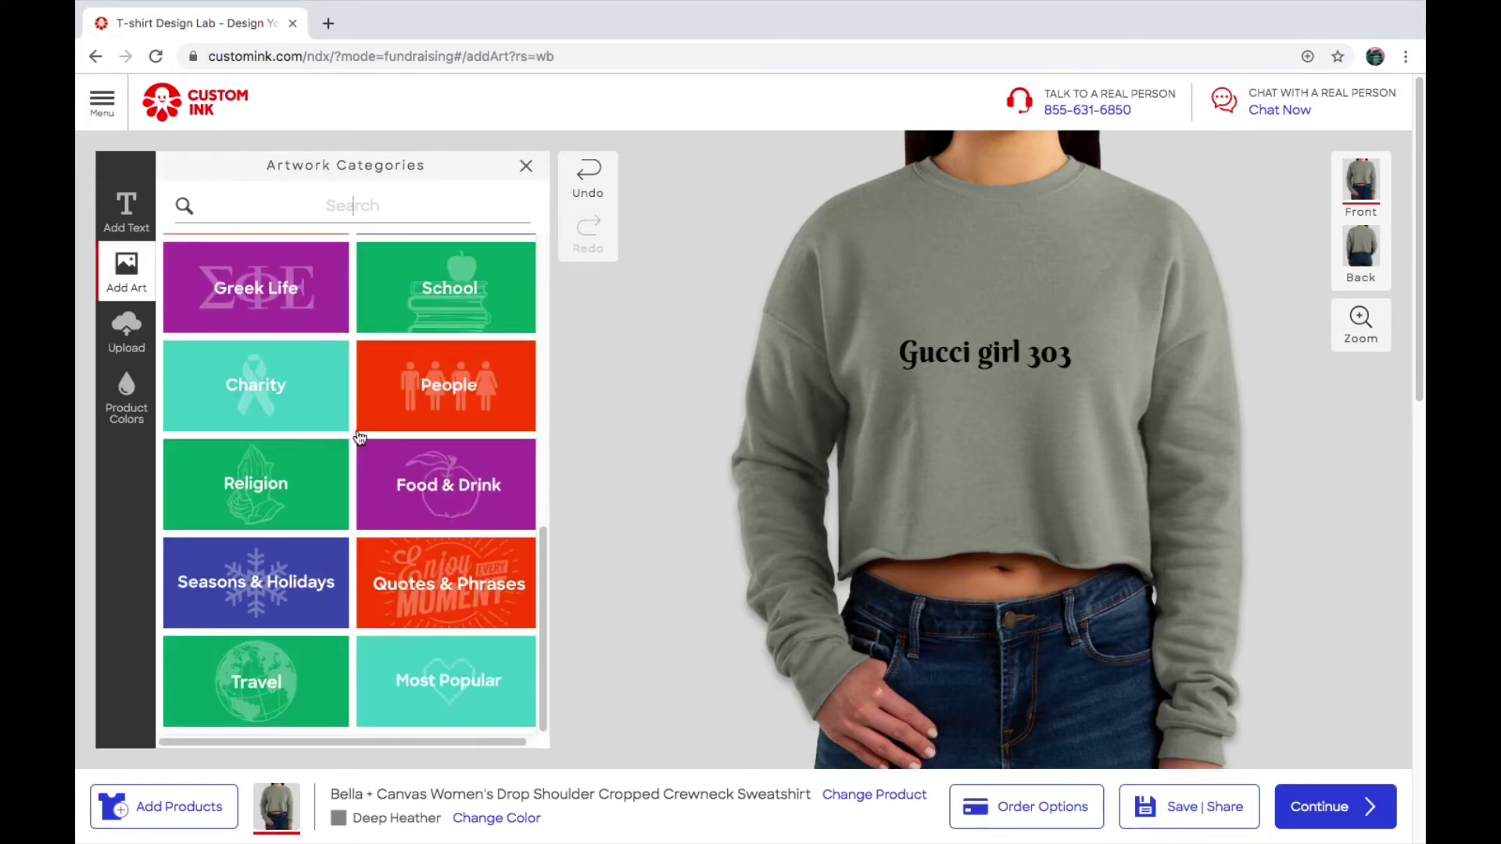
{"action": "scroll", "coordinate": [320, 818], "scroll_direction": "down", "scroll_amount": 9}
{"action": "scroll", "coordinate": [450, 491], "scroll_direction": "up", "scroll_amount": 3}
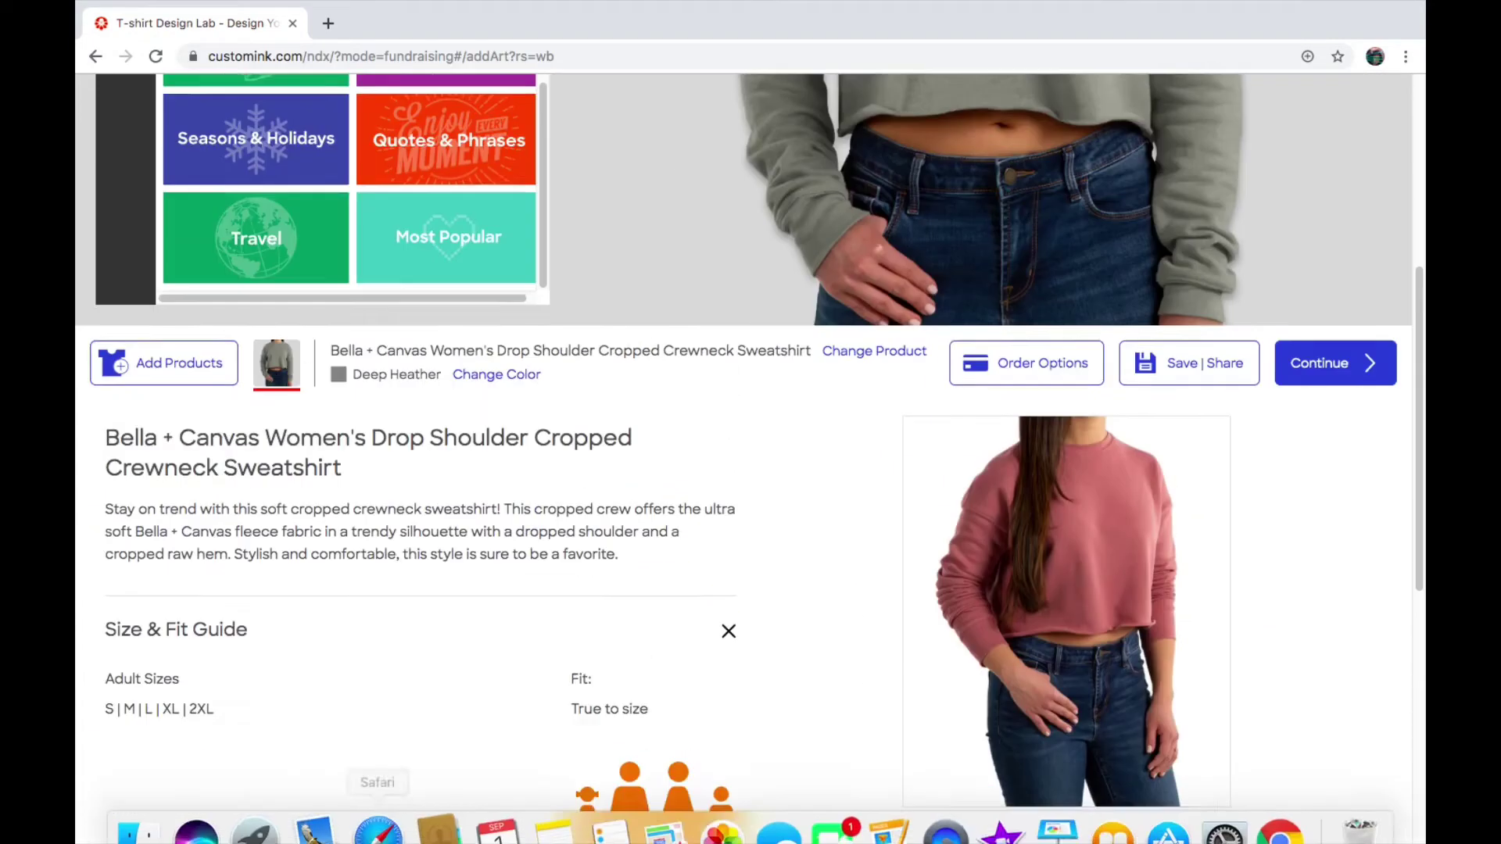
{"action": "left_click", "coordinate": [448, 312]}
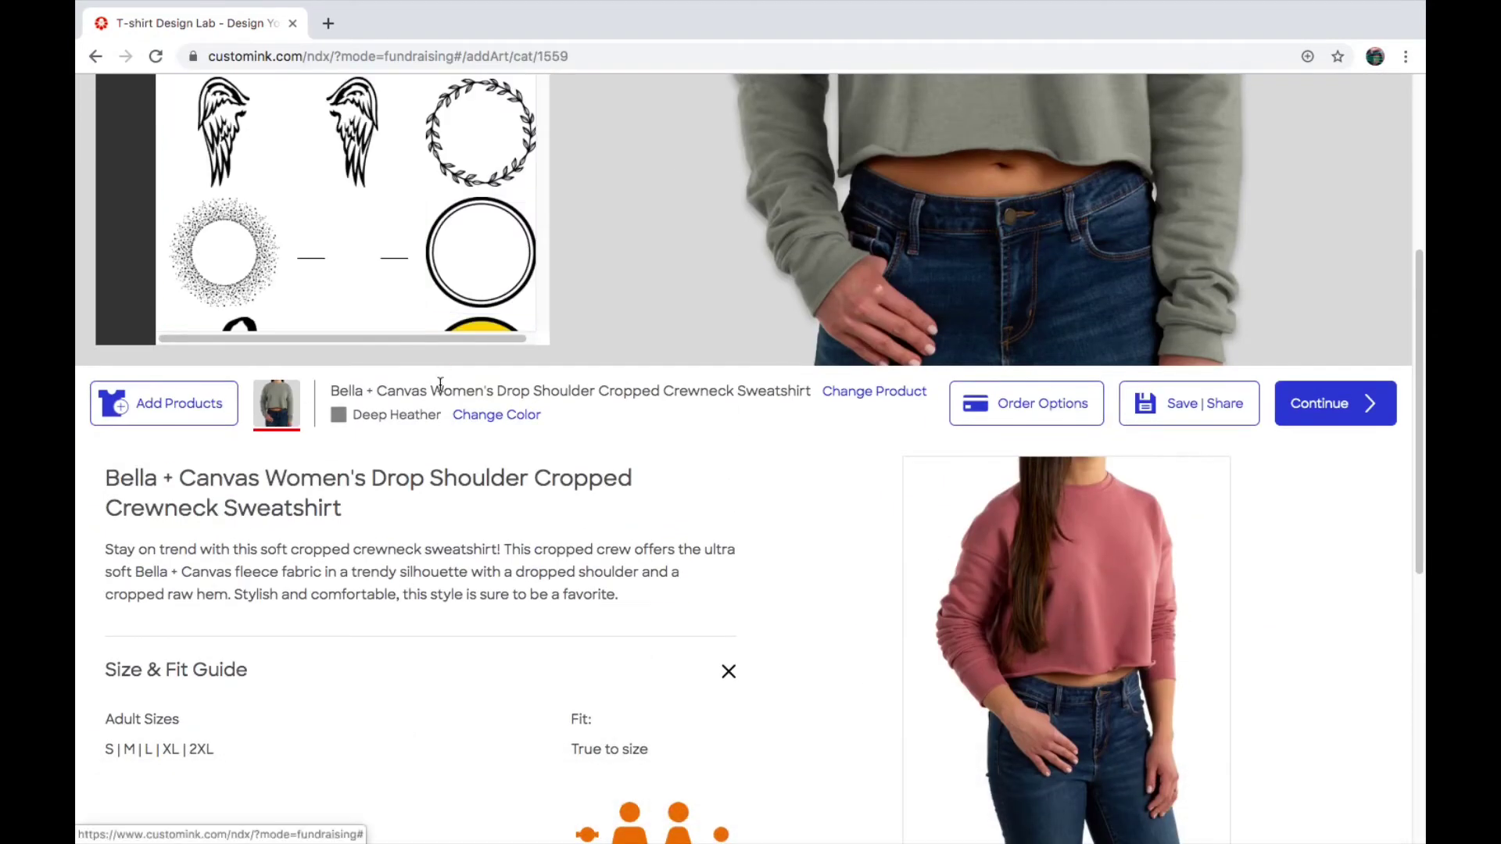
{"action": "scroll", "coordinate": [383, 293], "scroll_direction": "up", "scroll_amount": 5}
{"action": "scroll", "coordinate": [327, 410], "scroll_direction": "down", "scroll_amount": 4}
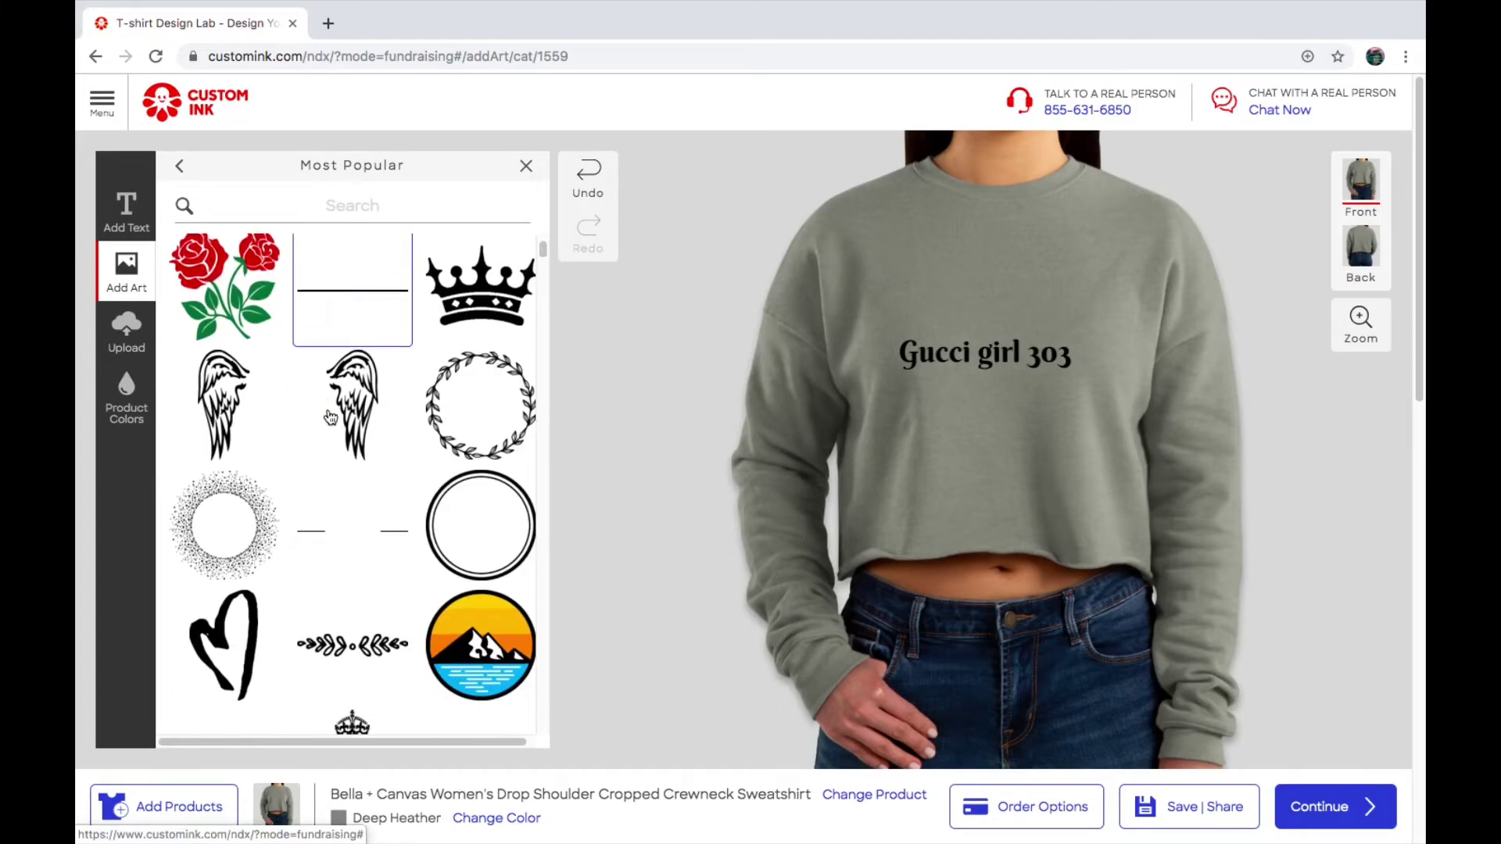
{"action": "left_click", "coordinate": [251, 503]}
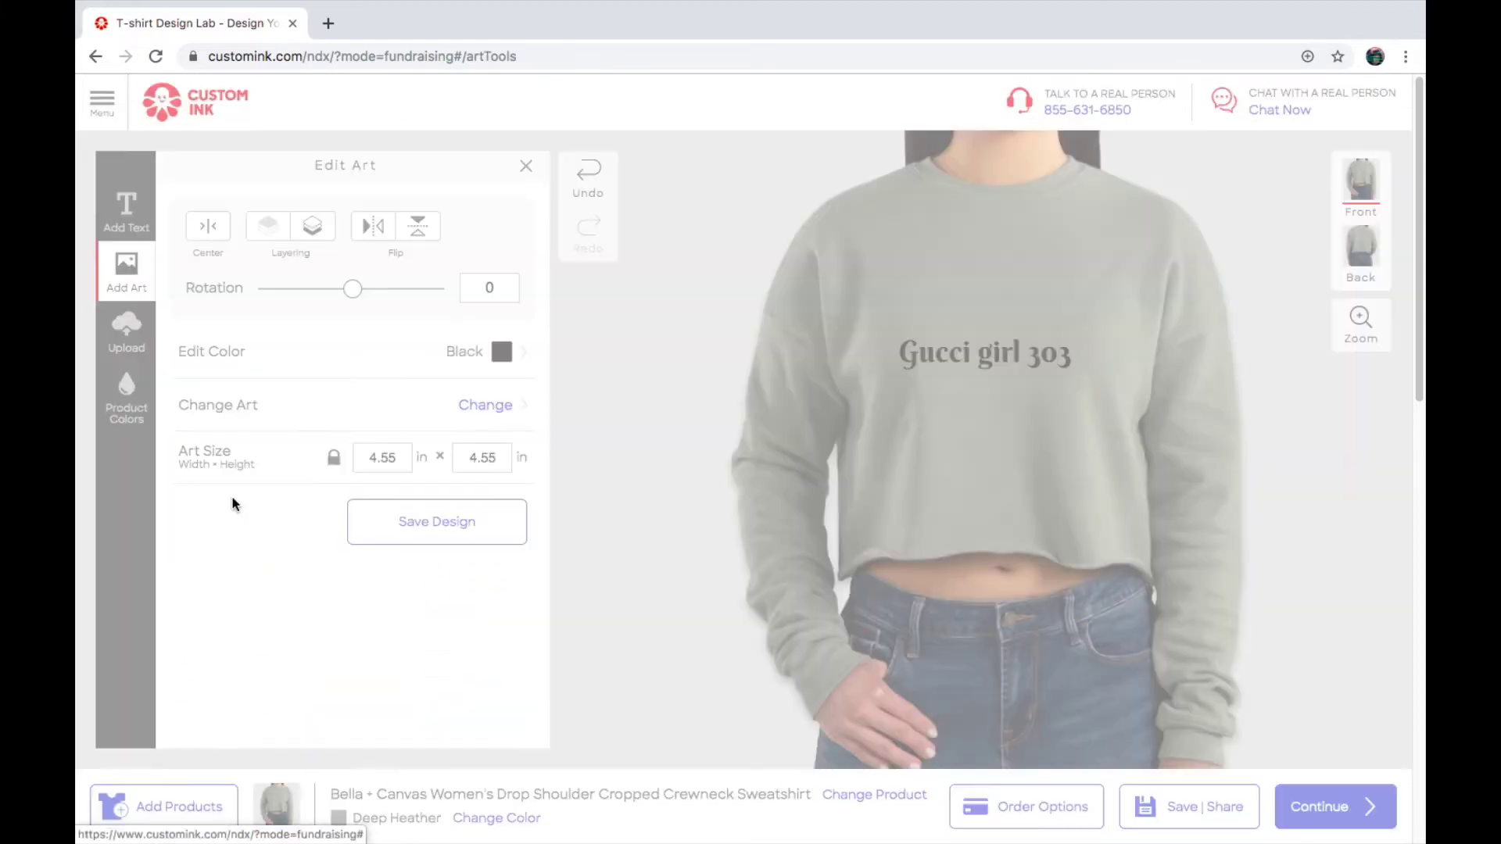
{"action": "left_click_drag", "start_coordinate": [921, 366], "coordinate": [913, 353]}
{"action": "left_click_drag", "start_coordinate": [881, 293], "coordinate": [1100, 480]}
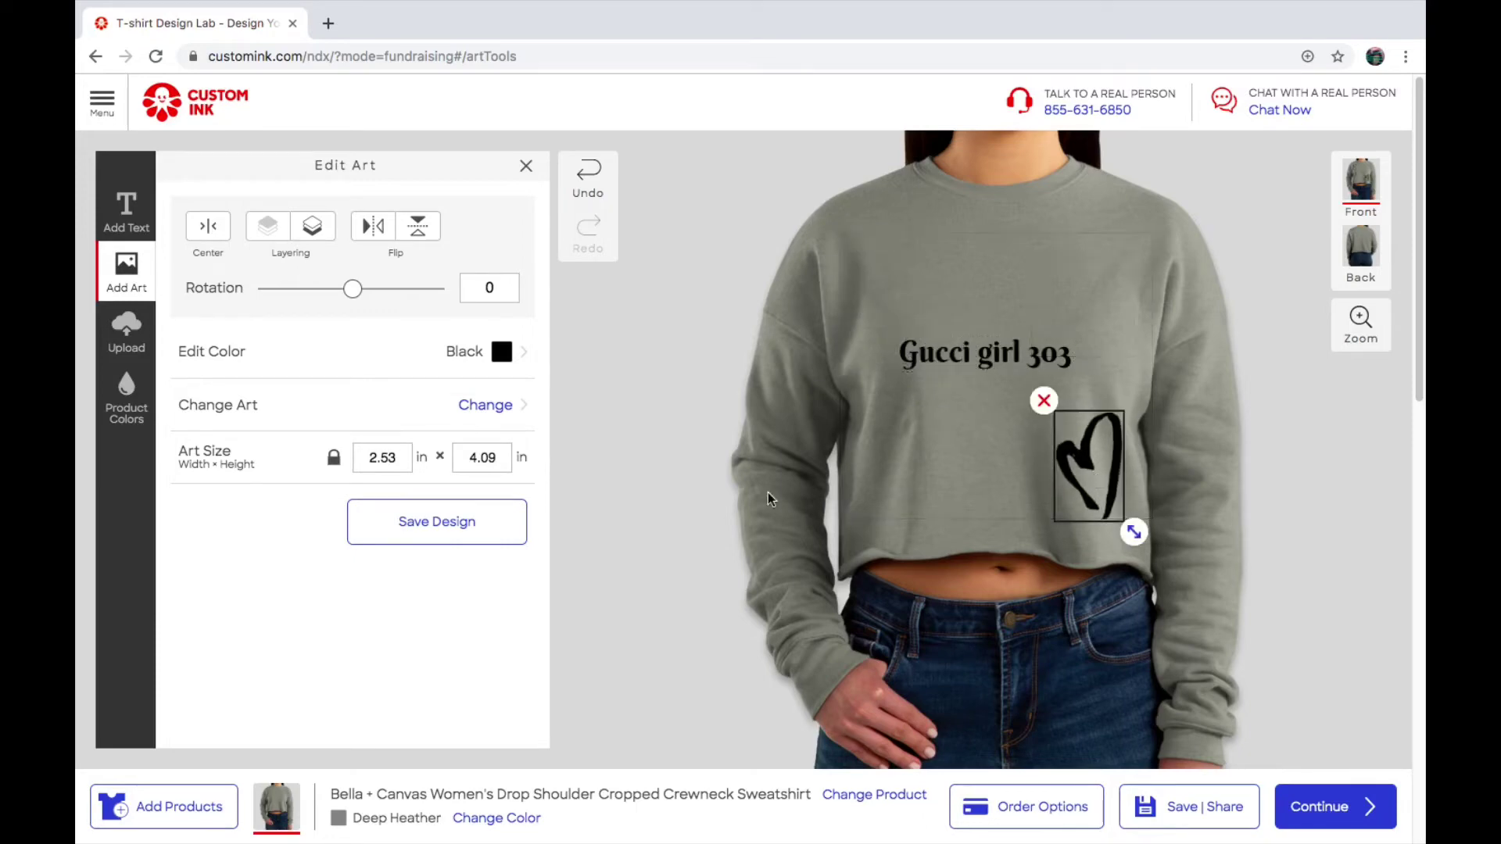
{"action": "left_click", "coordinate": [1040, 405]}
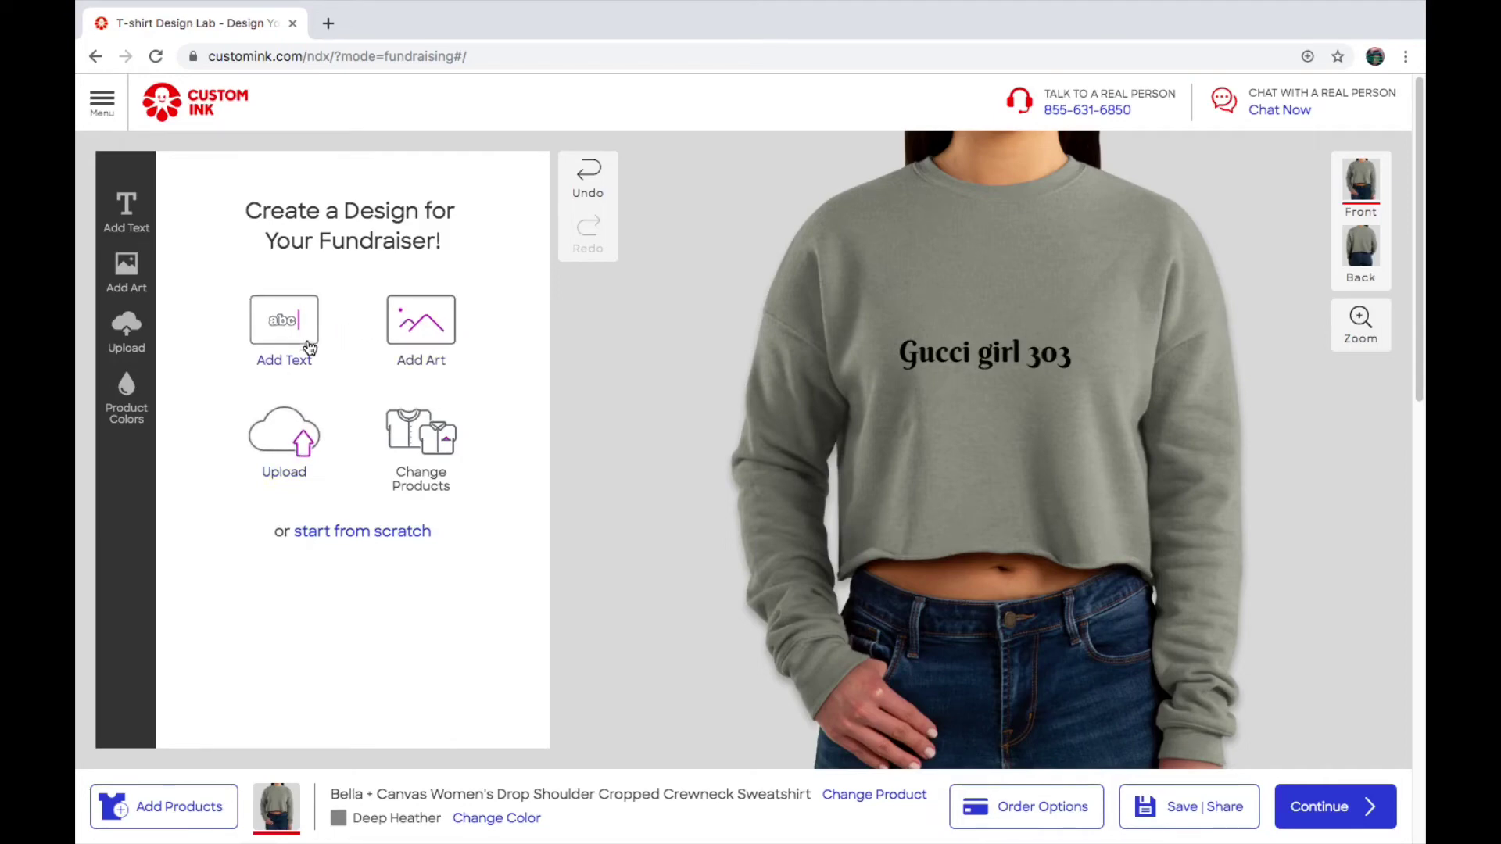
- Close the upload options unused, view the sweatshirt's blank back, and open a new browser tab
{"action": "left_click", "coordinate": [285, 452]}
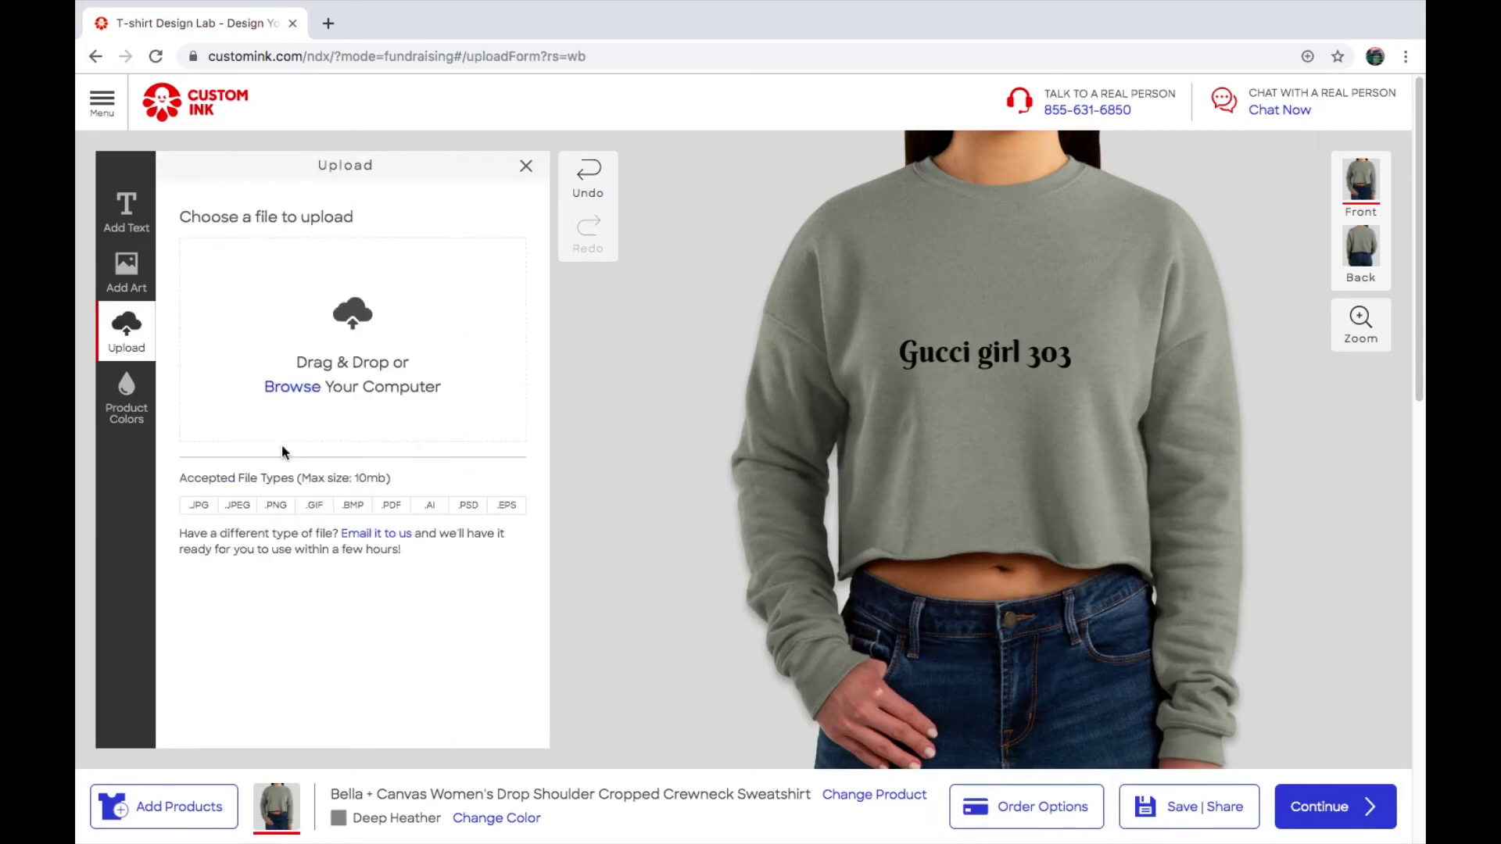
{"action": "left_click", "coordinate": [526, 166]}
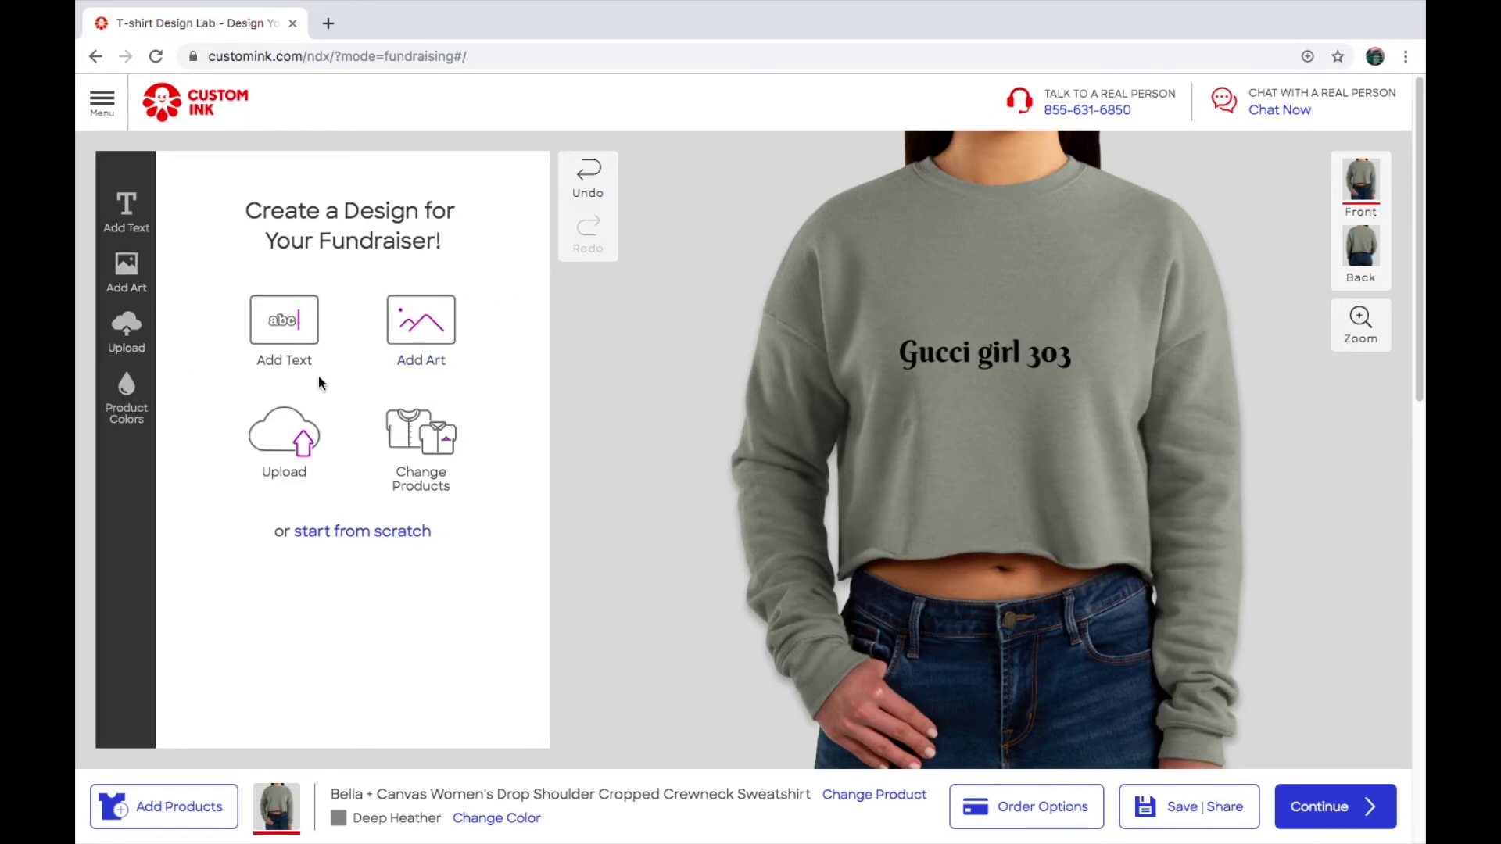
{"action": "left_click", "coordinate": [1361, 270]}
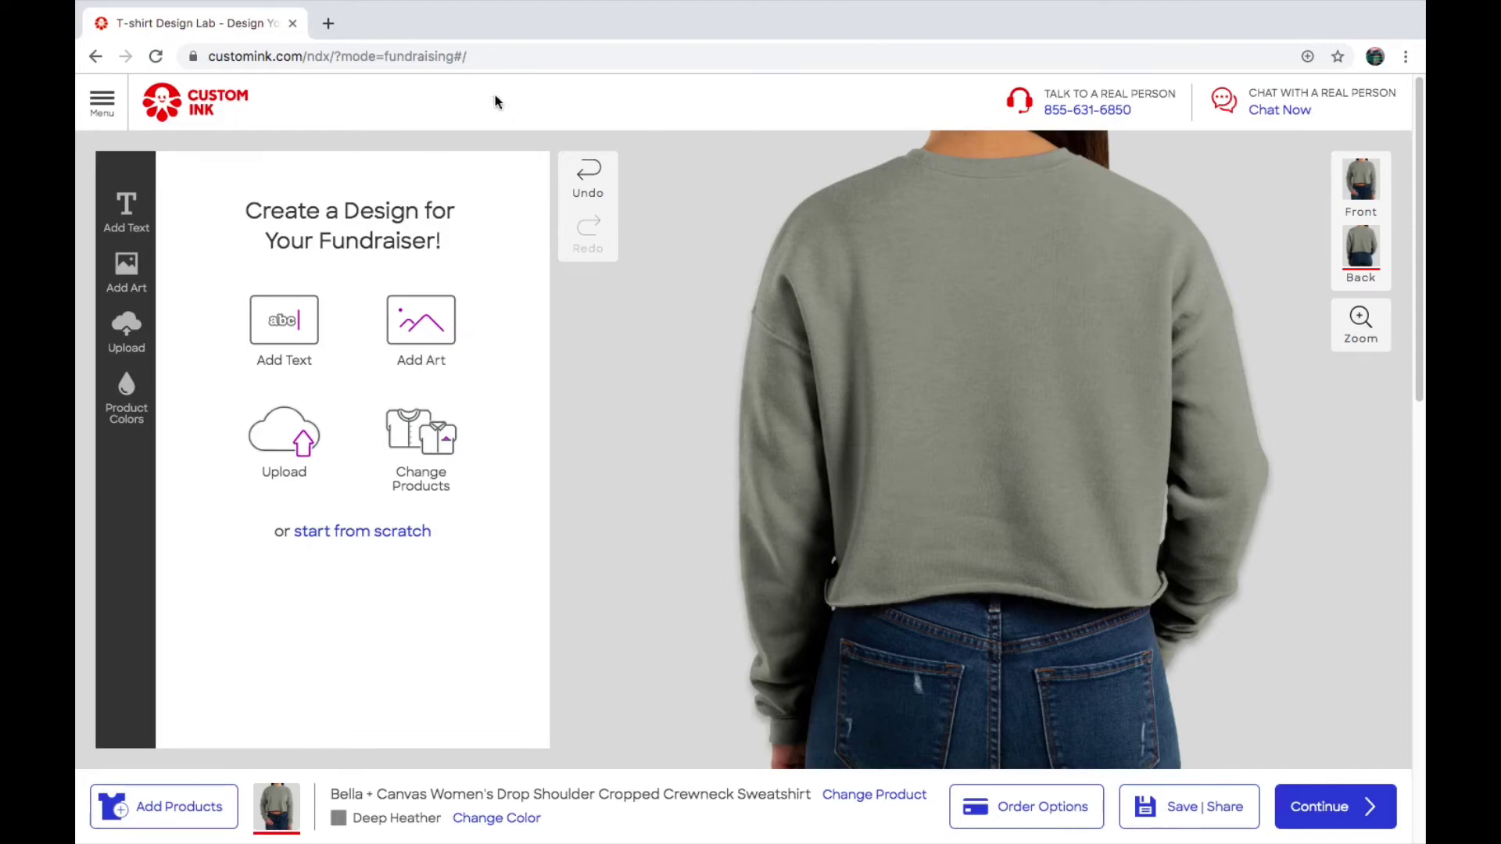
{"action": "left_click", "coordinate": [319, 24]}
- Discard the unsaved design and reopen the T-shirt Design Lab from its bookmark, dismissing the promo popup
{"action": "left_click", "coordinate": [292, 23]}
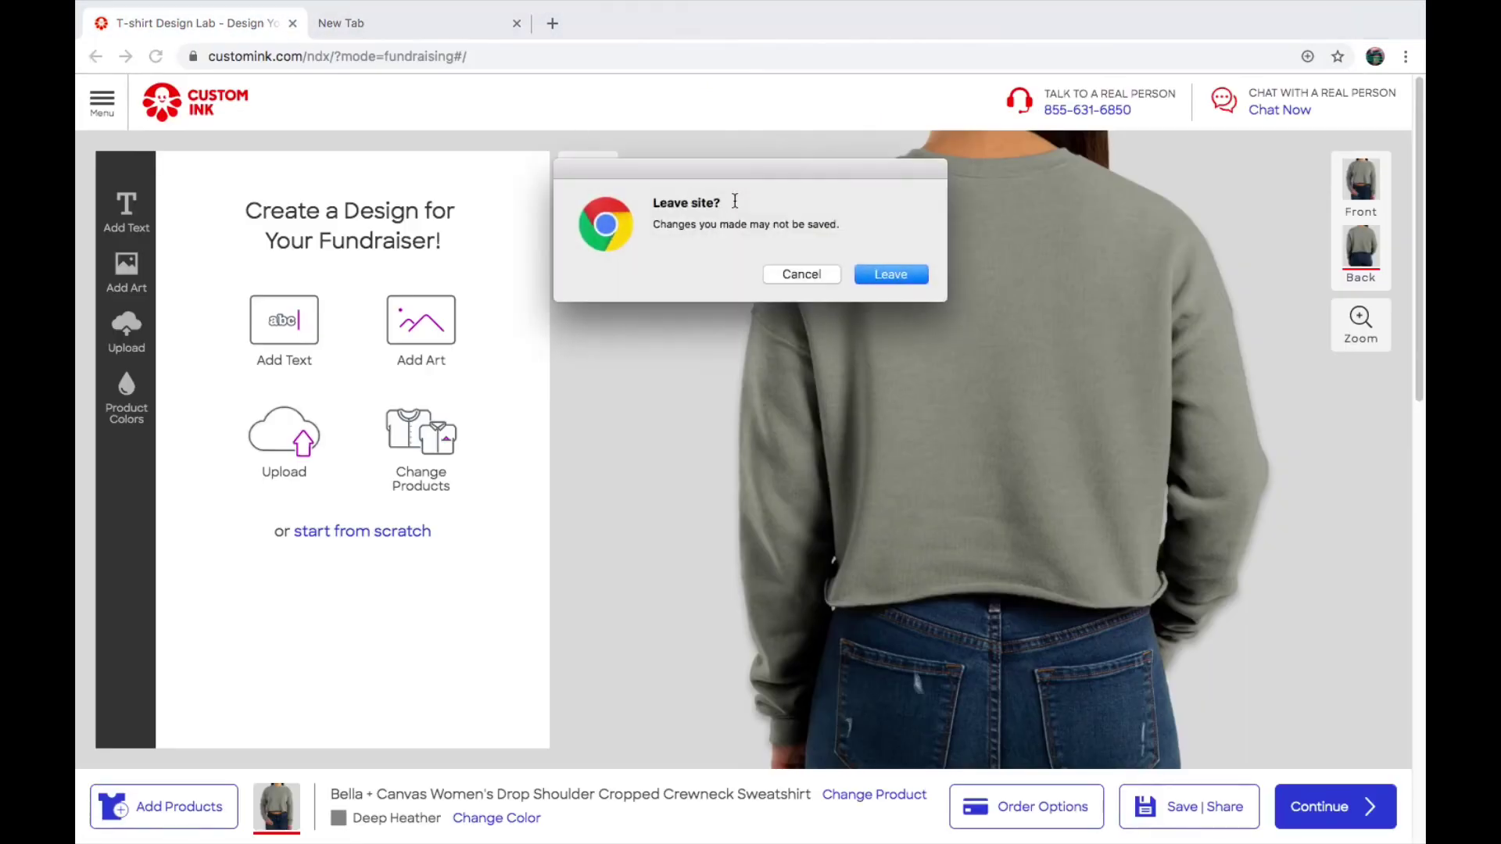
{"action": "left_click", "coordinate": [880, 283]}
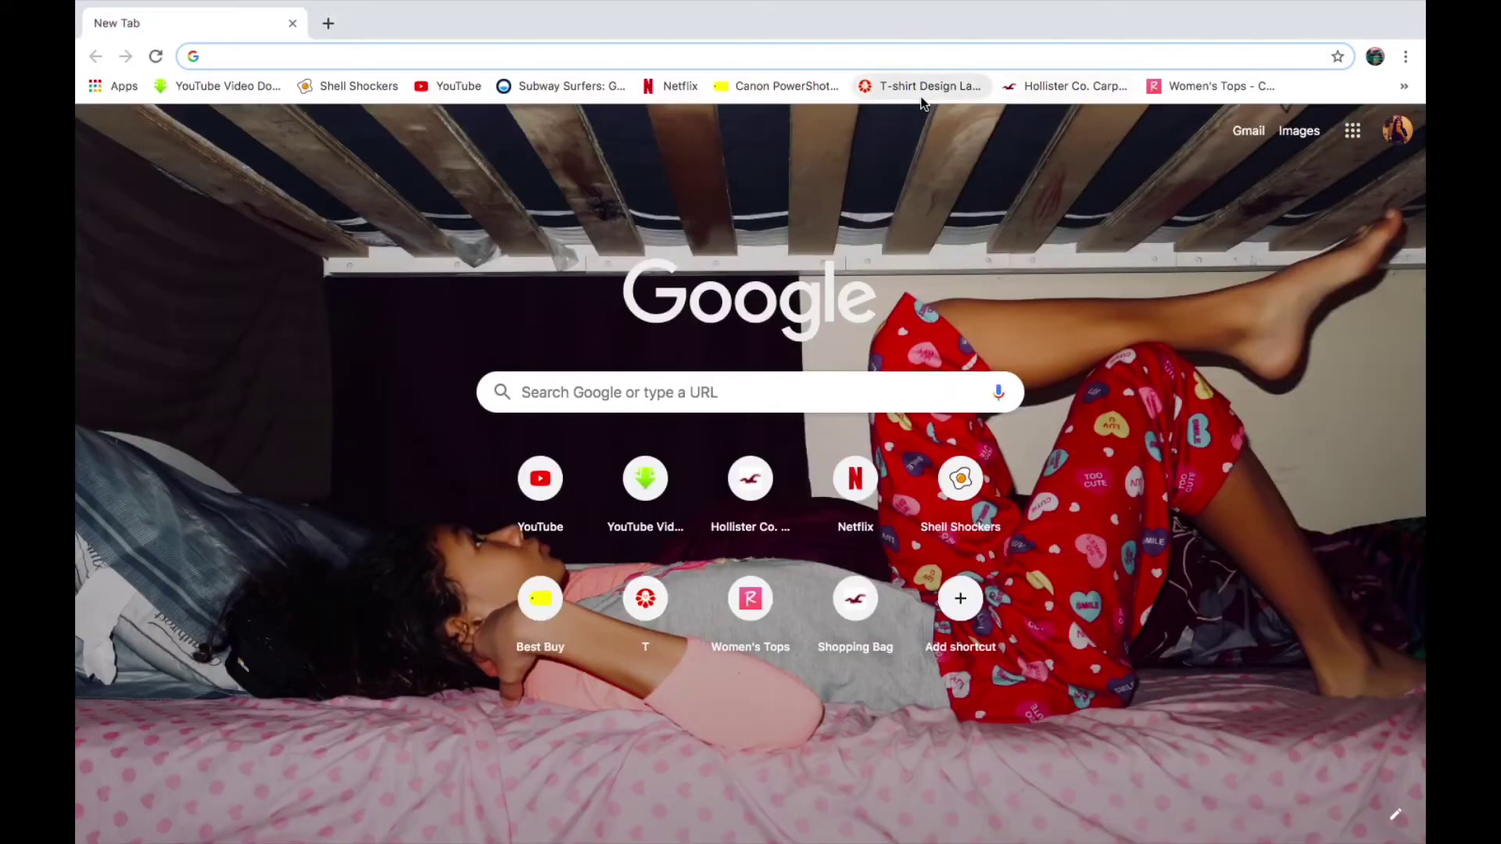
{"action": "left_click", "coordinate": [923, 84]}
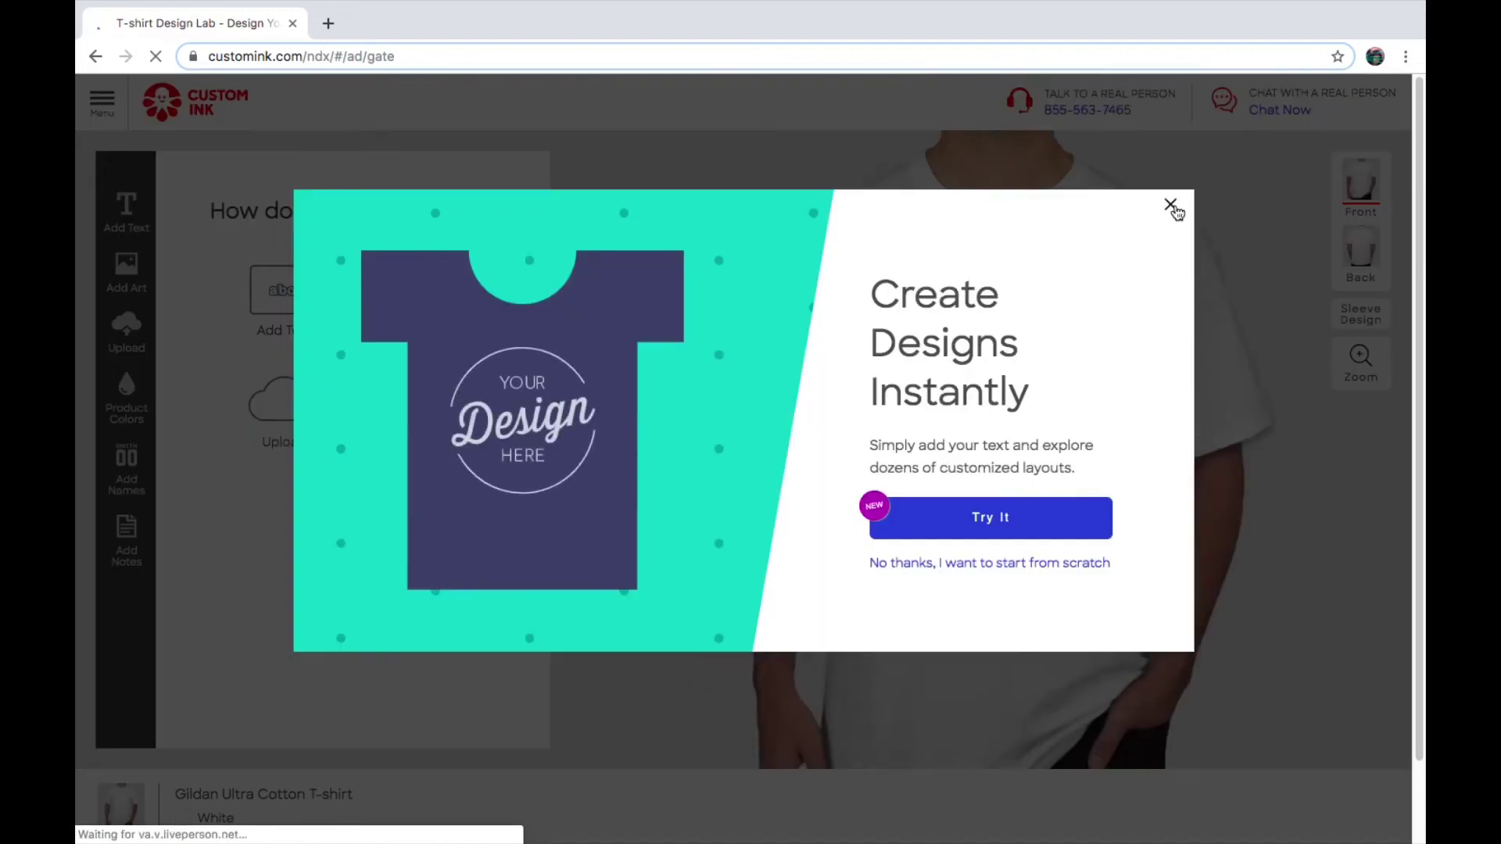
{"action": "left_click", "coordinate": [1172, 206]}
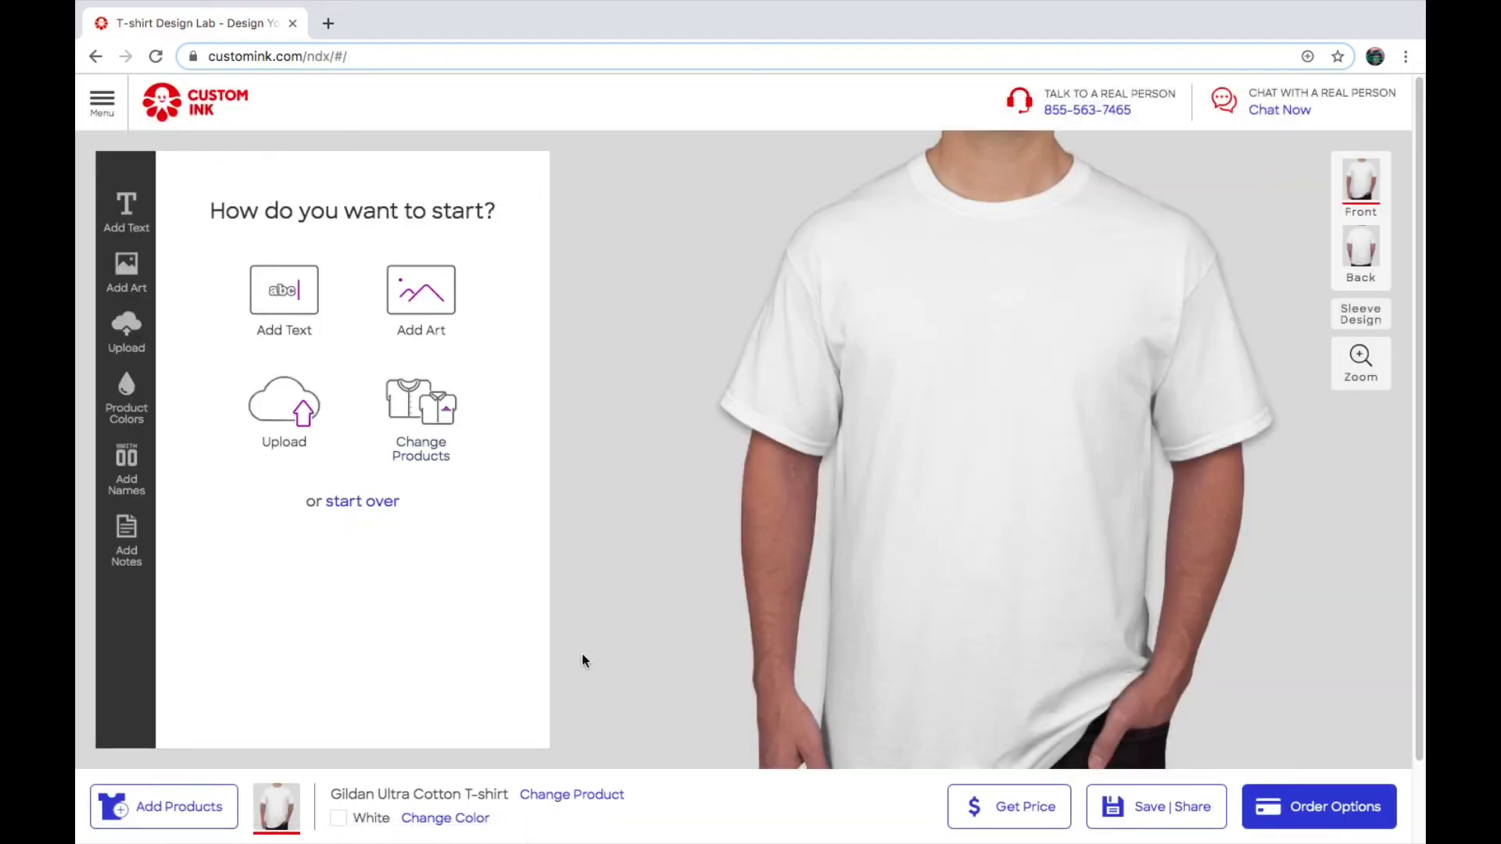
{"action": "scroll", "coordinate": [601, 723], "scroll_direction": "down", "scroll_amount": 15}
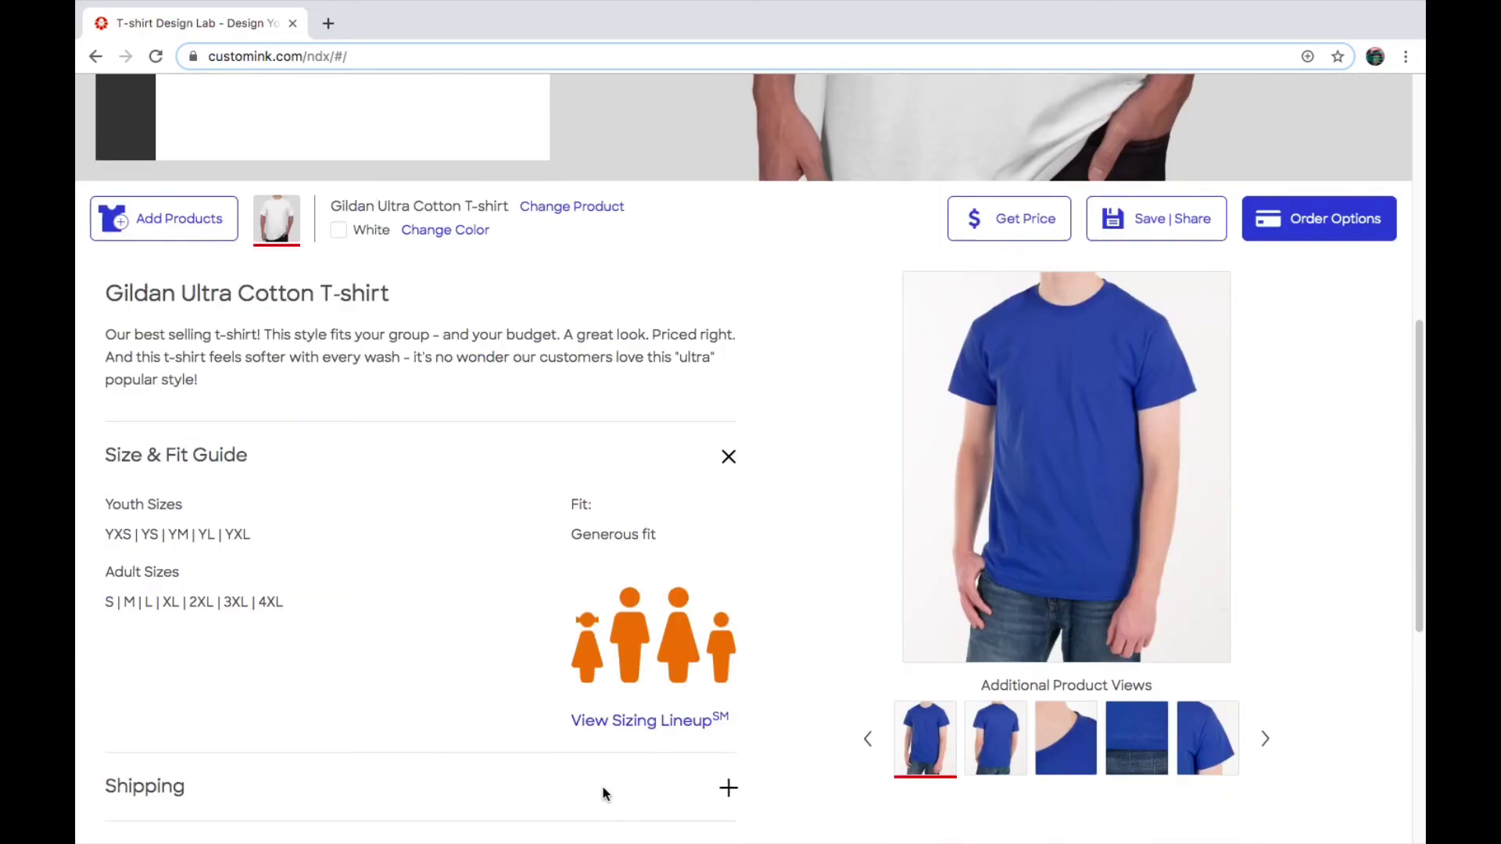
{"action": "scroll", "coordinate": [603, 794], "scroll_direction": "up", "scroll_amount": 15}
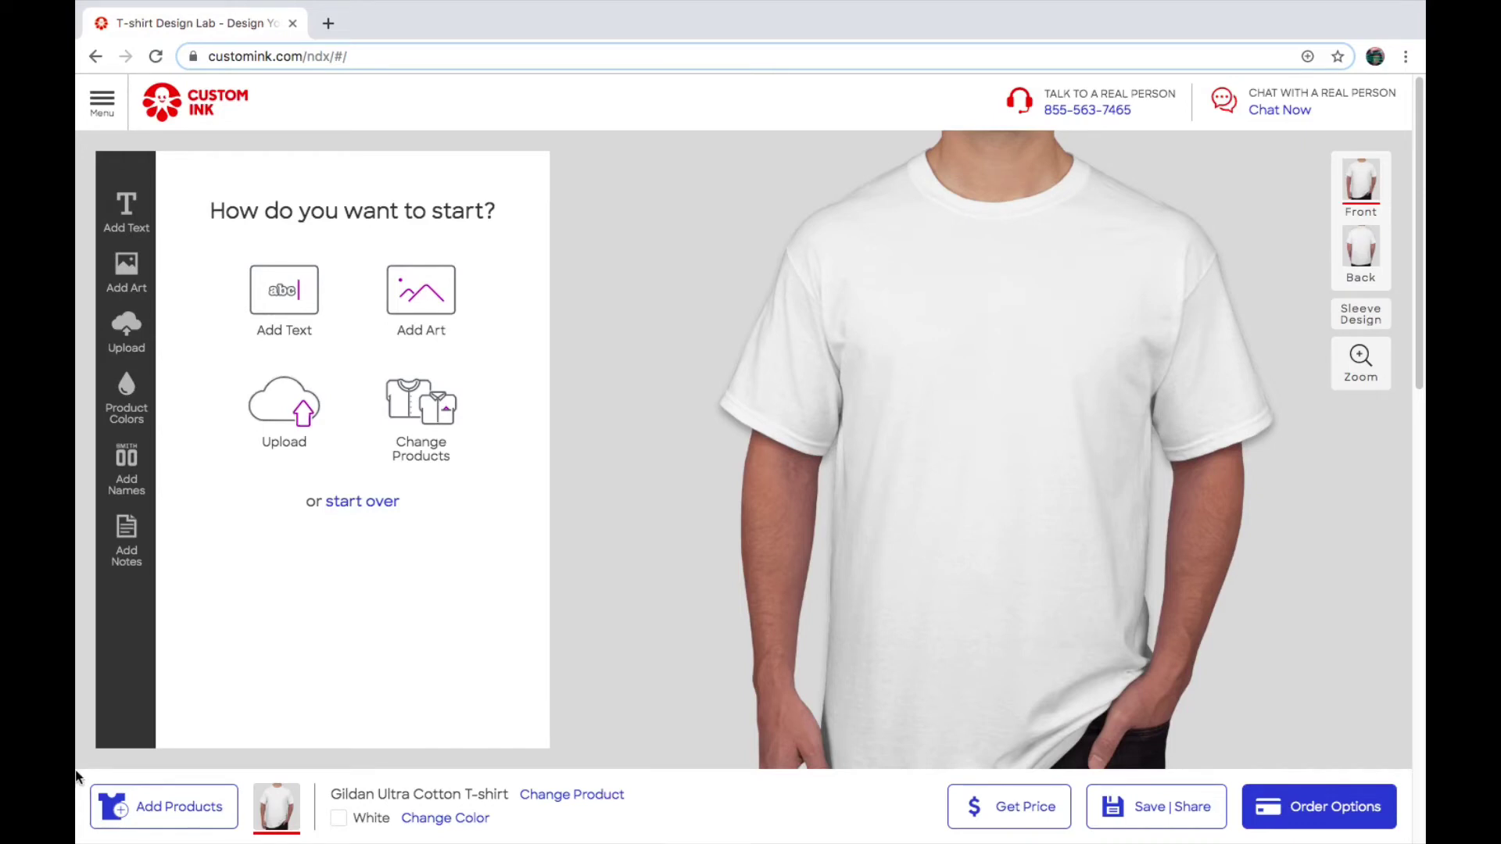
- Add black 8 in sample '00' numbers to the T-shirt back, leaving the names list empty
{"action": "left_click", "coordinate": [126, 465]}
{"action": "left_click", "coordinate": [354, 562]}
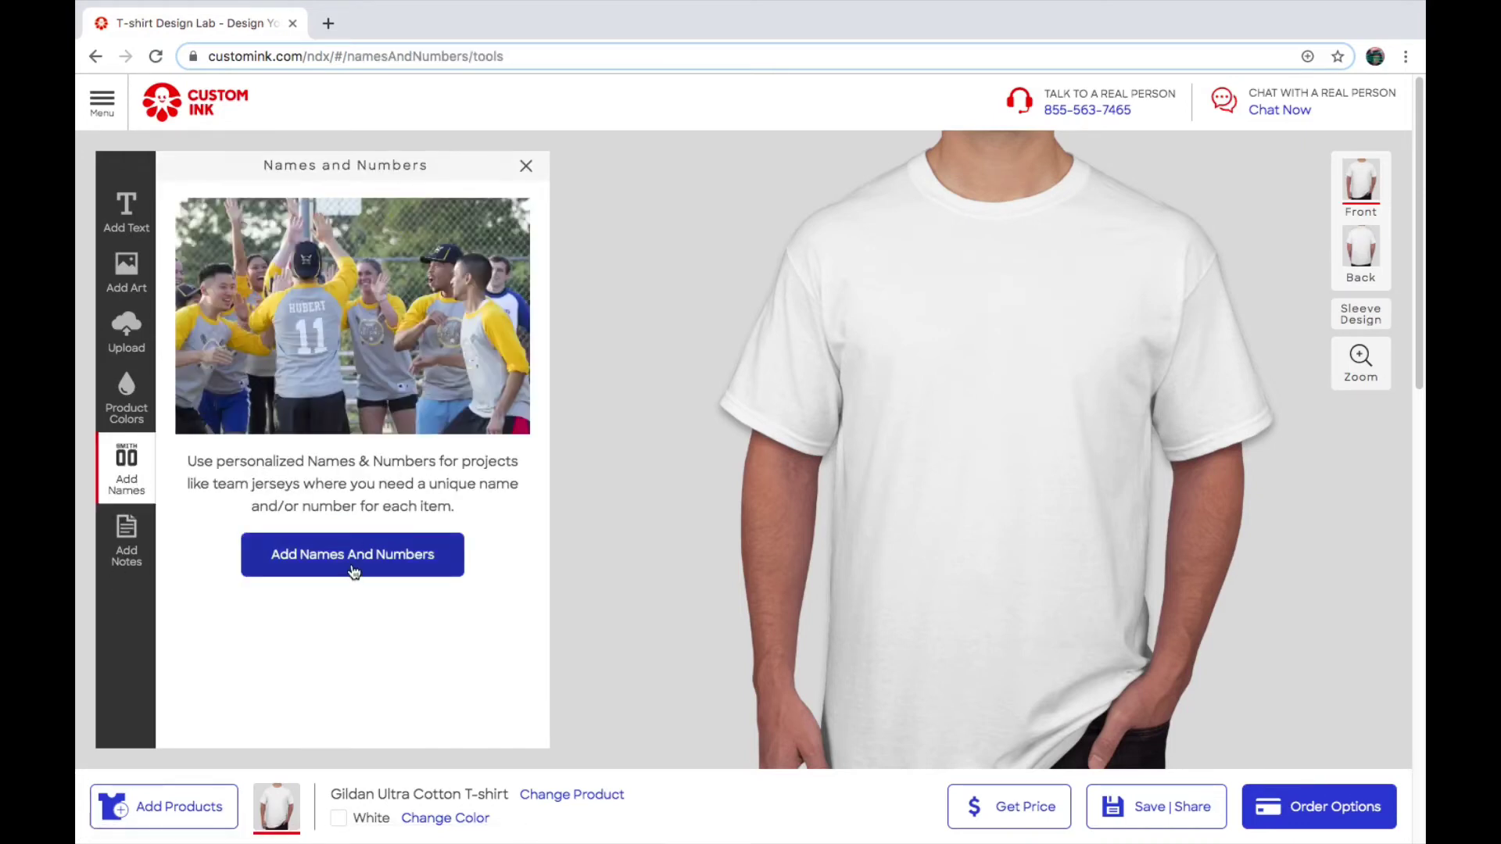
{"action": "left_click", "coordinate": [410, 217]}
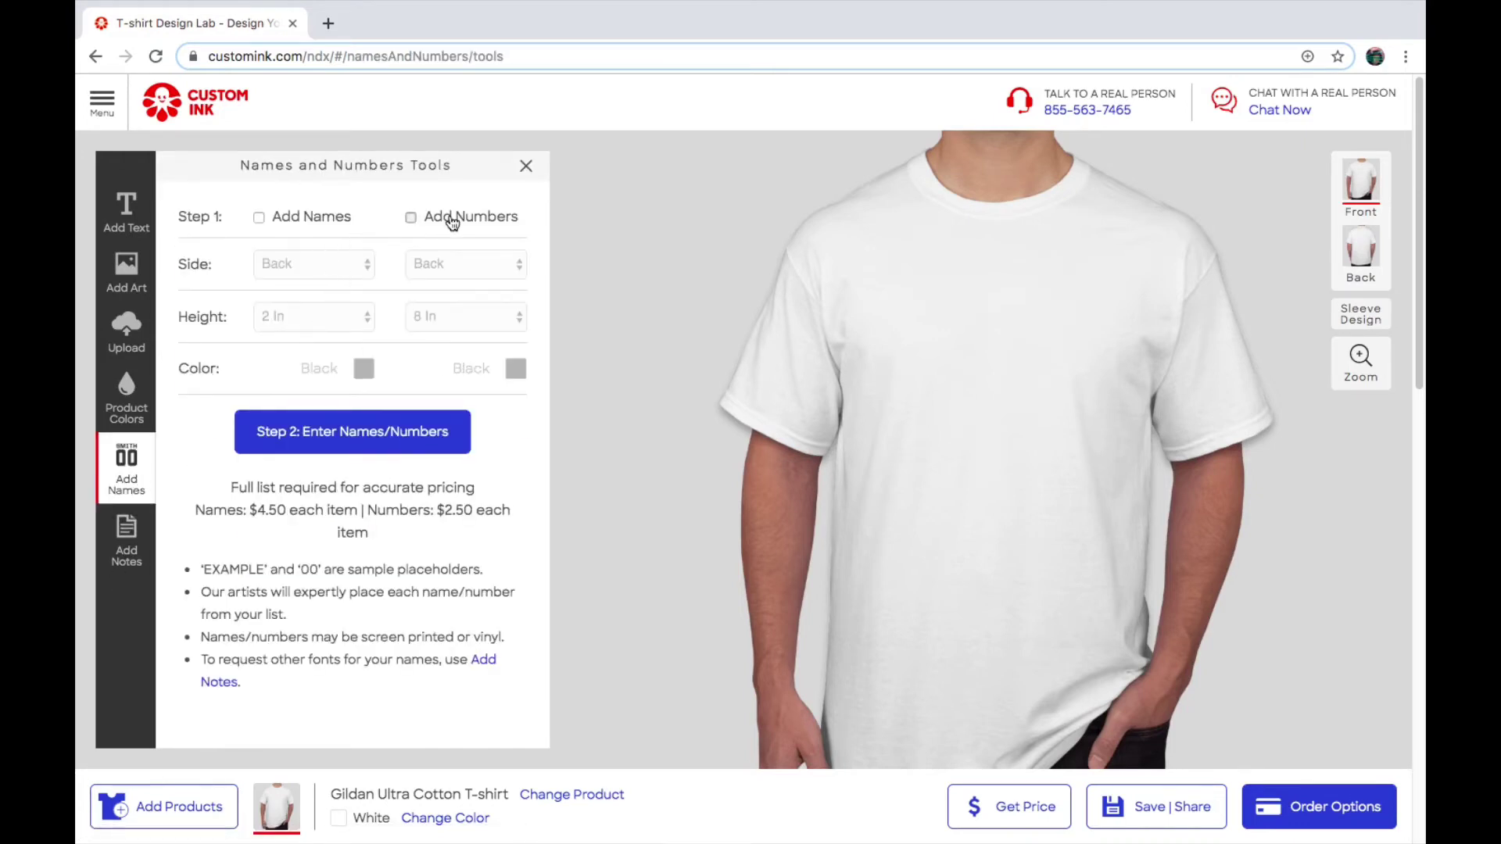
{"action": "left_click", "coordinate": [415, 431]}
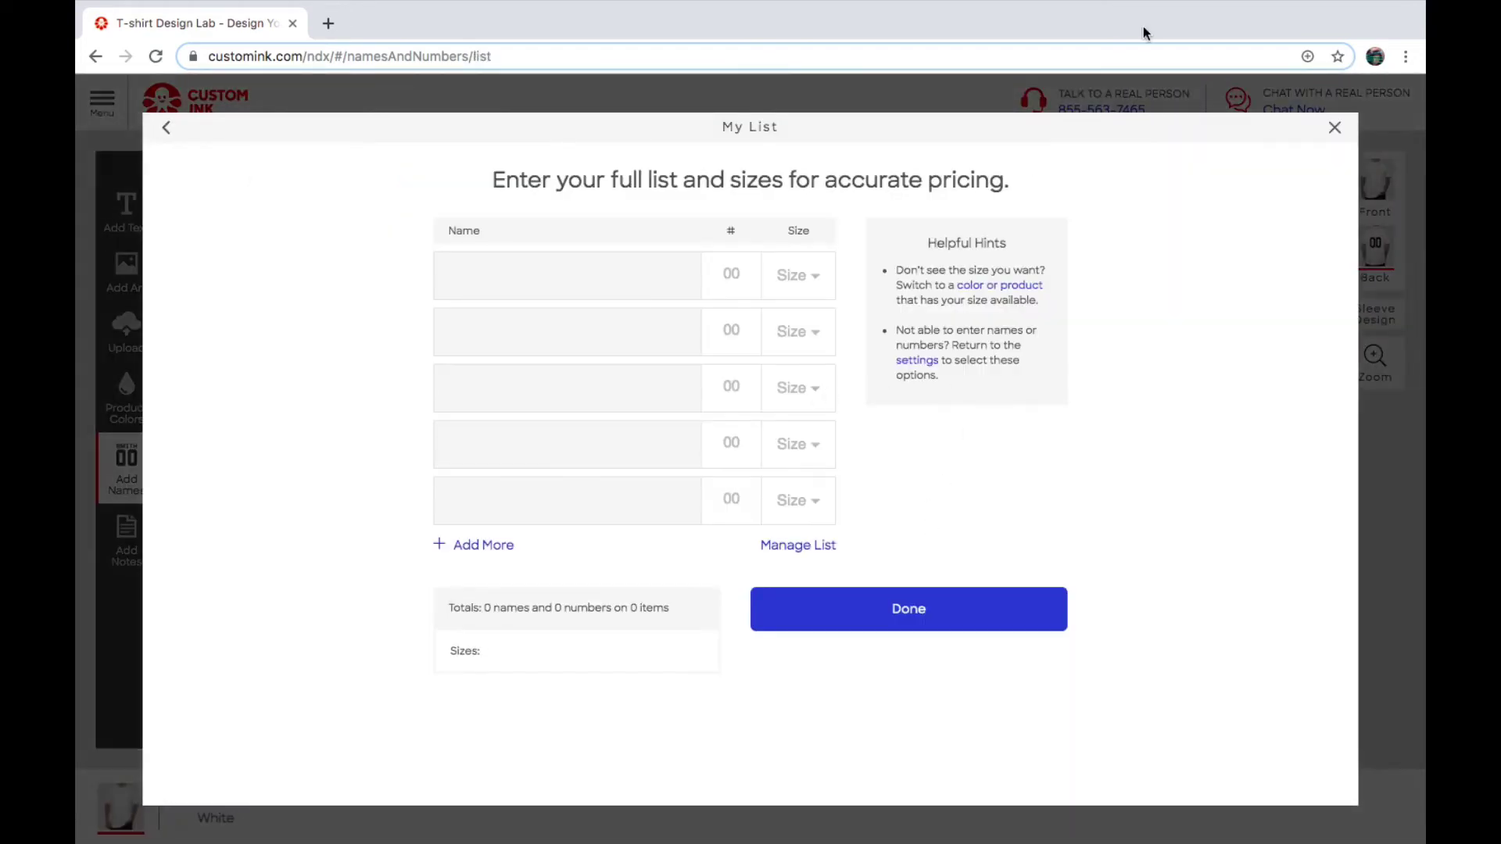
{"action": "left_click", "coordinate": [1335, 128]}
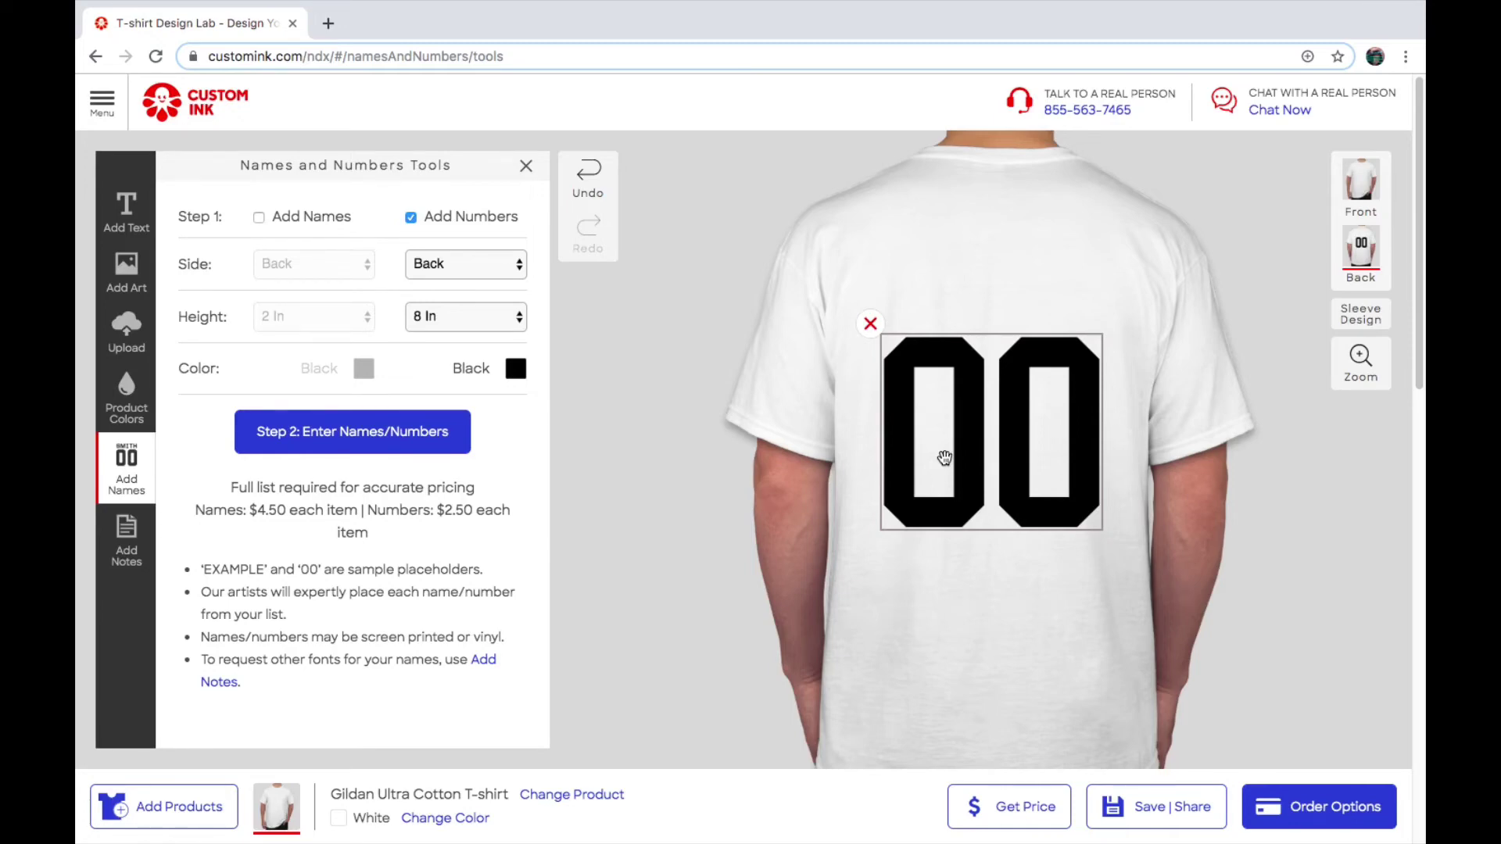
{"action": "mouse_move", "coordinate": [1095, 7]}
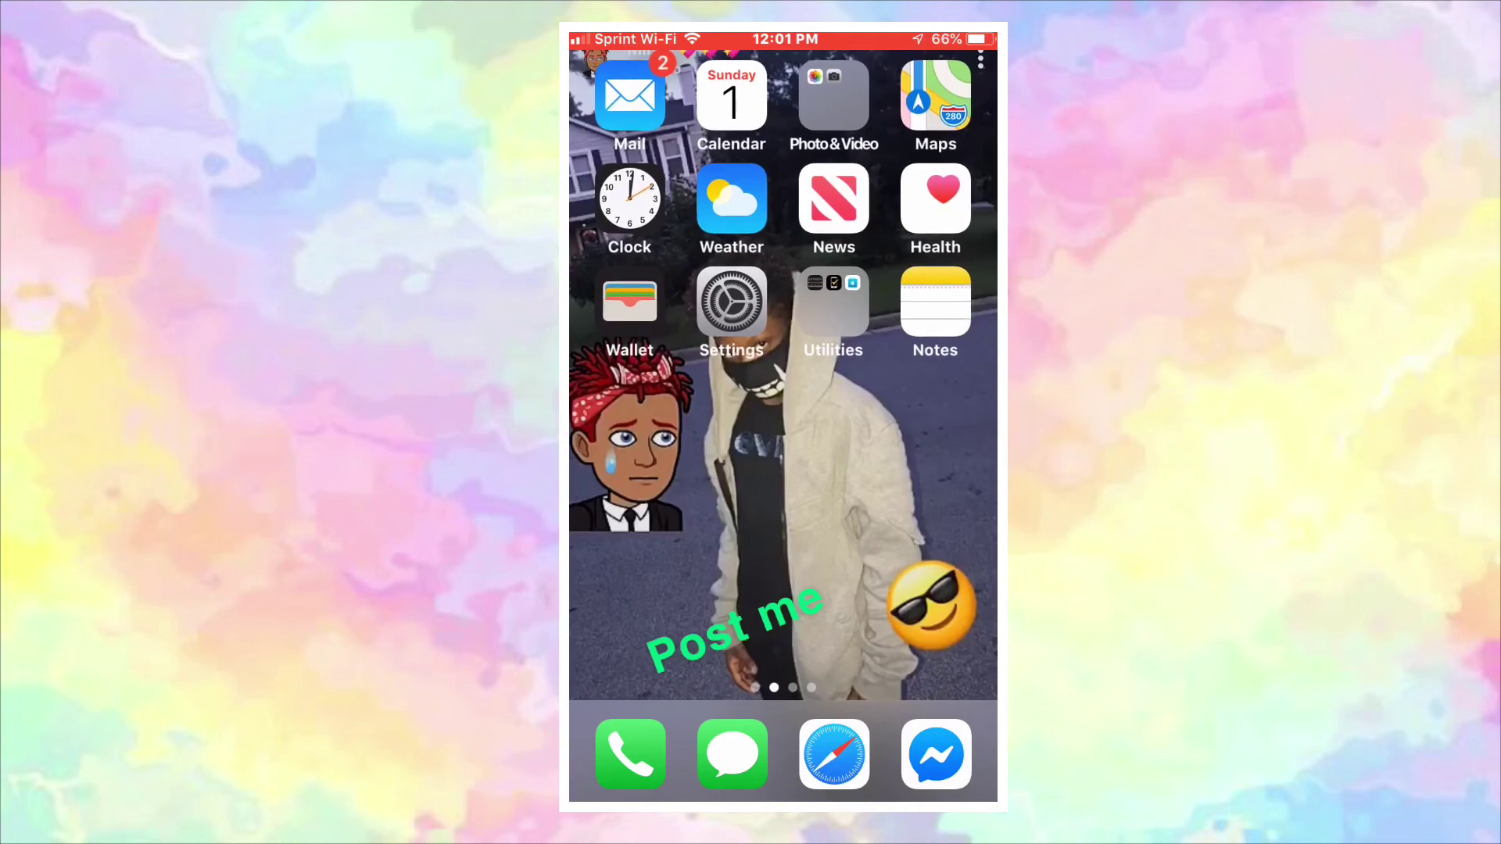
- Open the Custom Ink 'Our promise' email in Mail and follow its sweatshirt preview to customink.com
{"action": "left_click", "coordinate": [629, 95]}
{"action": "scroll", "coordinate": [783, 438], "scroll_direction": "down", "scroll_amount": 3}
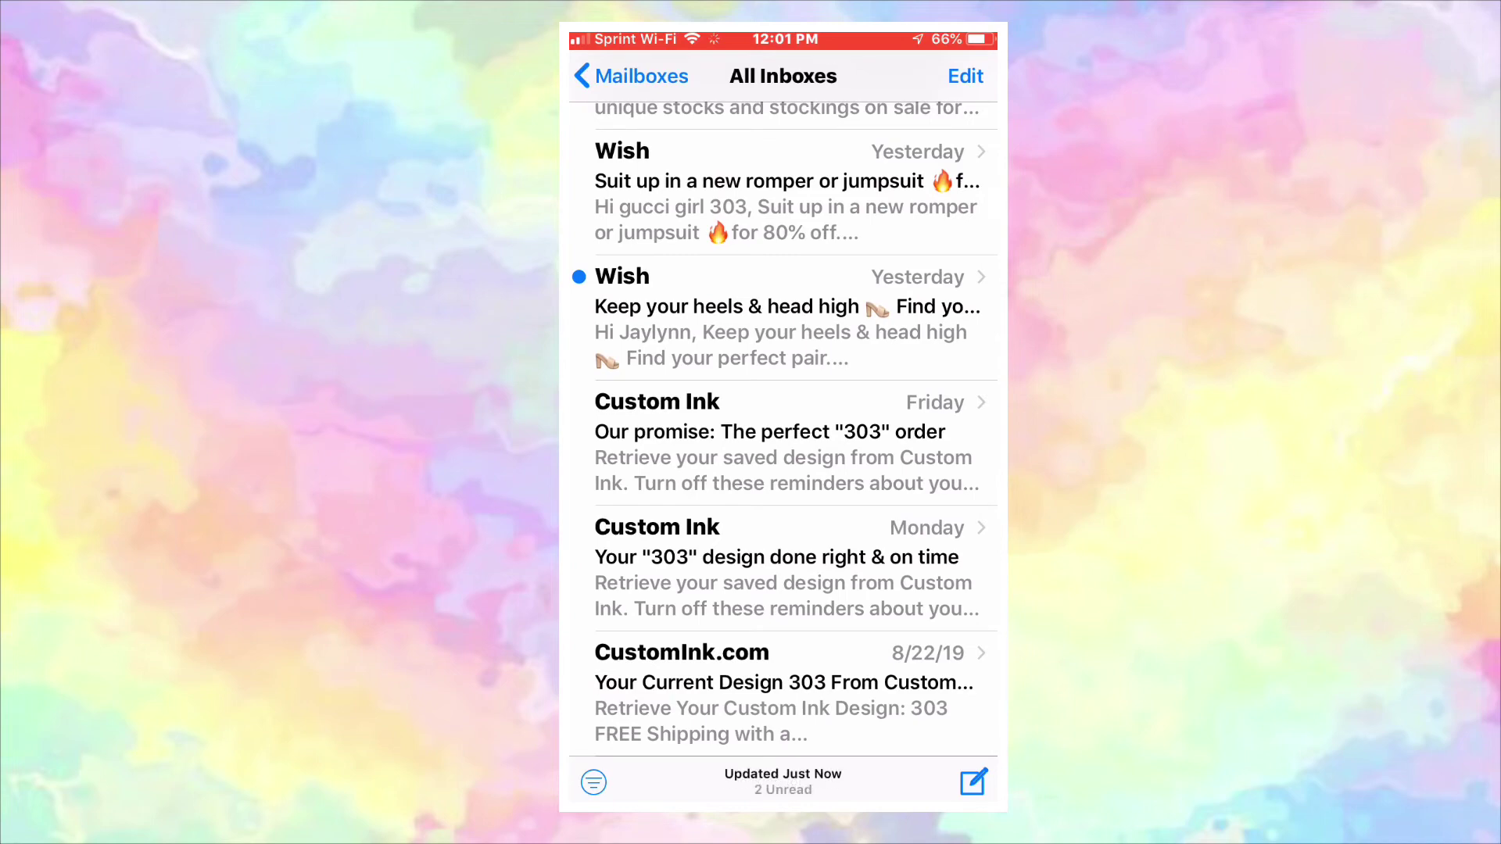
{"action": "left_click", "coordinate": [782, 442]}
{"action": "scroll", "coordinate": [783, 438], "scroll_direction": "down", "scroll_amount": 5}
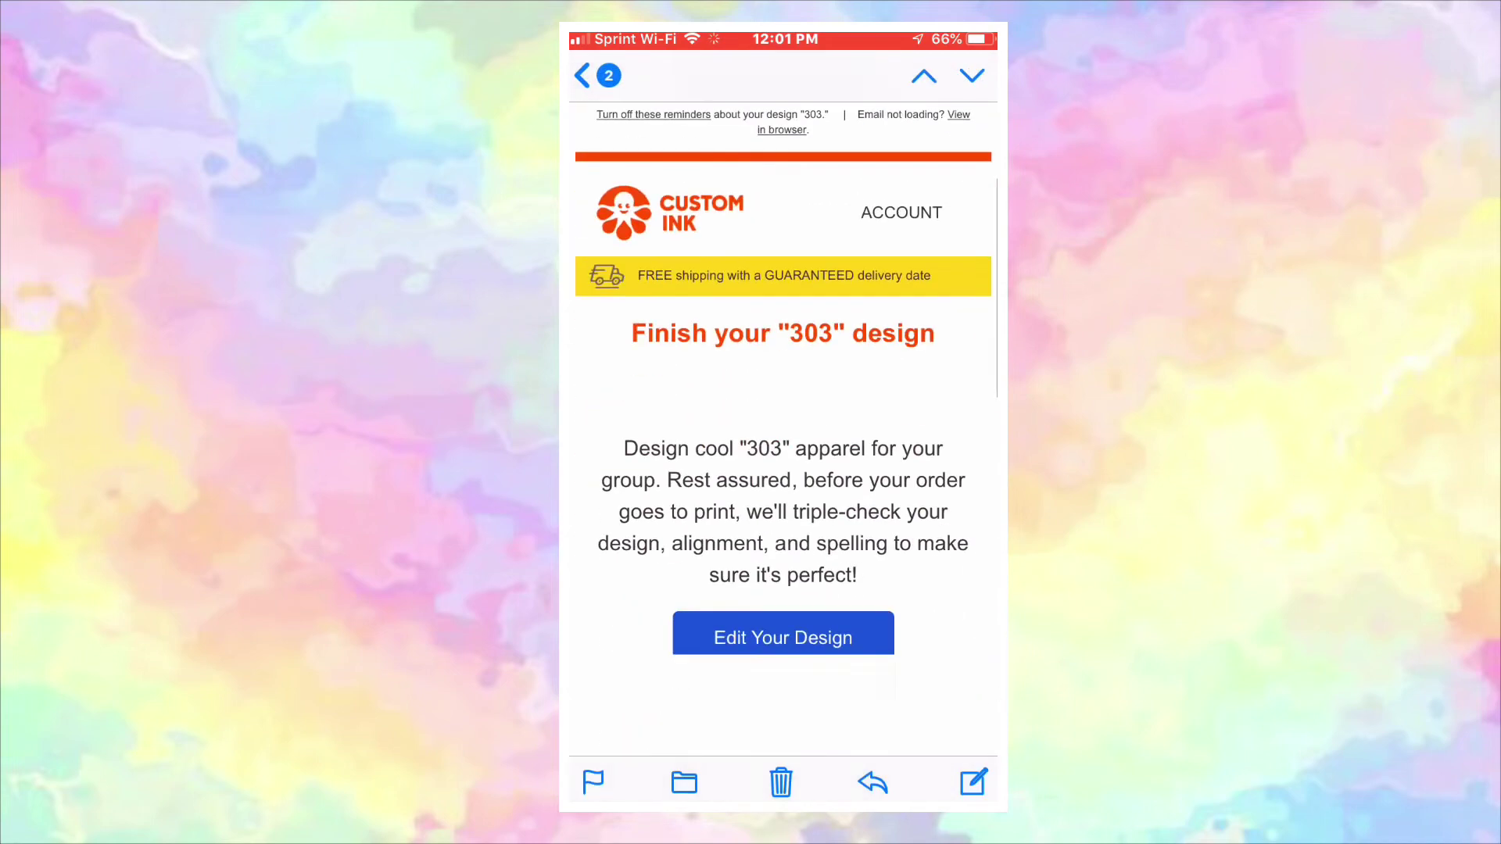
{"action": "scroll", "coordinate": [783, 438], "scroll_direction": "up", "scroll_amount": 3}
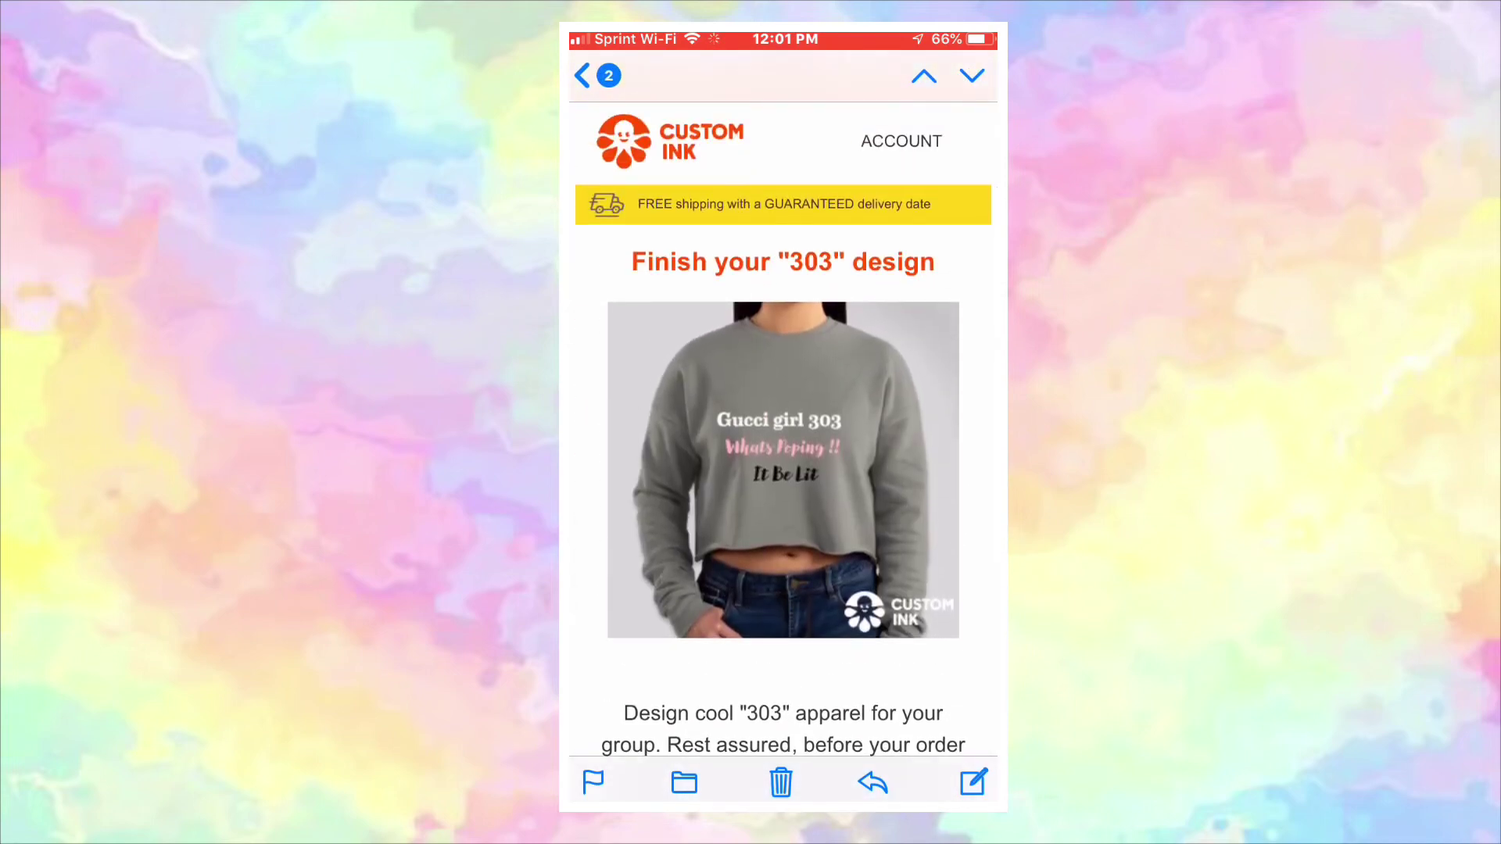
{"action": "left_click", "coordinate": [782, 469]}
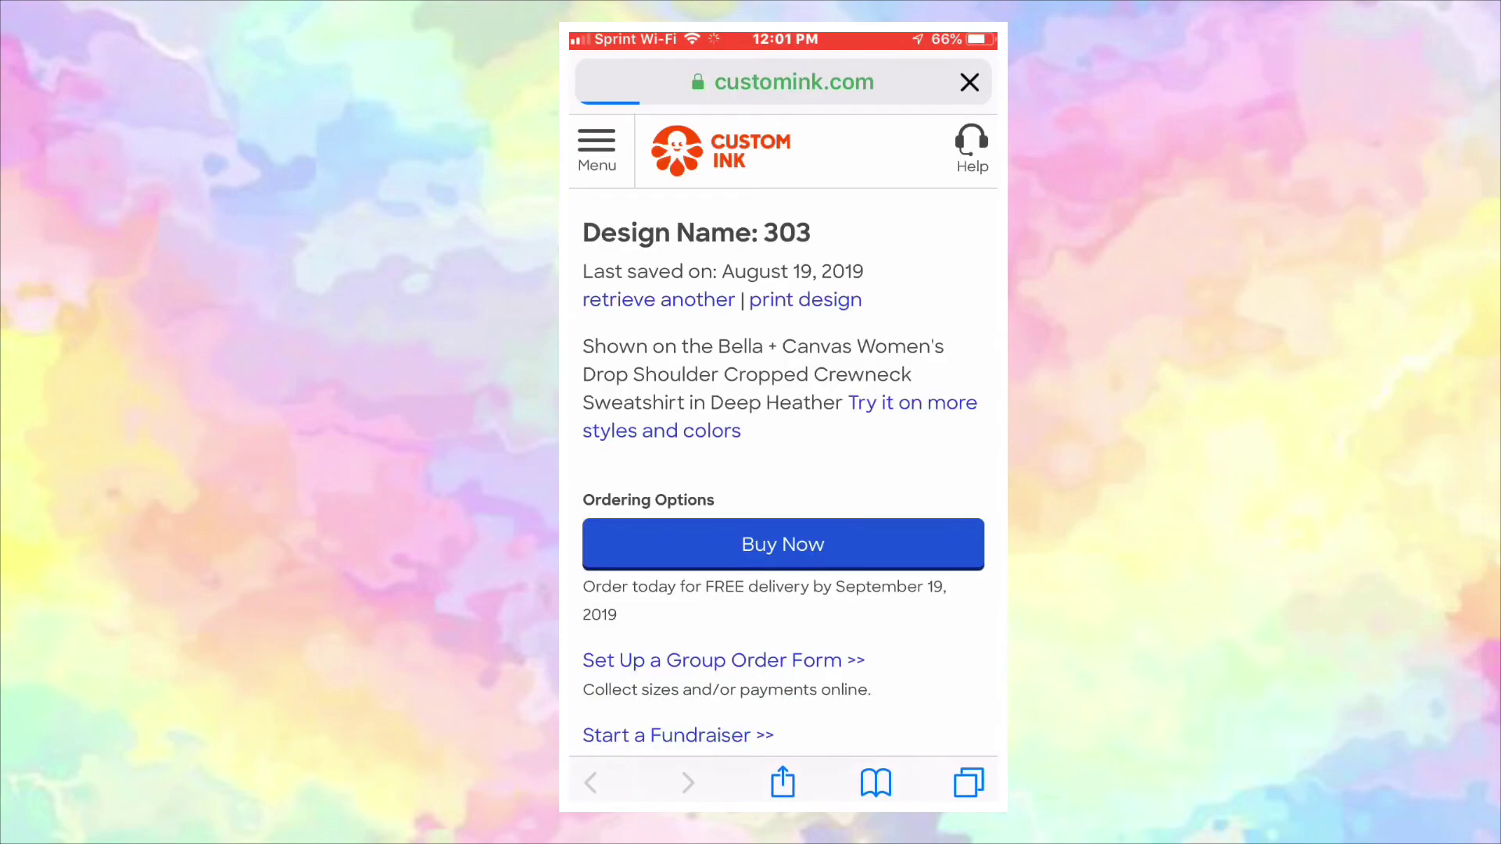
- Scroll through the saved design 303 page to review the 'Gucci girl 303' and '00' sweatshirt previews
{"action": "scroll", "coordinate": [782, 438], "scroll_direction": "down", "scroll_amount": 3}
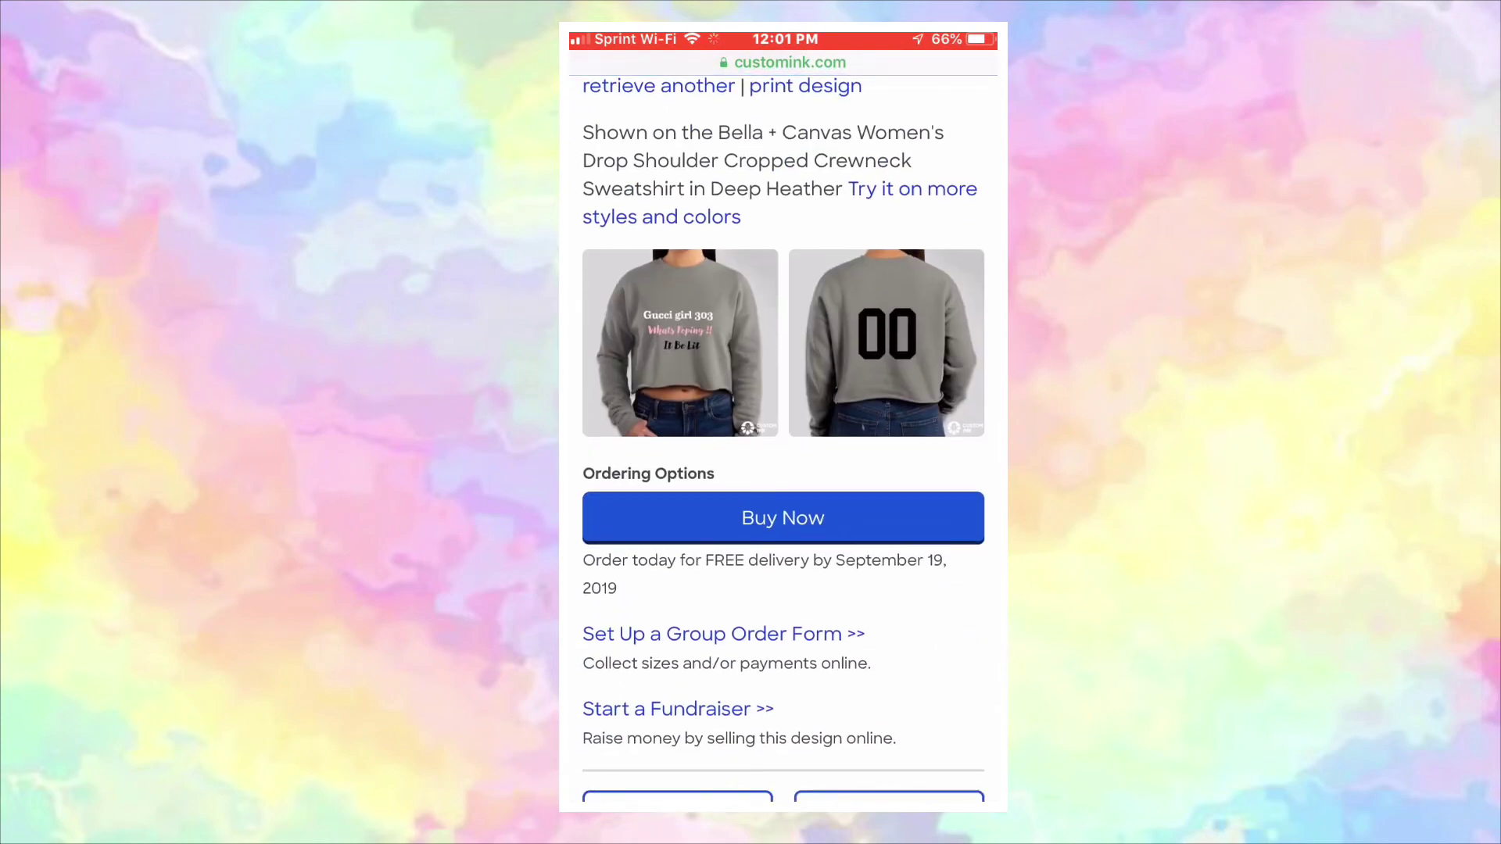
{"action": "scroll", "coordinate": [783, 438], "scroll_direction": "down", "scroll_amount": 3}
{"action": "scroll", "coordinate": [783, 438], "scroll_direction": "up", "scroll_amount": 4}
{"action": "scroll", "coordinate": [783, 438], "scroll_direction": "down", "scroll_amount": 3}
{"action": "scroll", "coordinate": [783, 438], "scroll_direction": "up", "scroll_amount": 3}
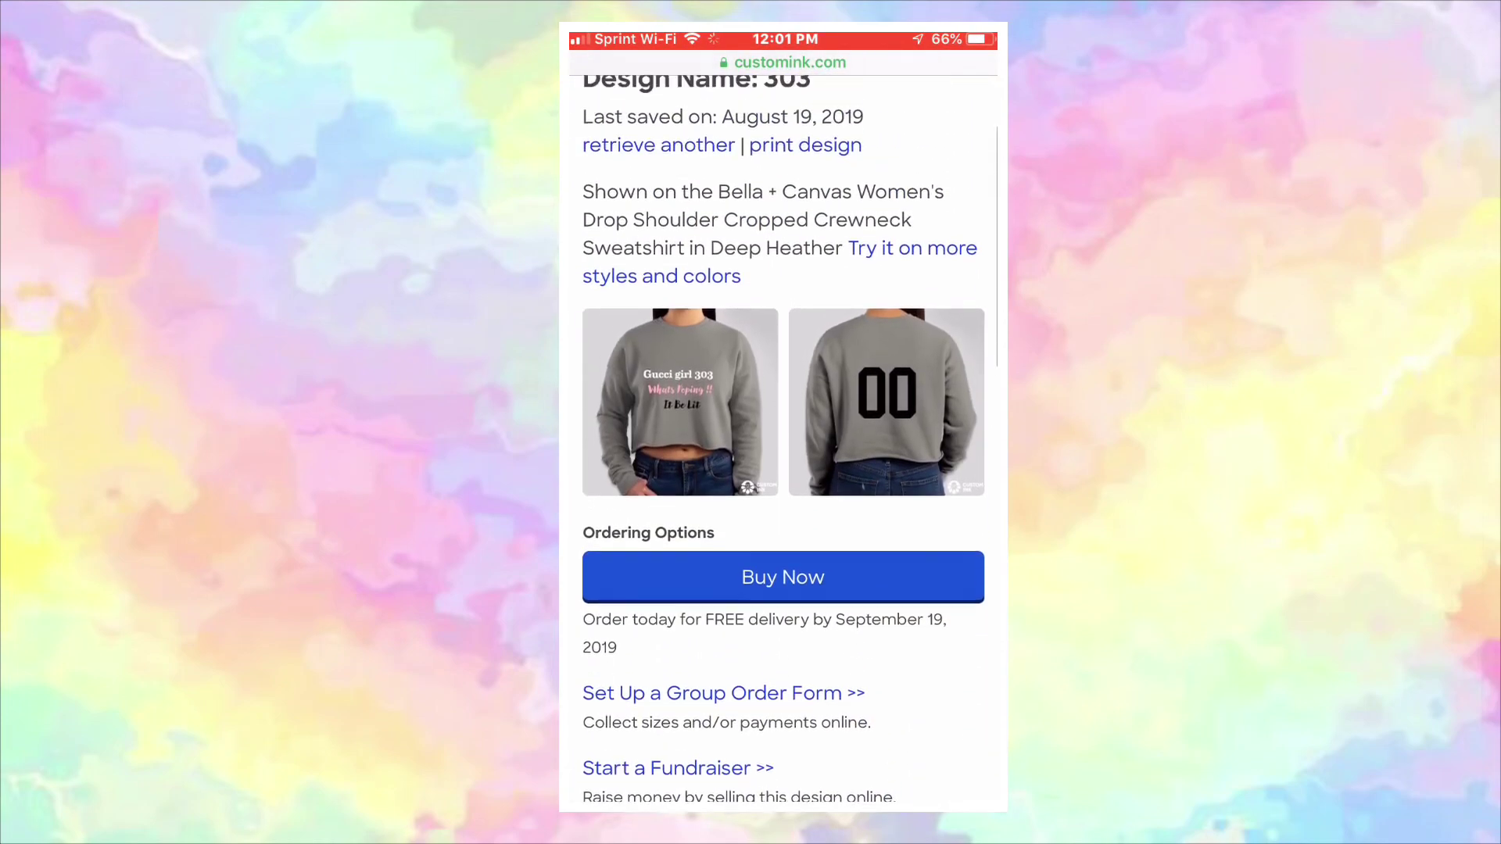
{"action": "scroll", "coordinate": [782, 437], "scroll_direction": "down", "scroll_amount": 3}
{"action": "scroll", "coordinate": [782, 438], "scroll_direction": "up", "scroll_amount": 4}
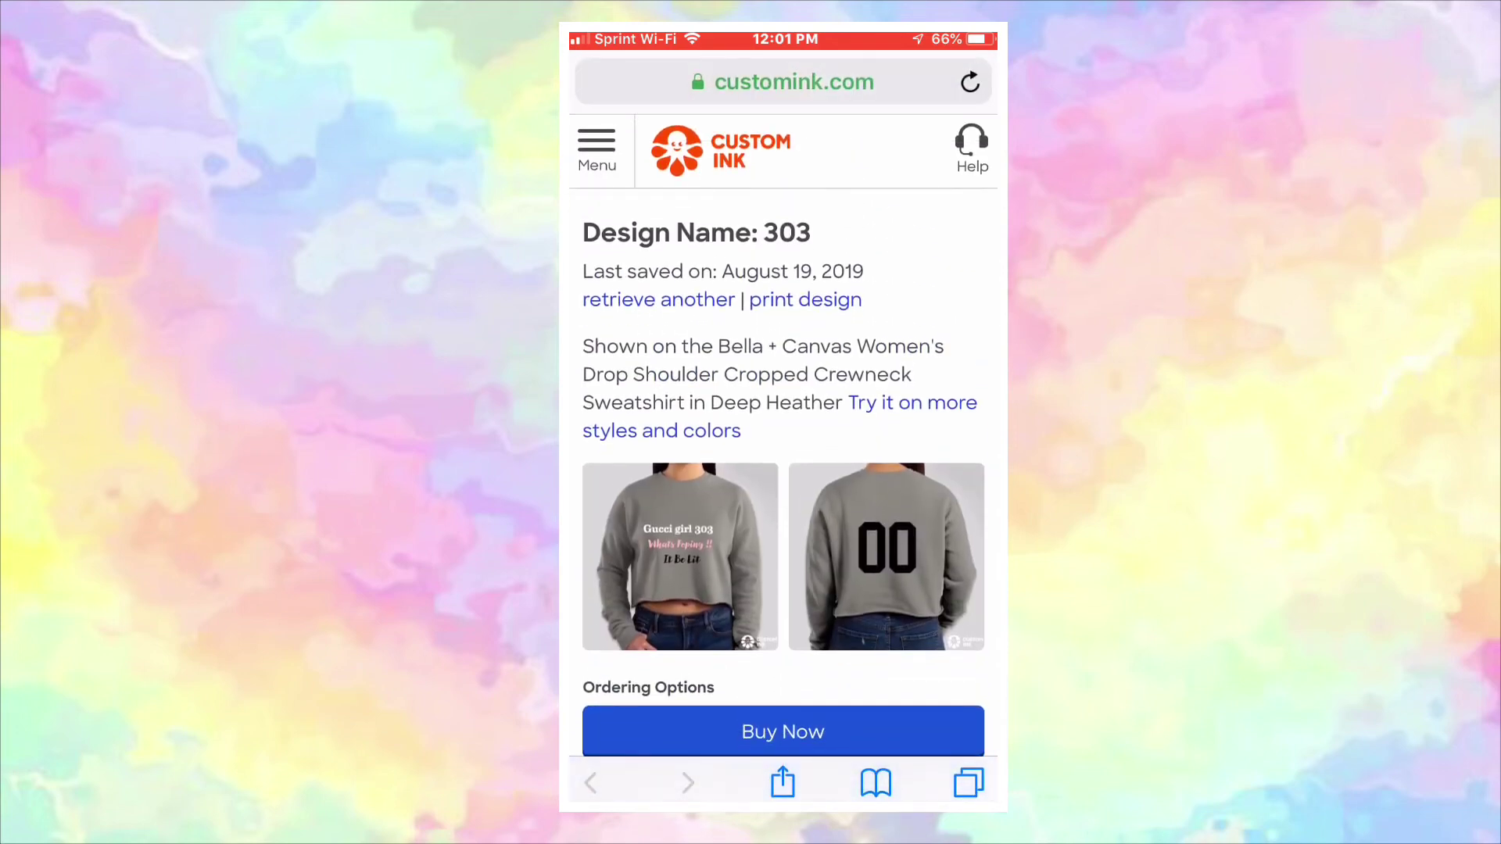